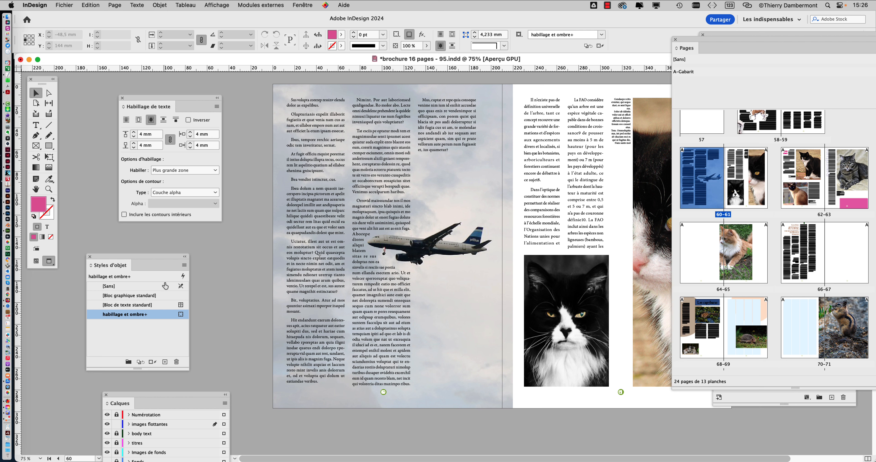
Move the layers panel beside the page and toggle the "images flottantes" layer's visibility to examine its content on the spread.
{"action": "left_click_drag", "start_coordinate": [163, 399], "coordinate": [579, 103]}
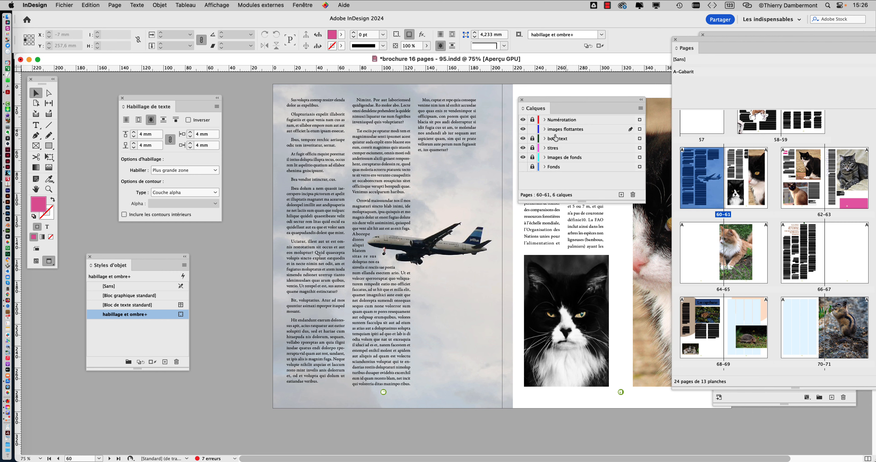
{"action": "left_click", "coordinate": [523, 130]}
{"action": "left_click", "coordinate": [523, 130]}
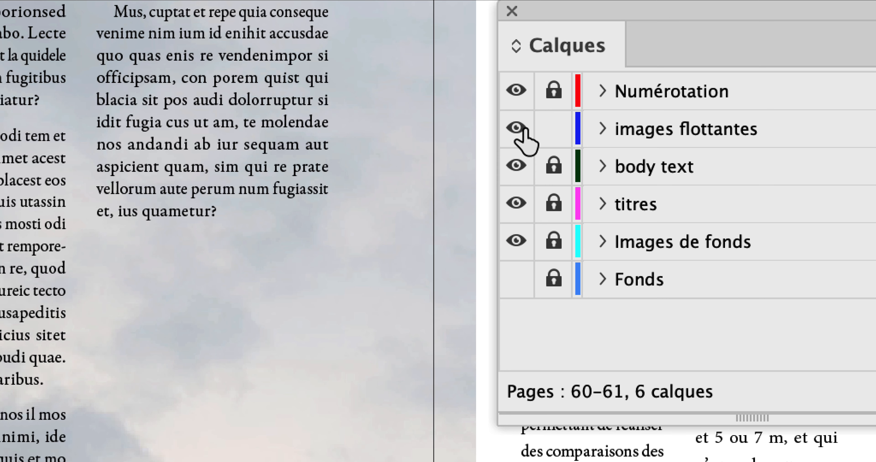
{"action": "left_click", "coordinate": [525, 129]}
{"action": "left_click", "coordinate": [526, 129]}
{"action": "left_click", "coordinate": [524, 129]}
{"action": "left_click", "coordinate": [523, 129]}
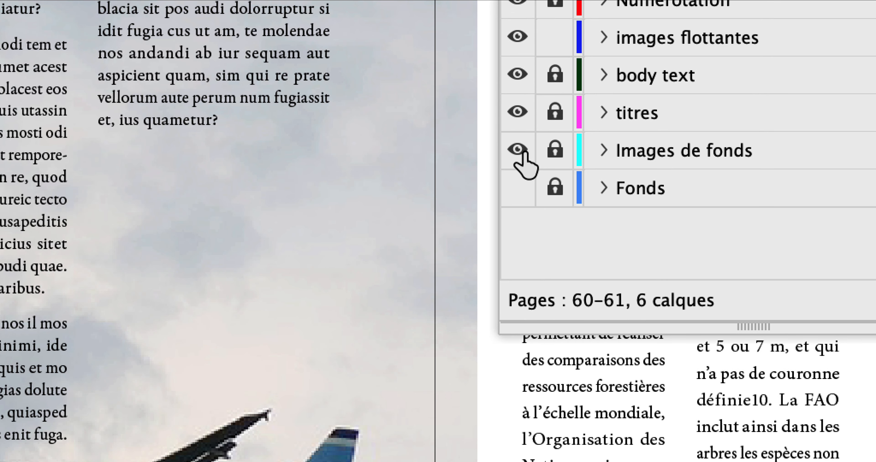
Toggle the "Images de fonds" layer's visibility to examine which pictures on the spread belong to it.
{"action": "left_click", "coordinate": [523, 153]}
{"action": "left_click", "coordinate": [523, 153]}
{"action": "left_click", "coordinate": [523, 153]}
{"action": "left_click", "coordinate": [523, 153]}
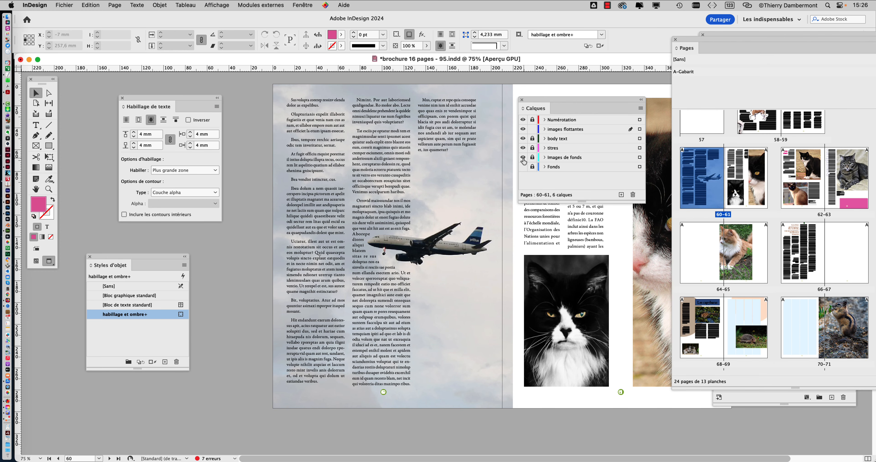
{"action": "left_click", "coordinate": [522, 159]}
{"action": "left_click", "coordinate": [522, 158]}
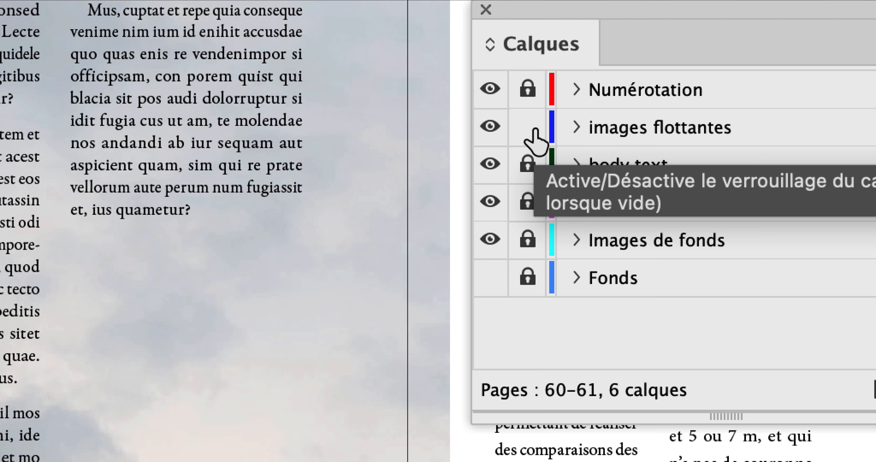
Lock the "images flottantes" layer and unlock the "Images de fonds" layer.
{"action": "left_click", "coordinate": [532, 129]}
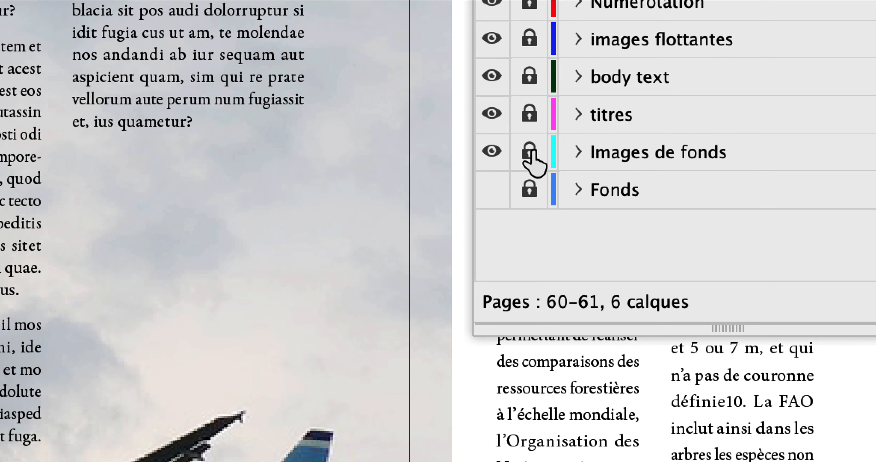
{"action": "left_click", "coordinate": [527, 240]}
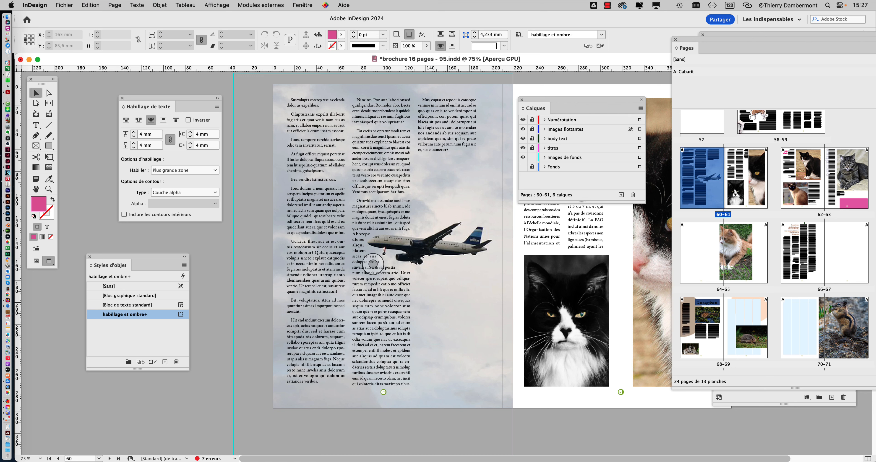
Shift the airplane picture slightly inside its frame on page 60 and delete the picture from the frame.
{"action": "left_click", "coordinate": [431, 204]}
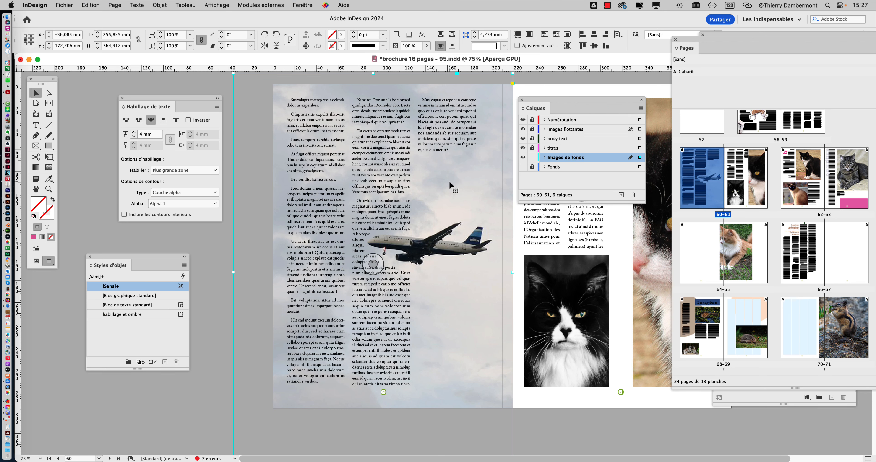
{"action": "double_click", "coordinate": [449, 181]}
{"action": "key", "text": "super+minus"}
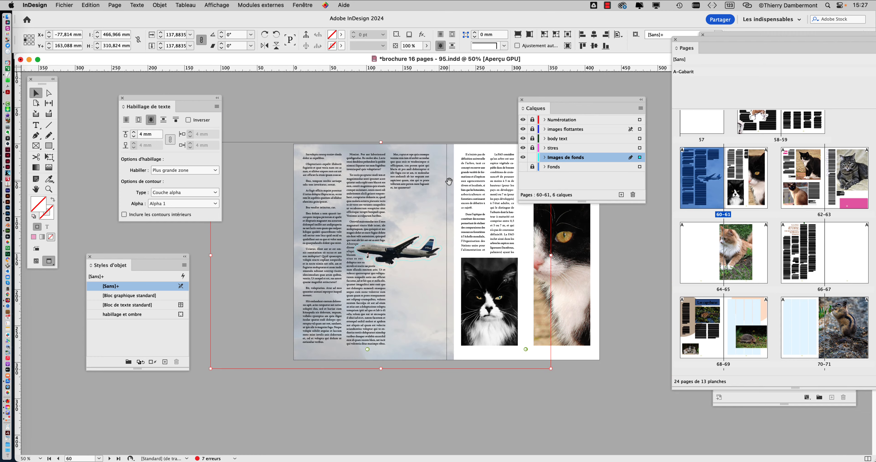
{"action": "key", "text": "super+minus"}
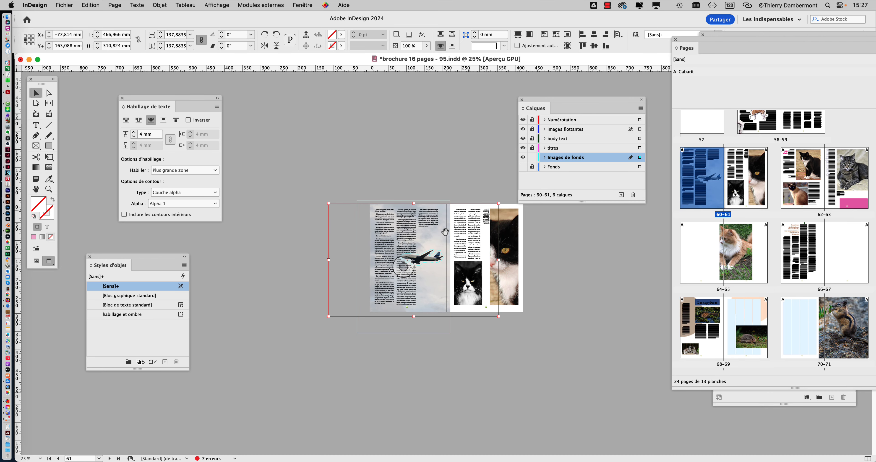
{"action": "key", "text": "super+plus"}
{"action": "key", "text": "super+plus"}
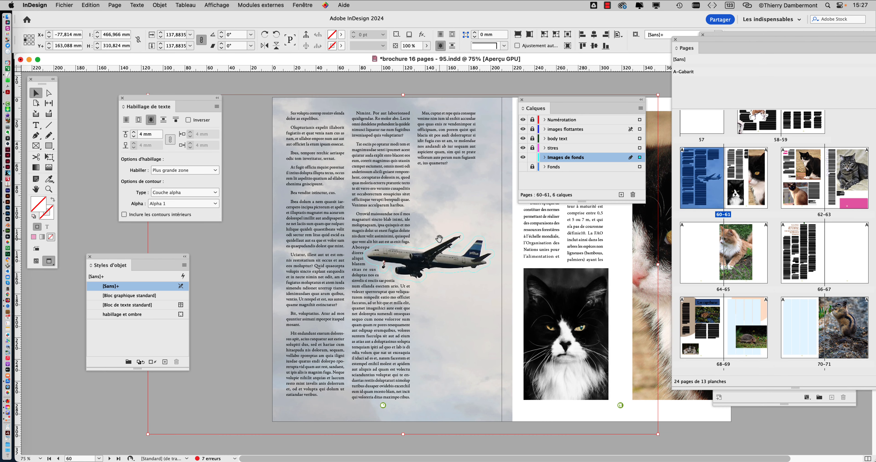
{"action": "left_click_drag", "start_coordinate": [422, 249], "coordinate": [422, 275]}
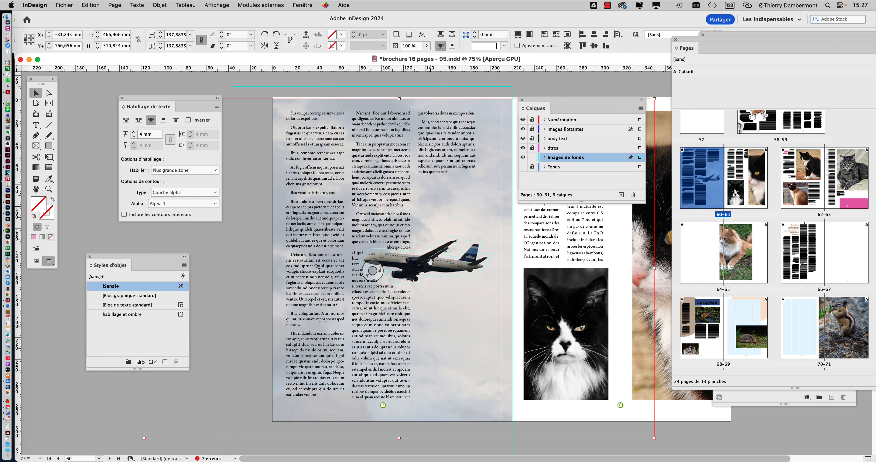
{"action": "key", "text": "Delete"}
Select the emptied frame on page 60 and apply the [Sans] object style to it, clearing its overrides.
{"action": "left_click", "coordinate": [324, 137]}
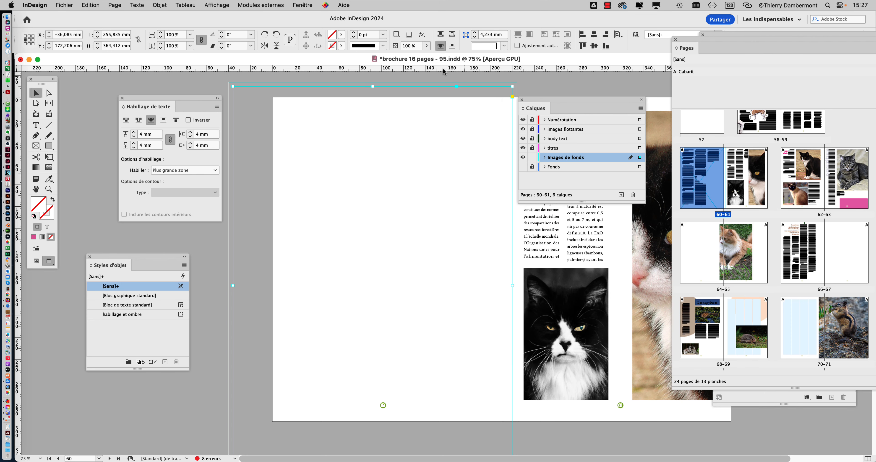
{"action": "left_click", "coordinate": [303, 5]}
{"action": "mouse_move", "coordinate": [418, 229]}
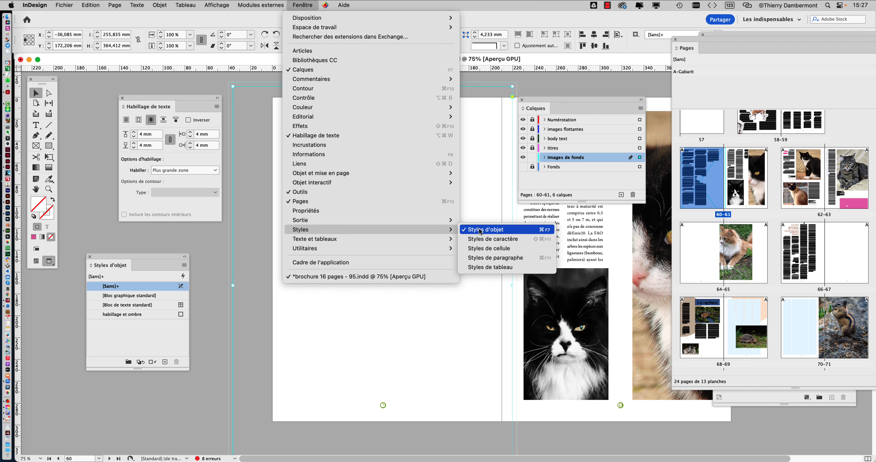
{"action": "left_click_drag", "start_coordinate": [106, 261], "coordinate": [429, 123]}
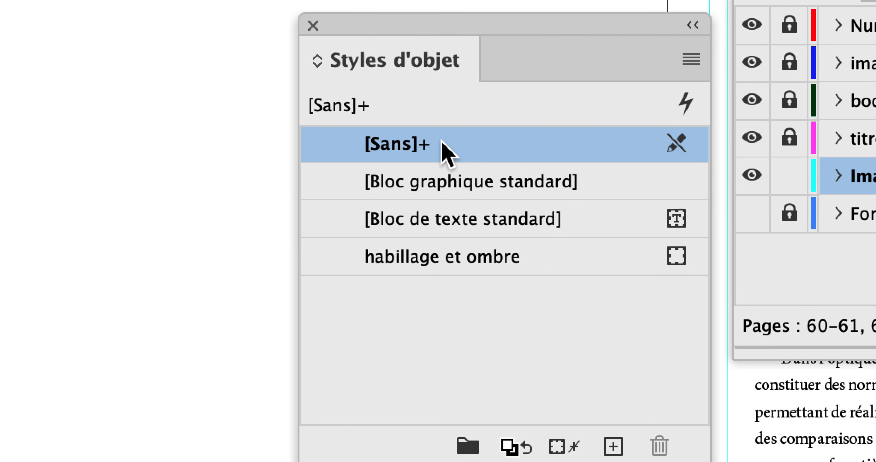
{"action": "left_click", "coordinate": [445, 150], "text": "alt"}
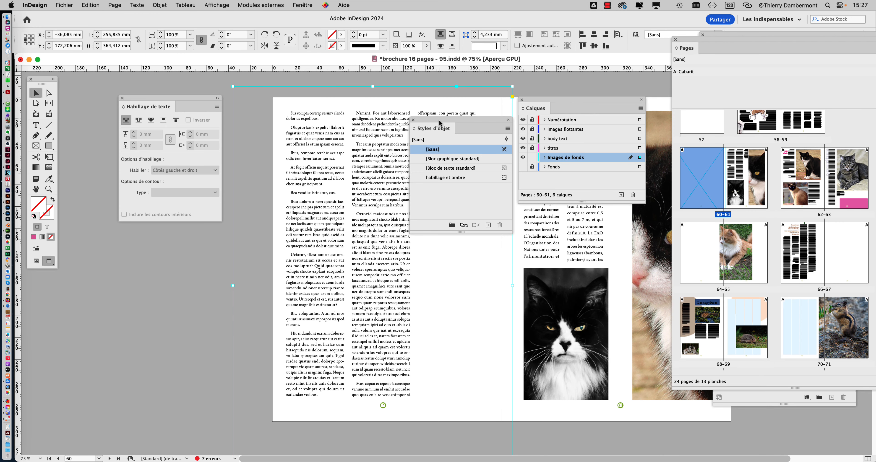
{"action": "left_click_drag", "start_coordinate": [441, 120], "coordinate": [150, 288]}
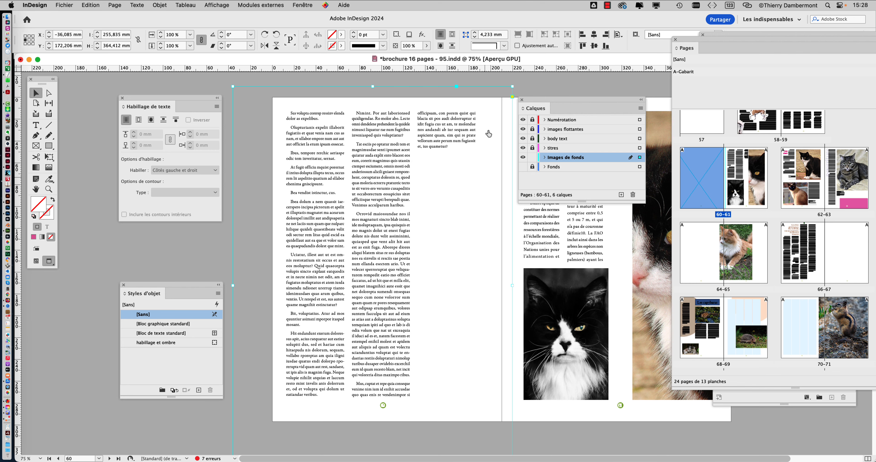
Switch to Firefox and show the full-size Pexels photo of the flying flamingo found under "bird in flight".
{"action": "key", "text": "super+Tab"}
{"action": "left_click", "coordinate": [209, 236]}
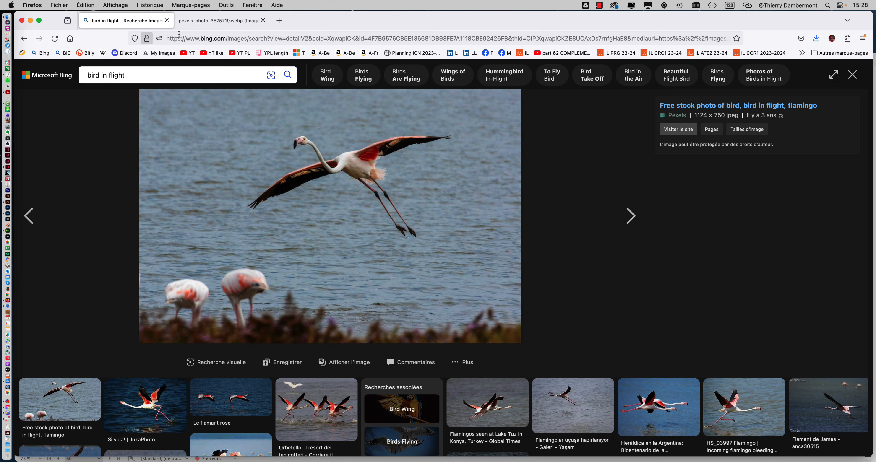
{"action": "left_click_drag", "start_coordinate": [127, 75], "coordinate": [84, 77]}
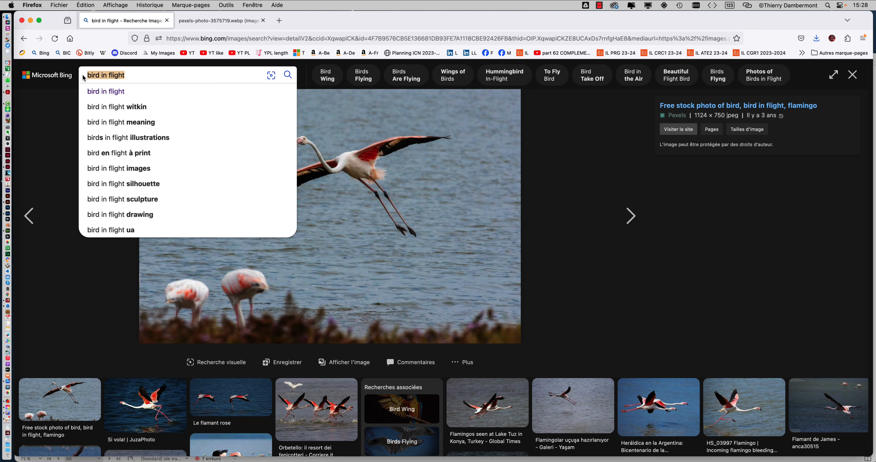
{"action": "left_click", "coordinate": [449, 202]}
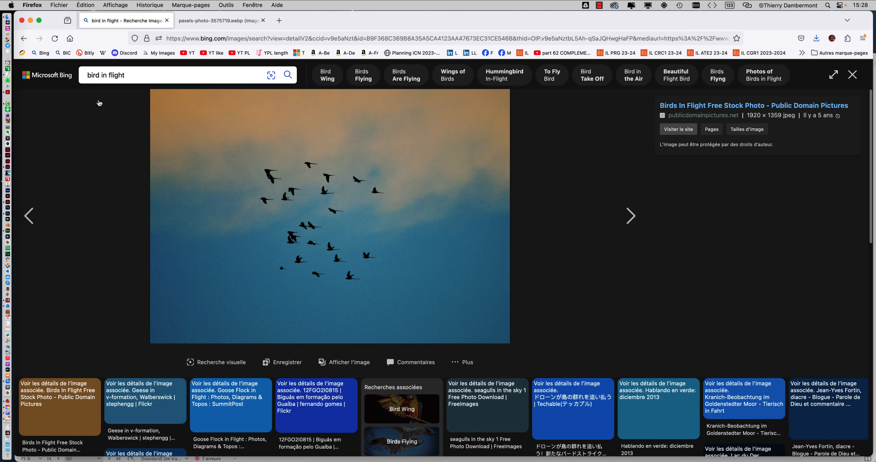
{"action": "left_click", "coordinate": [29, 215]}
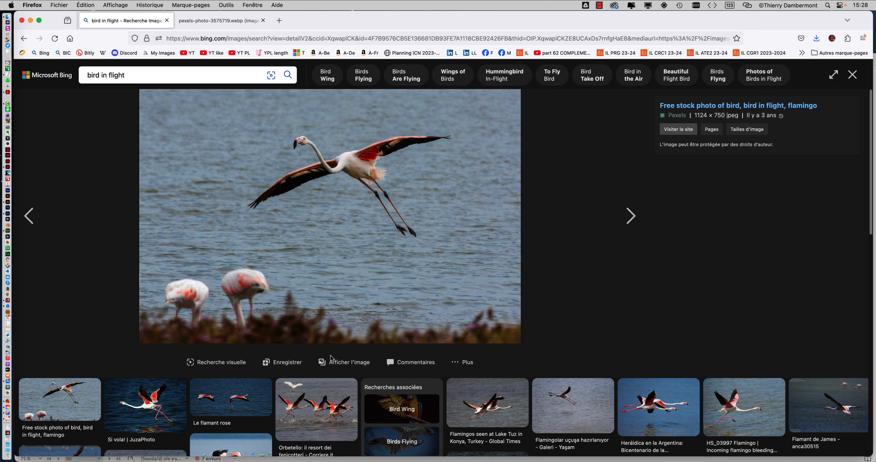
{"action": "left_click", "coordinate": [219, 22]}
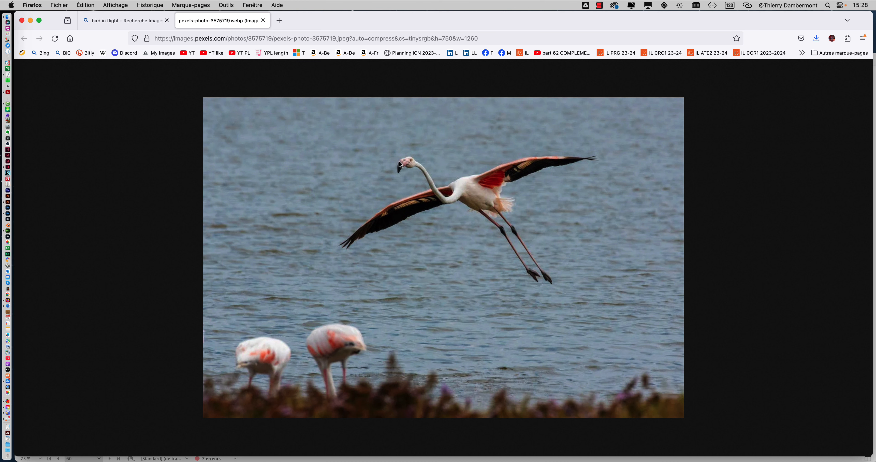
{"action": "right_click", "coordinate": [348, 142]}
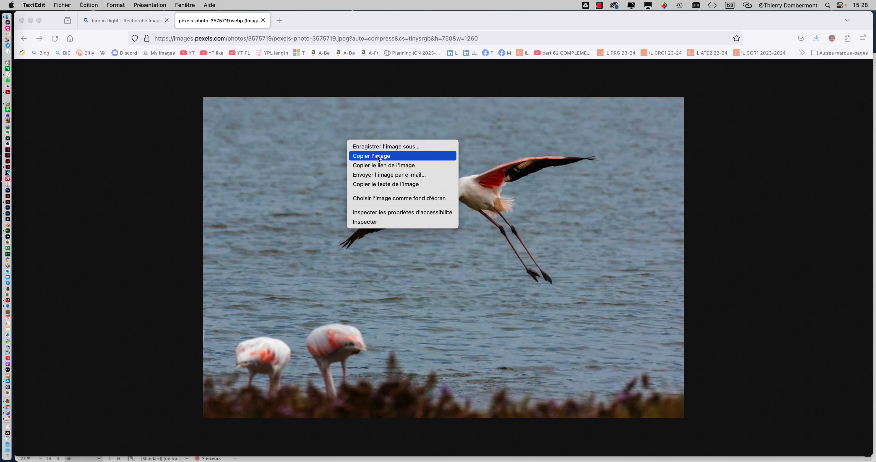
{"action": "left_click", "coordinate": [378, 156]}
{"action": "key", "text": "super+Tab"}
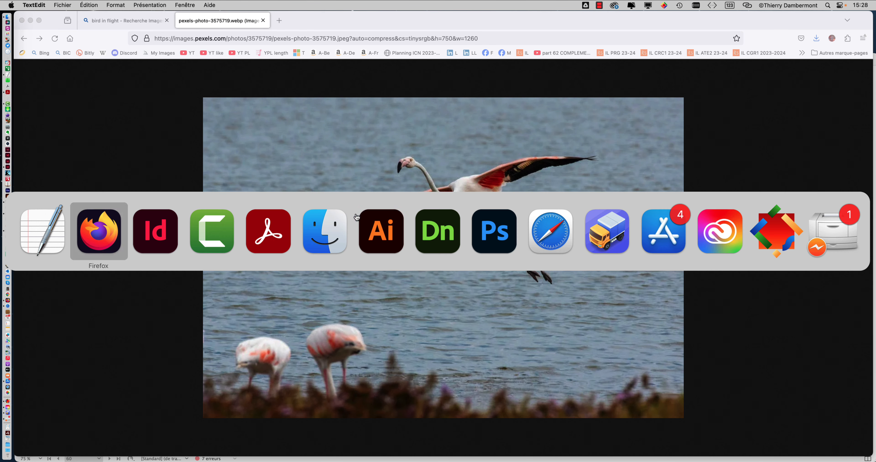
{"action": "left_click", "coordinate": [484, 234]}
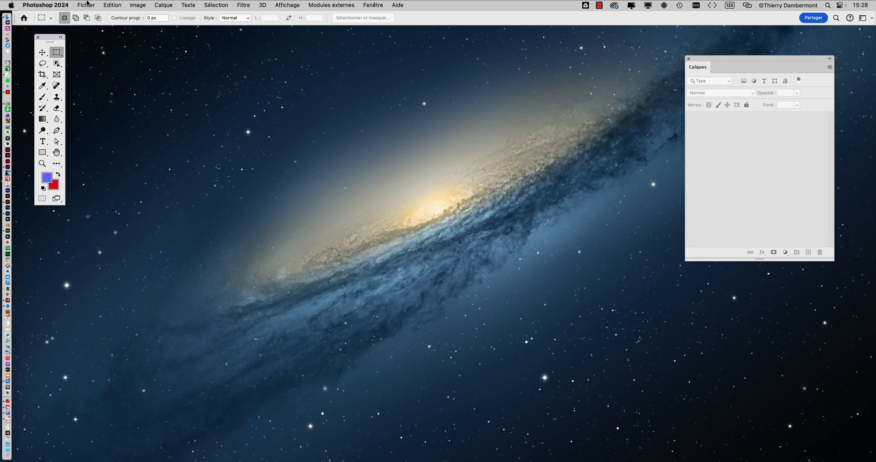
{"action": "left_click", "coordinate": [88, 4]}
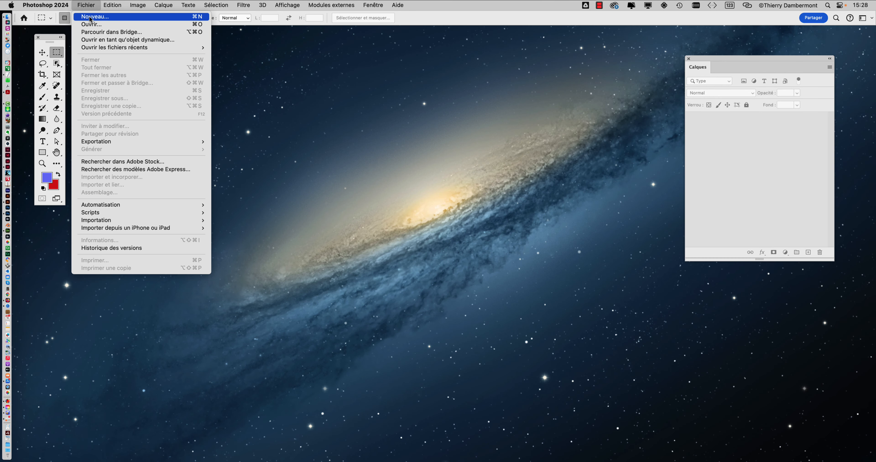
{"action": "left_click", "coordinate": [91, 17]}
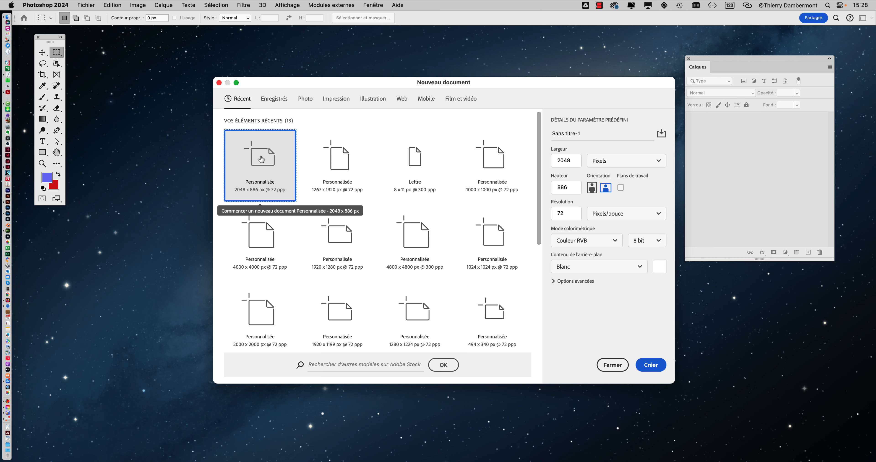
{"action": "key", "text": "super+Tab"}
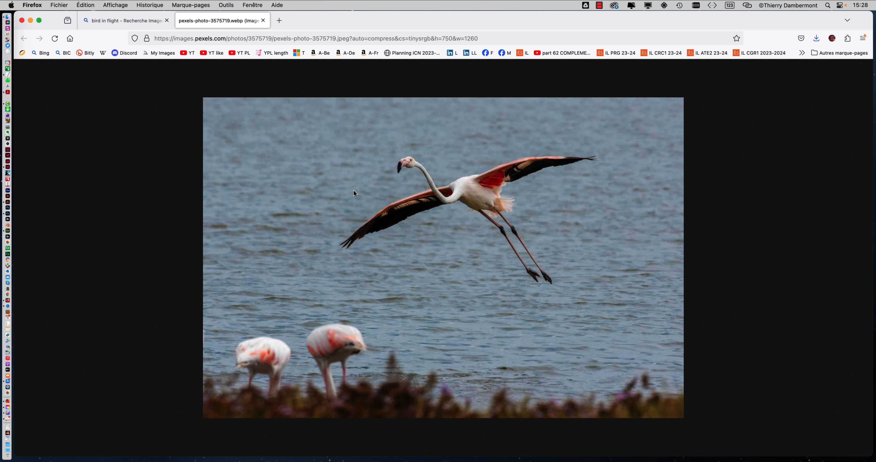
Copy the flying flamingo photo from the web page and switch to Photoshop.
{"action": "right_click", "coordinate": [384, 151]}
{"action": "left_click", "coordinate": [411, 165]}
{"action": "key", "text": "super+Tab"}
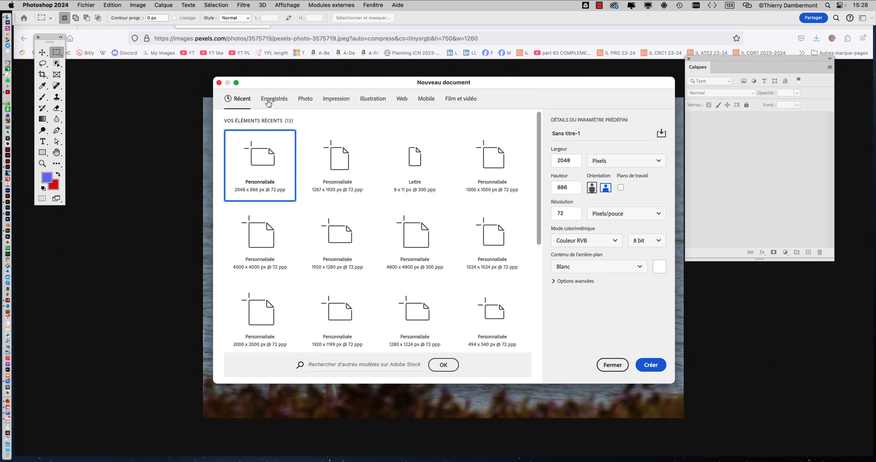
Create a new document from the clipboard preset of 1124 x 750 px at 72 ppi and paste the flamingo photo into it.
{"action": "left_click", "coordinate": [612, 365]}
{"action": "left_click", "coordinate": [86, 5]}
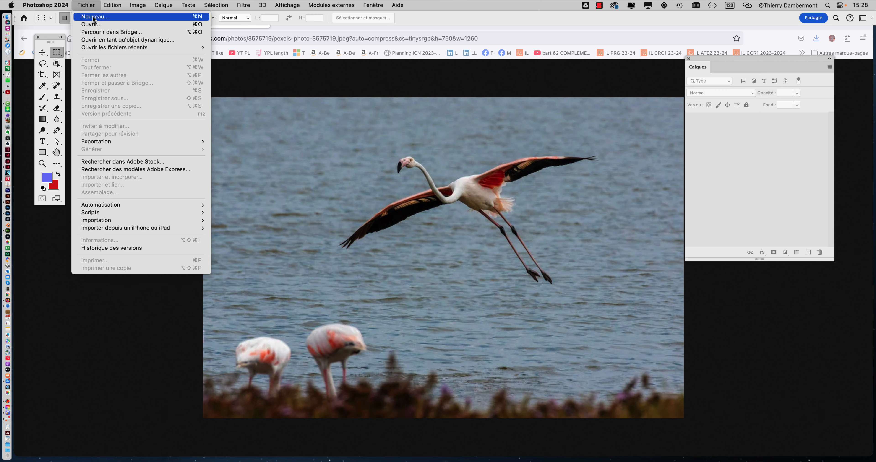
{"action": "left_click", "coordinate": [93, 17]}
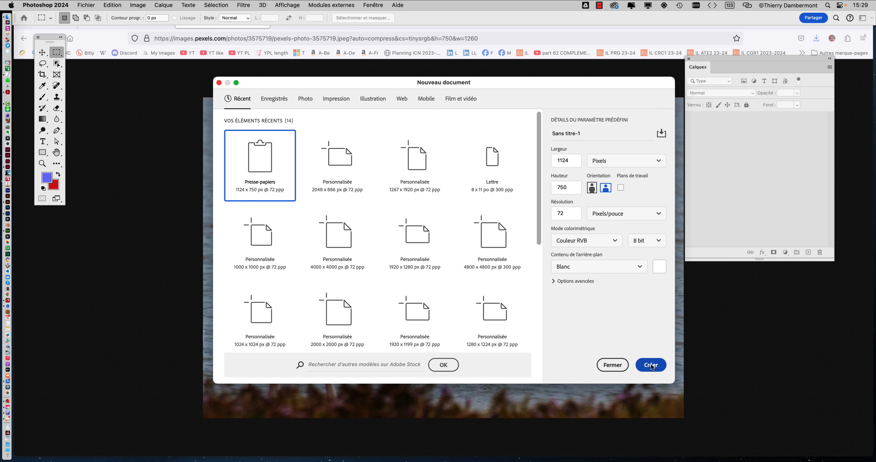
{"action": "left_click", "coordinate": [651, 366]}
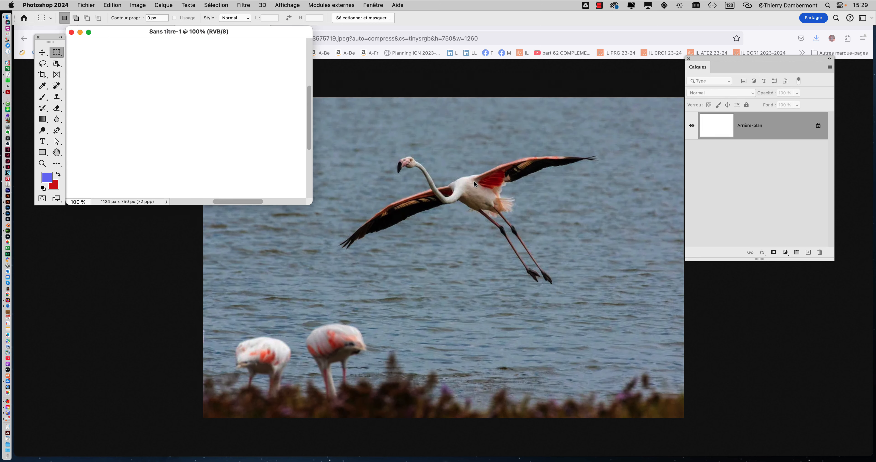
{"action": "key", "text": "super+v"}
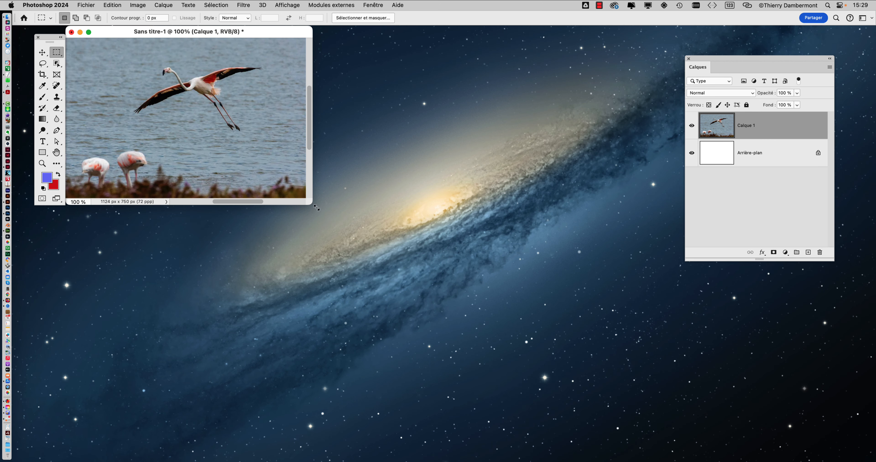
Enlarge the document window and zoom in on the flamingo photo to 164%.
{"action": "left_click_drag", "start_coordinate": [316, 208], "coordinate": [619, 417]}
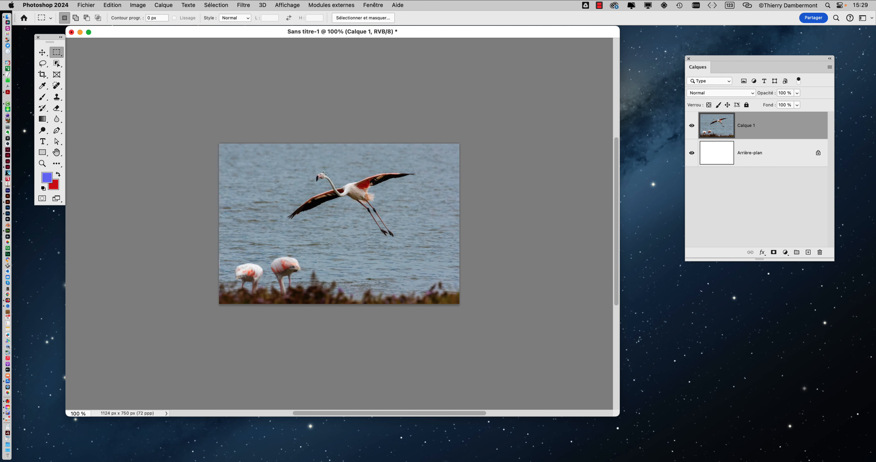
{"action": "scroll", "coordinate": [334, 183], "scroll_direction": "up", "scroll_amount": 10}
{"action": "scroll", "coordinate": [334, 184], "scroll_direction": "down", "scroll_amount": 5}
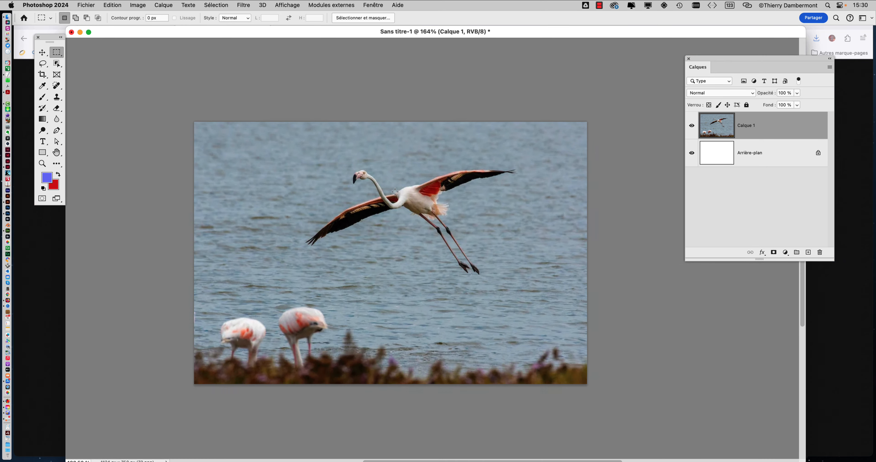
Examine the pixel quality of the flying flamingo's head, neck, wings and legs at high magnification.
{"action": "scroll", "coordinate": [423, 198], "scroll_direction": "up", "scroll_amount": 10}
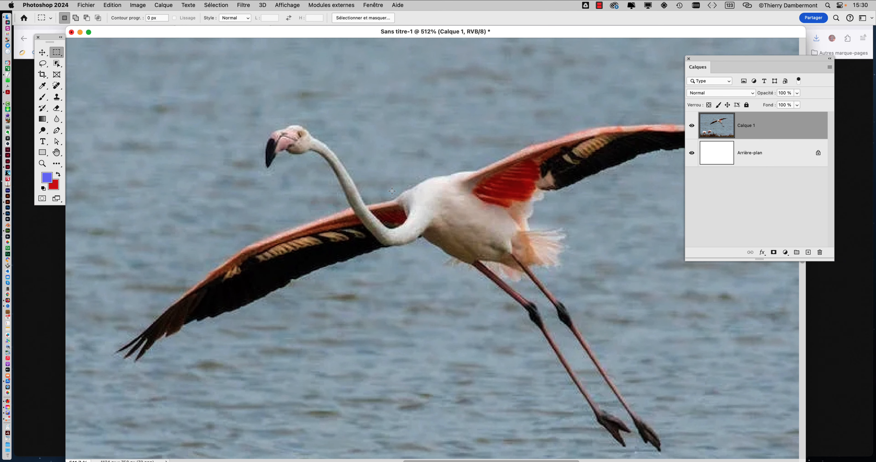
{"action": "scroll", "coordinate": [391, 191], "scroll_direction": "up", "scroll_amount": 4}
{"action": "left_click_drag", "start_coordinate": [297, 175], "coordinate": [370, 176]}
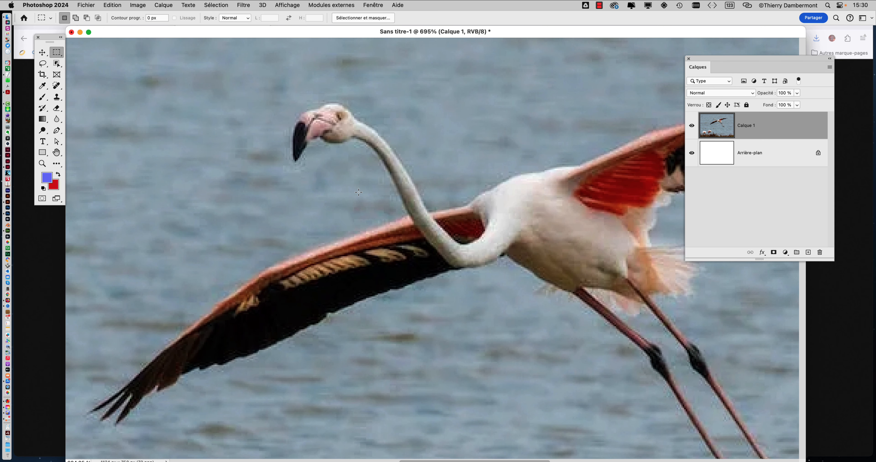
{"action": "scroll", "coordinate": [299, 165], "scroll_direction": "up", "scroll_amount": 6}
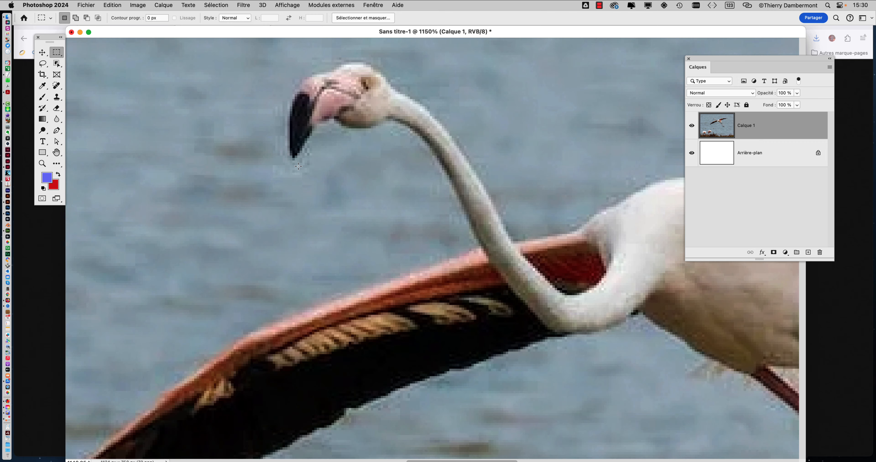
{"action": "scroll", "coordinate": [339, 227], "scroll_direction": "down", "scroll_amount": 5}
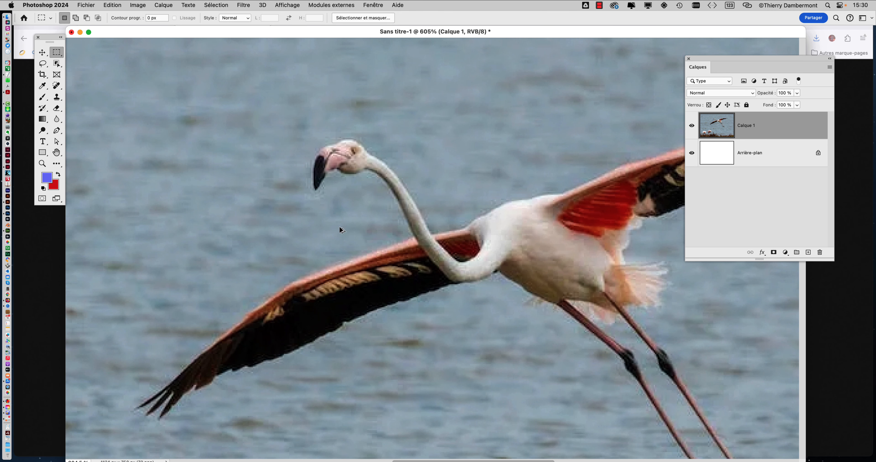
{"action": "scroll", "coordinate": [341, 231], "scroll_direction": "down", "scroll_amount": 2}
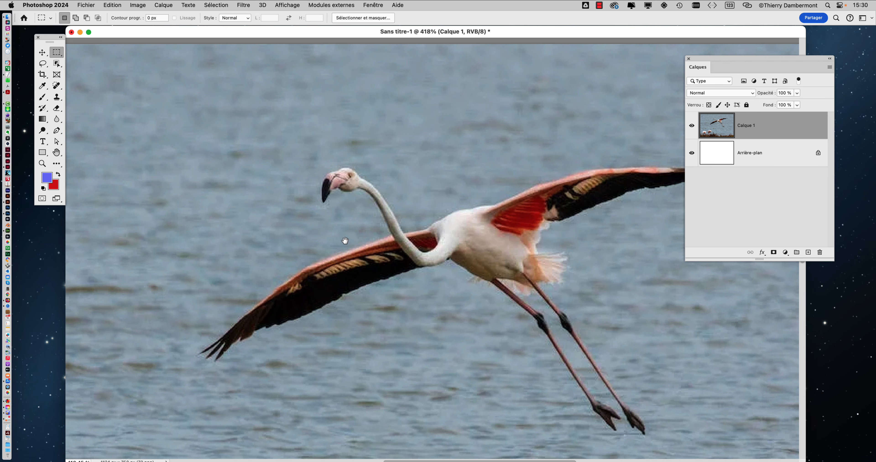
{"action": "left_click_drag", "start_coordinate": [345, 240], "coordinate": [261, 202]}
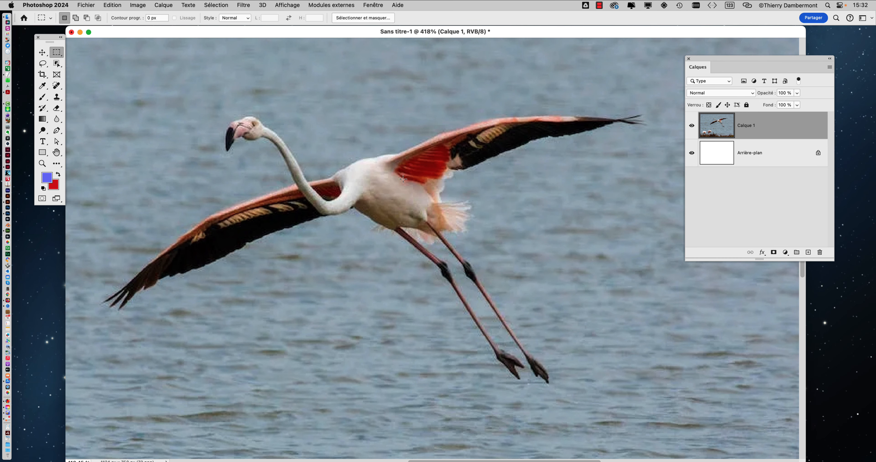
{"action": "scroll", "coordinate": [362, 190], "scroll_direction": "up", "scroll_amount": 3}
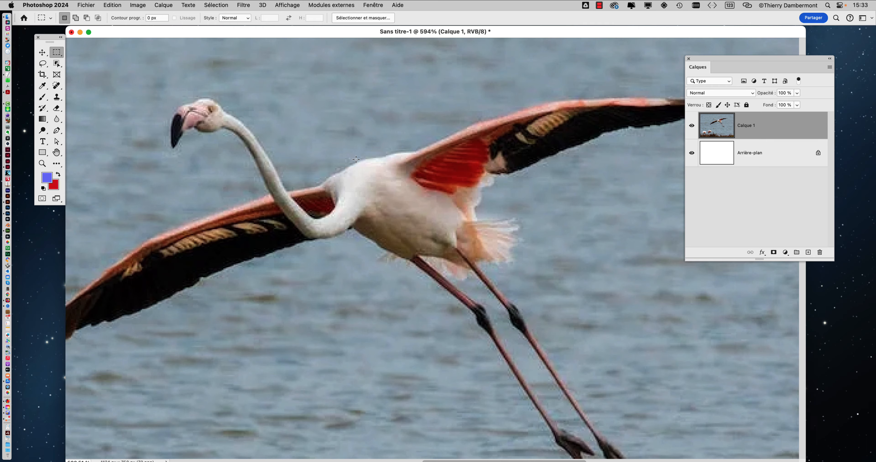
{"action": "scroll", "coordinate": [349, 168], "scroll_direction": "down", "scroll_amount": 2}
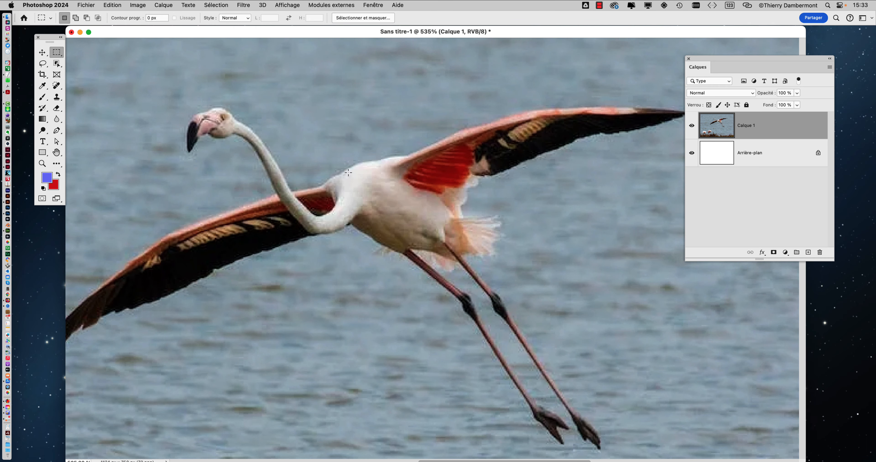
{"action": "left_click", "coordinate": [136, 5]}
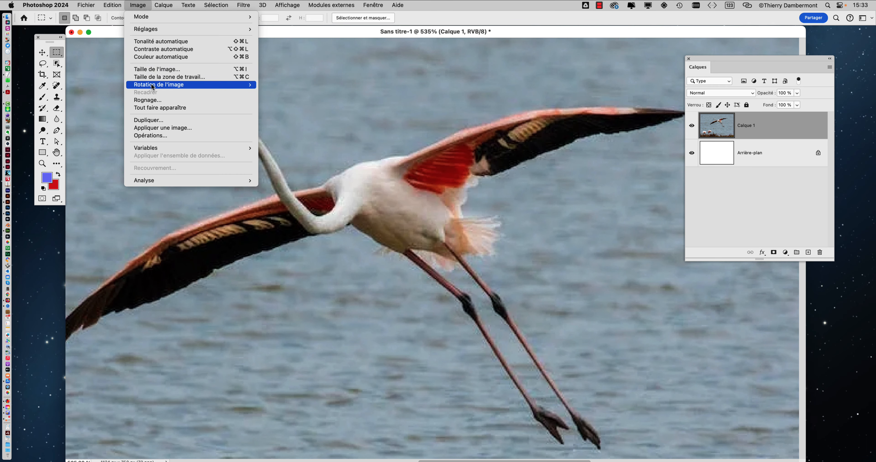
{"action": "left_click", "coordinate": [154, 70]}
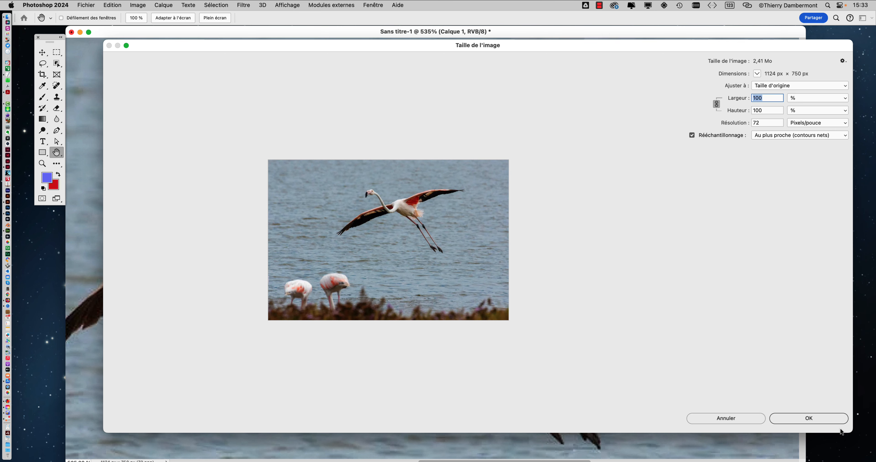
{"action": "left_click_drag", "start_coordinate": [850, 431], "coordinate": [524, 354]}
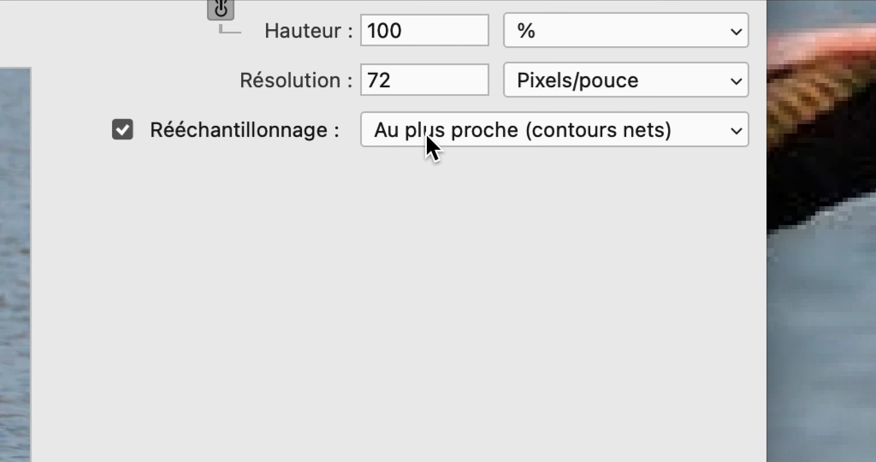
{"action": "left_click", "coordinate": [427, 136]}
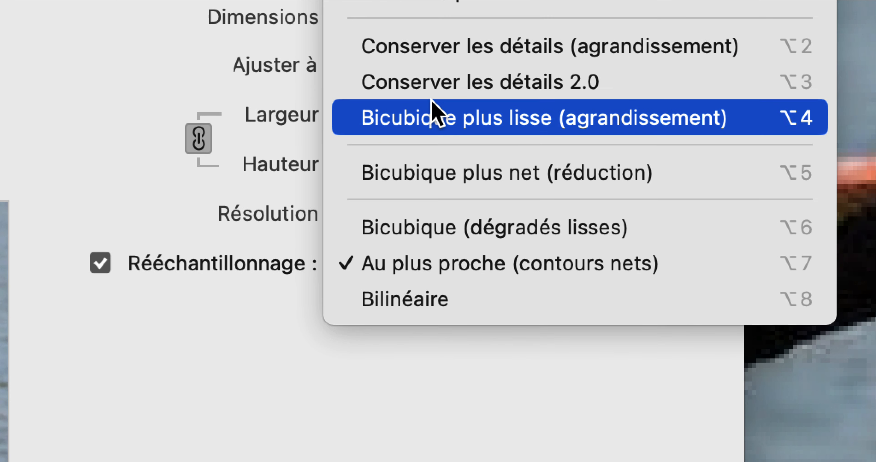
{"action": "left_click", "coordinate": [432, 102]}
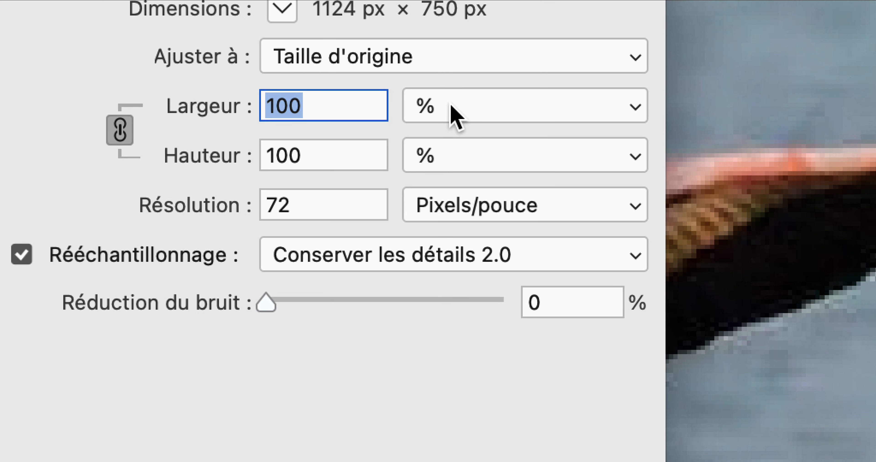
{"action": "left_click", "coordinate": [454, 115]}
{"action": "left_click", "coordinate": [454, 117]}
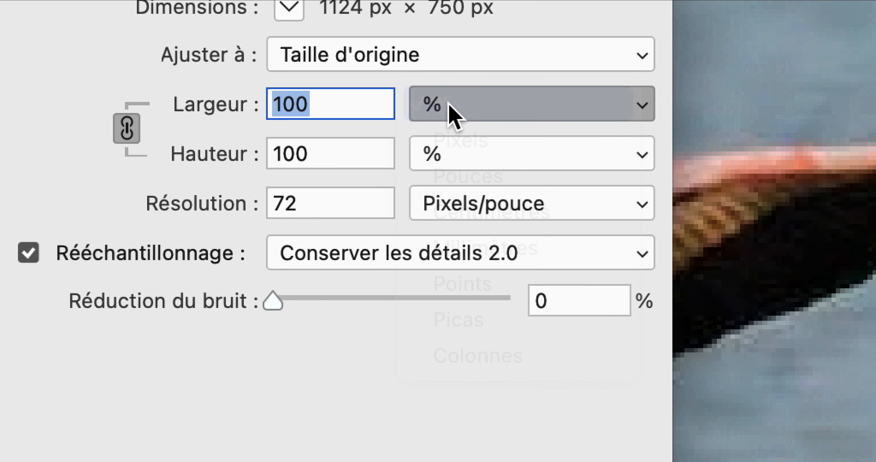
{"action": "type", "text": "200"}
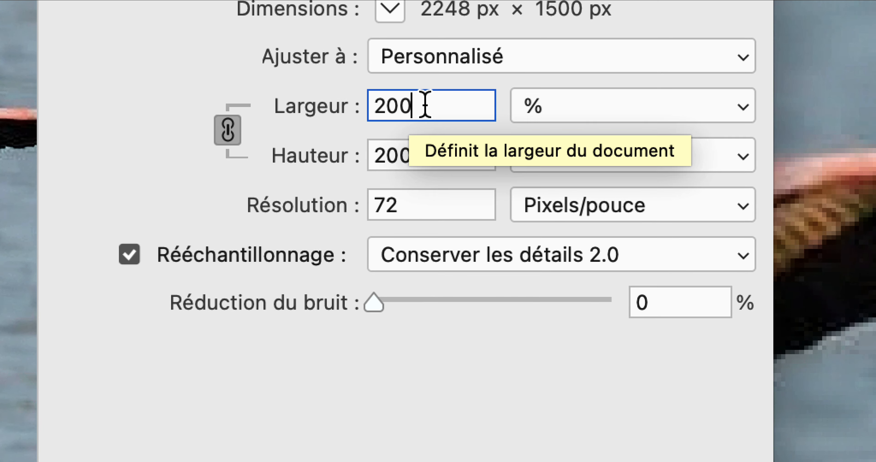
{"action": "left_click_drag", "start_coordinate": [425, 105], "coordinate": [330, 102]}
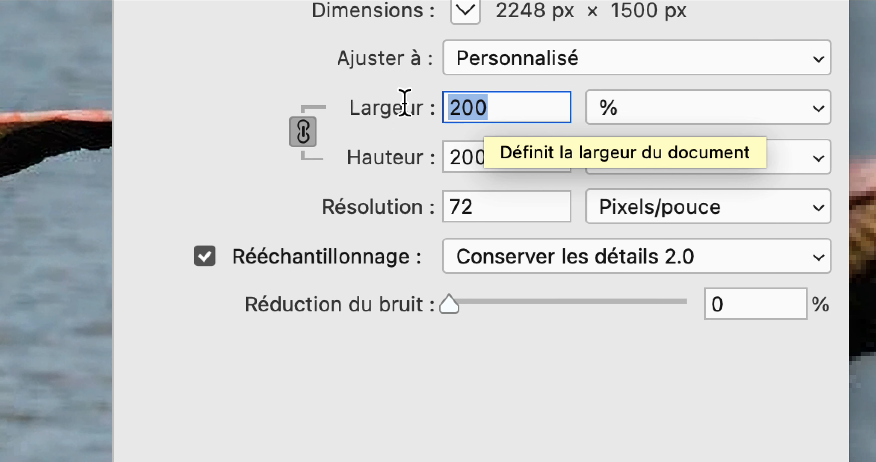
{"action": "type", "text": "300"}
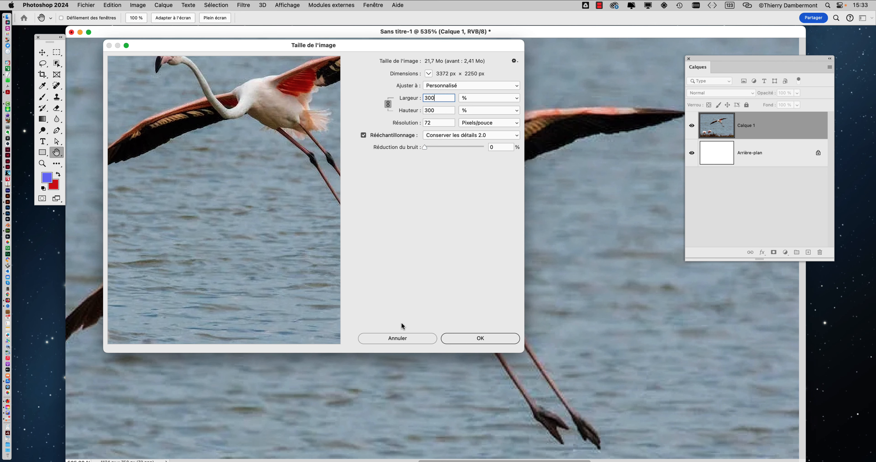
{"action": "left_click", "coordinate": [401, 338]}
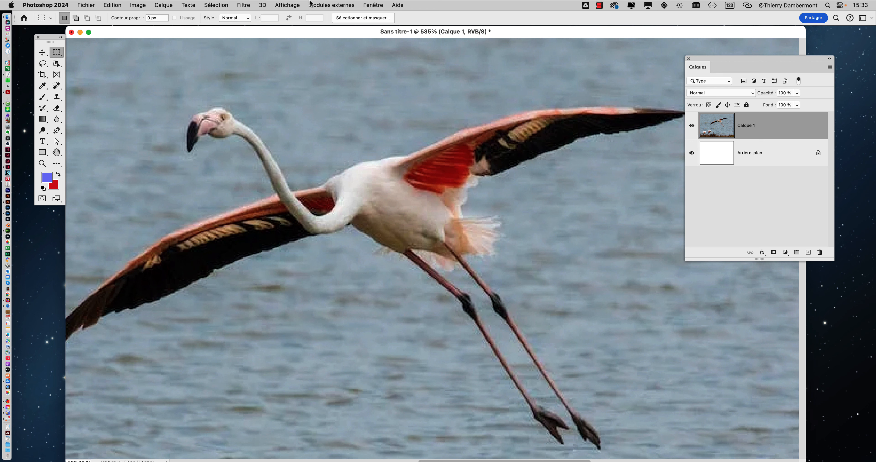
Open Neural Filters for the flamingo photo and enable the Super zoom filter.
{"action": "left_click", "coordinate": [248, 6]}
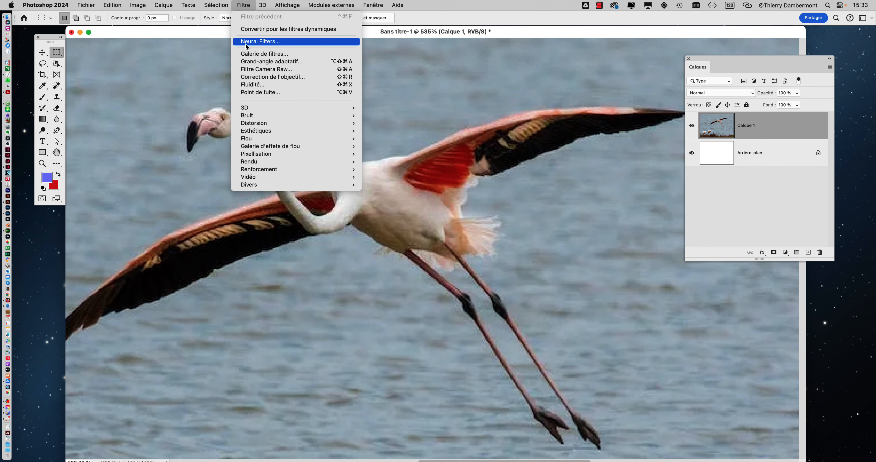
{"action": "left_click", "coordinate": [246, 44]}
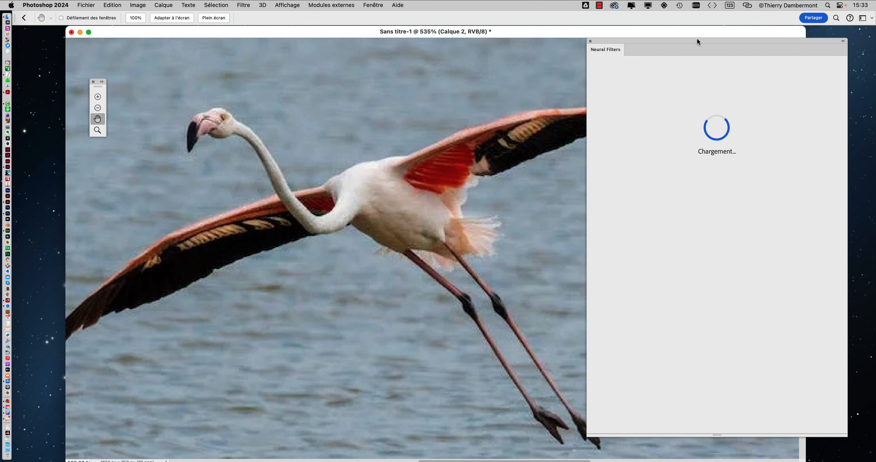
{"action": "left_click_drag", "start_coordinate": [631, 38], "coordinate": [449, 14]}
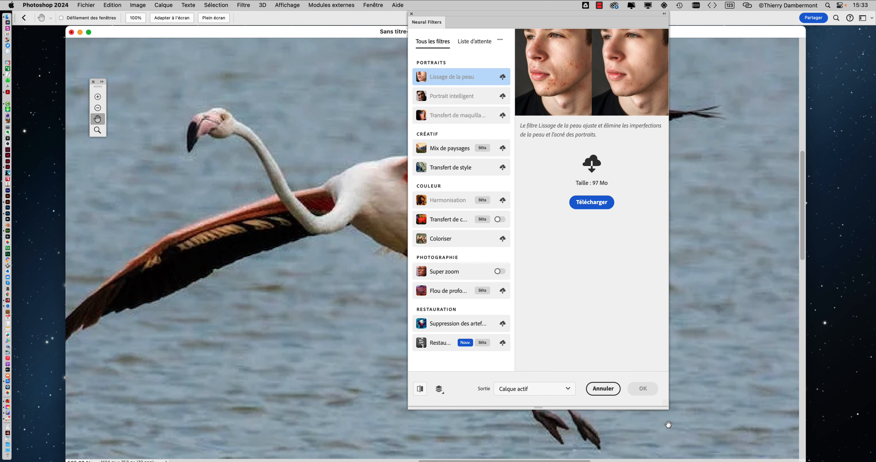
{"action": "left_click_drag", "start_coordinate": [668, 408], "coordinate": [837, 448]}
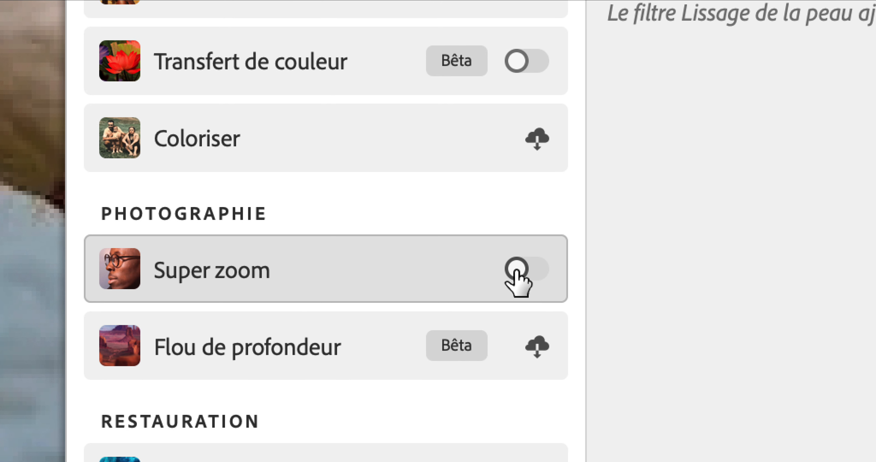
{"action": "mouse_move", "coordinate": [507, 273]}
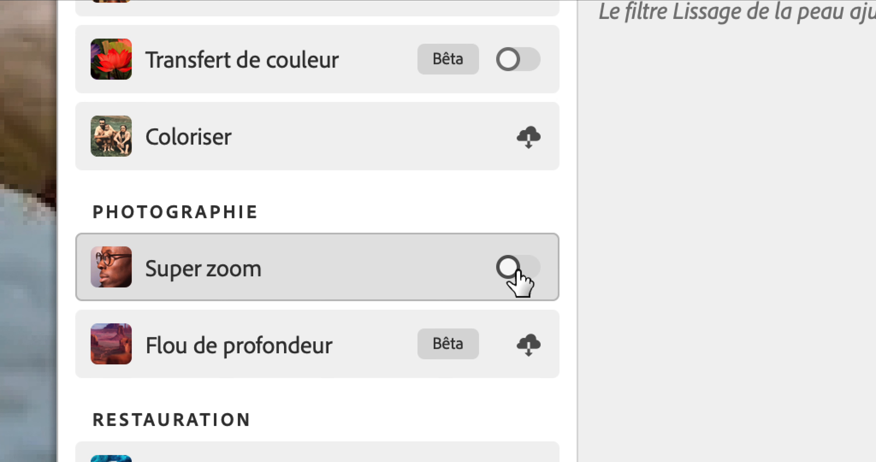
{"action": "left_click", "coordinate": [516, 271]}
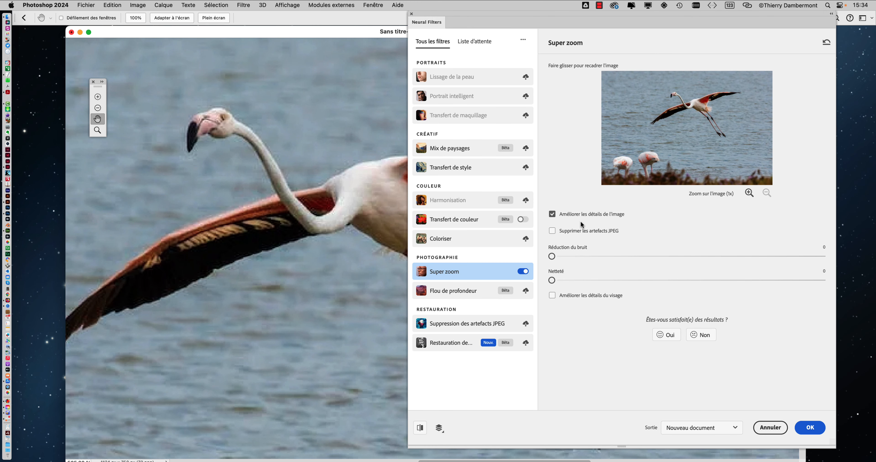
Arrange the Neural Filters window so the flamingo's head is visible at 700%, and keep the output as Nouveau document.
{"action": "left_click", "coordinate": [312, 209], "text": "super"}
{"action": "left_click", "coordinate": [316, 211], "text": "super"}
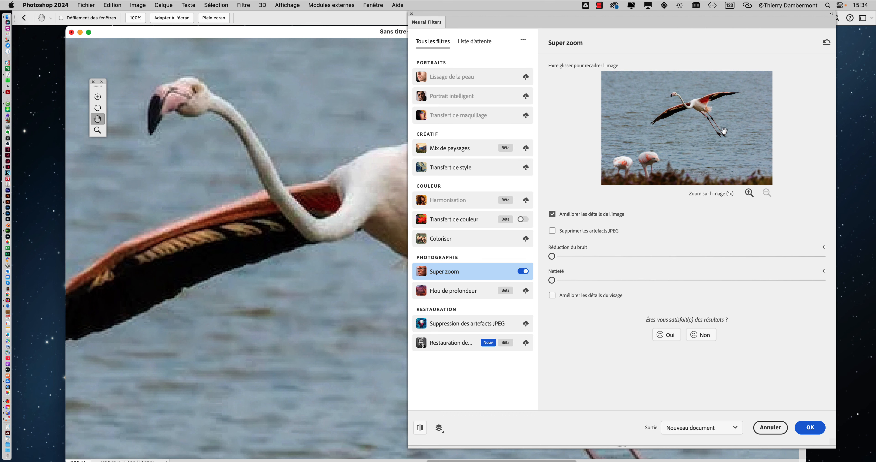
{"action": "left_click_drag", "start_coordinate": [611, 22], "coordinate": [632, 22]}
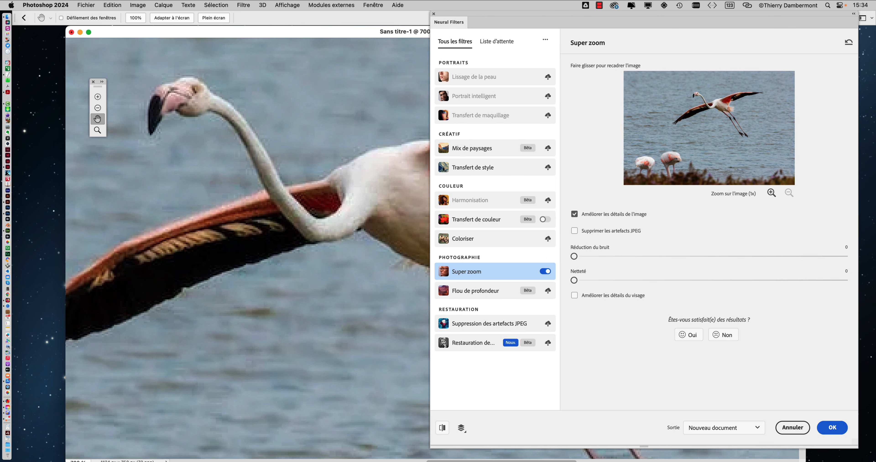
{"action": "left_click_drag", "start_coordinate": [860, 451], "coordinate": [856, 391]}
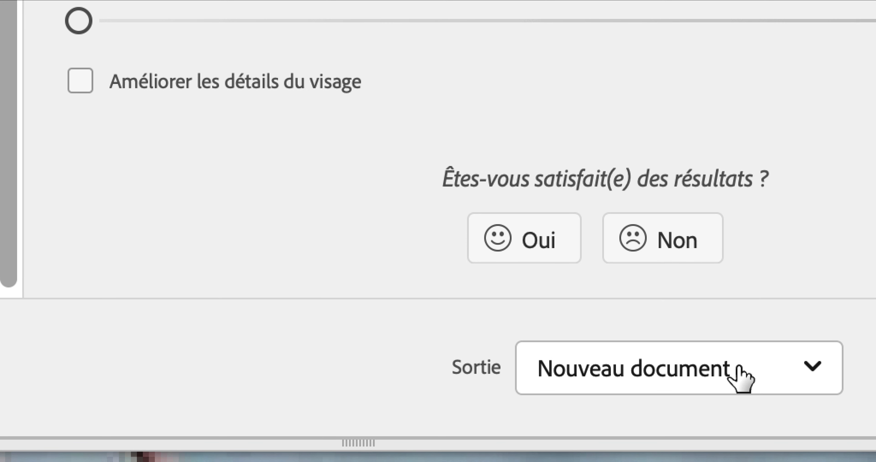
{"action": "left_click", "coordinate": [739, 369]}
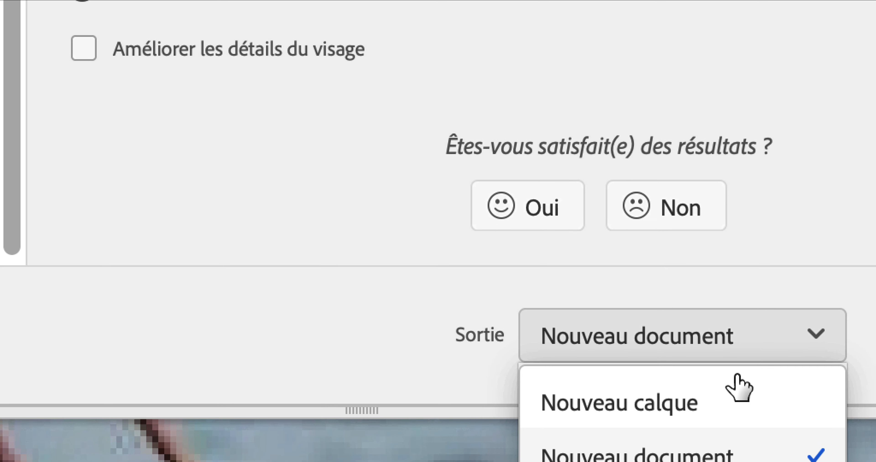
{"action": "left_click", "coordinate": [738, 397]}
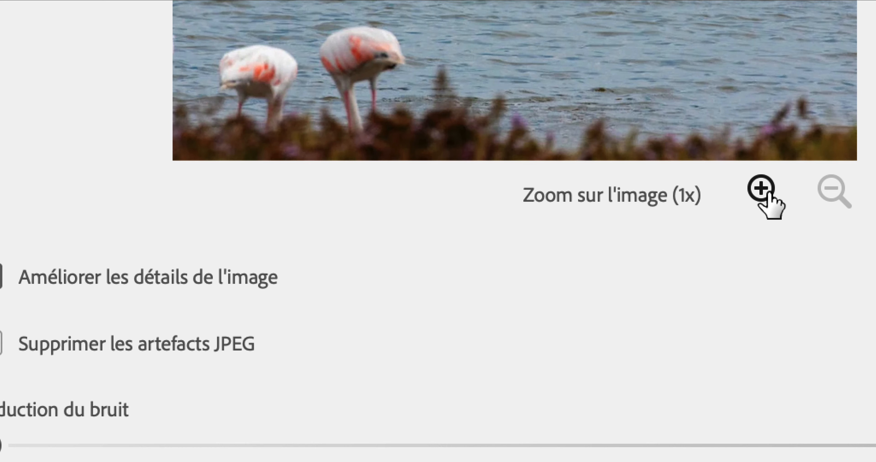
Set the Super zoom enlargement to 3x and enable Supprimer les artefacts JPEG.
{"action": "left_click", "coordinate": [764, 193]}
{"action": "left_click", "coordinate": [763, 193]}
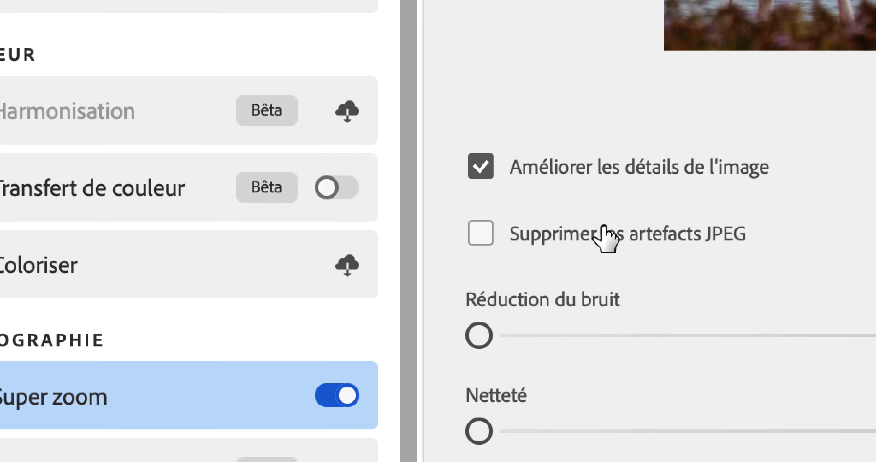
{"action": "left_click", "coordinate": [700, 274]}
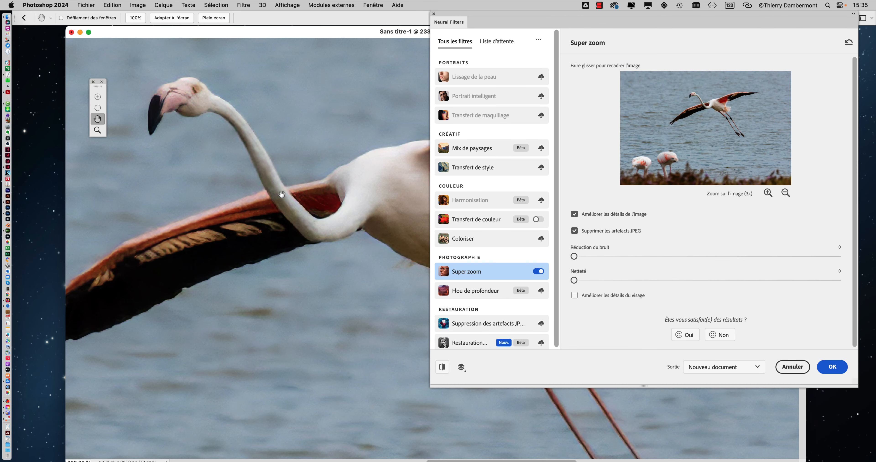
Try a noise reduction of 5 and a sharpness of 19 for the Super zoom filter.
{"action": "left_click_drag", "start_coordinate": [473, 14], "coordinate": [453, 18]}
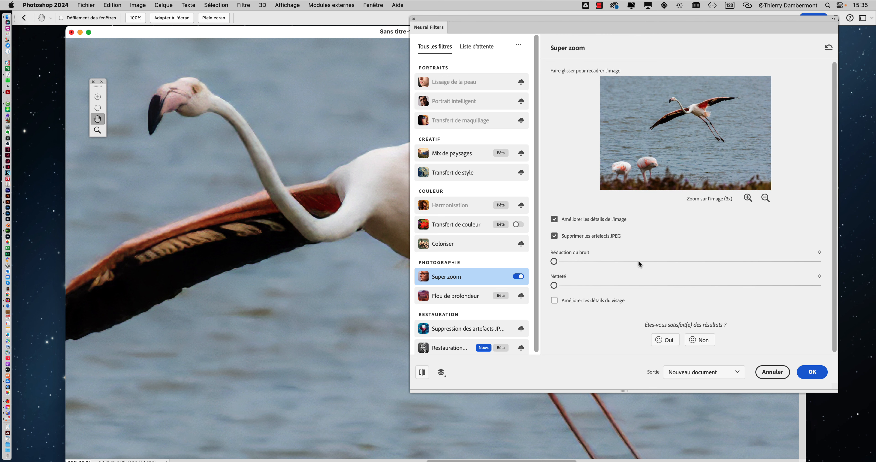
{"action": "left_click", "coordinate": [592, 262]}
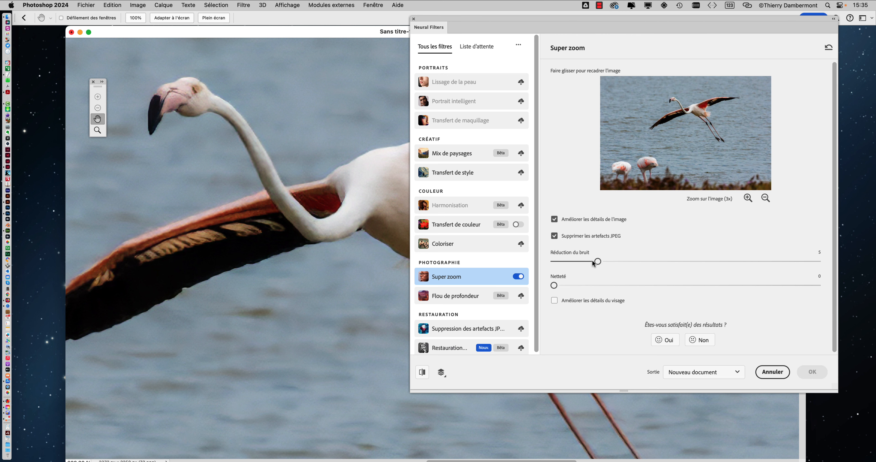
{"action": "left_click", "coordinate": [719, 285]}
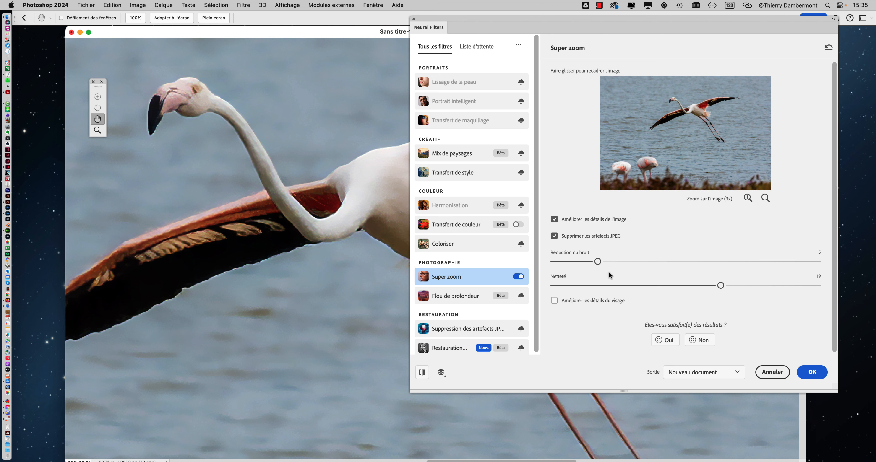
Lower the Super zoom sharpness and noise reduction and apply the filter to output the enlarged photo as a new document.
{"action": "left_click", "coordinate": [661, 286]}
{"action": "left_click", "coordinate": [580, 262]}
{"action": "left_click", "coordinate": [813, 372]}
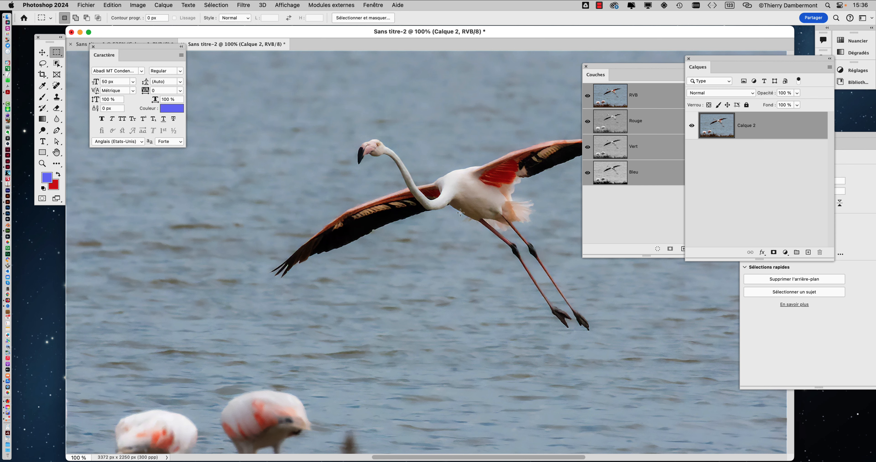
Hide the panels and arrange the original photo Sans titre-1 and the enlarged Sans titre-2 in separate windows side by side.
{"action": "key", "text": "shift+Tab"}
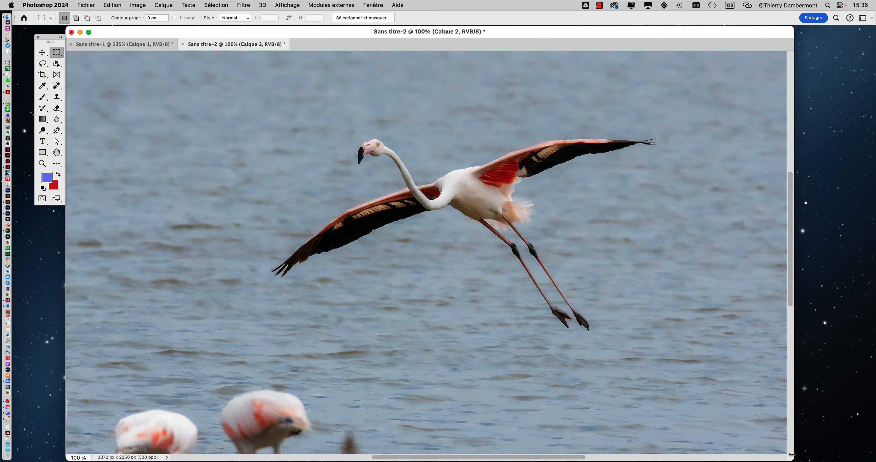
{"action": "left_click_drag", "start_coordinate": [793, 459], "coordinate": [376, 431]}
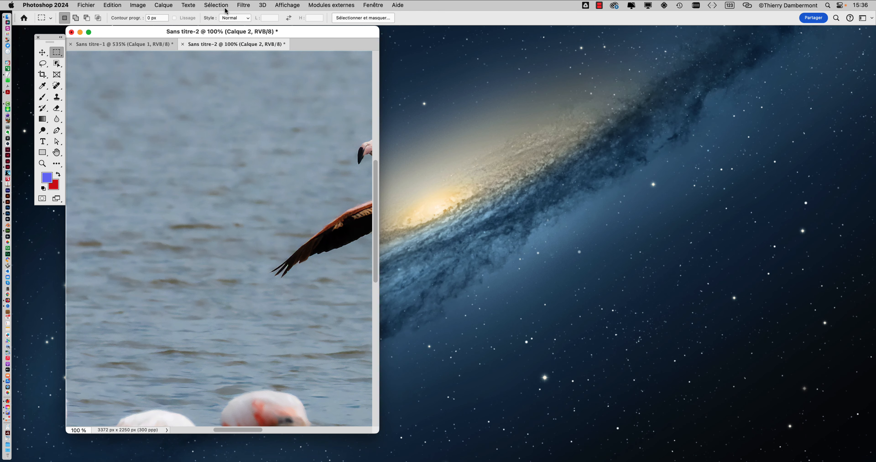
{"action": "left_click_drag", "start_coordinate": [207, 43], "coordinate": [509, 44]}
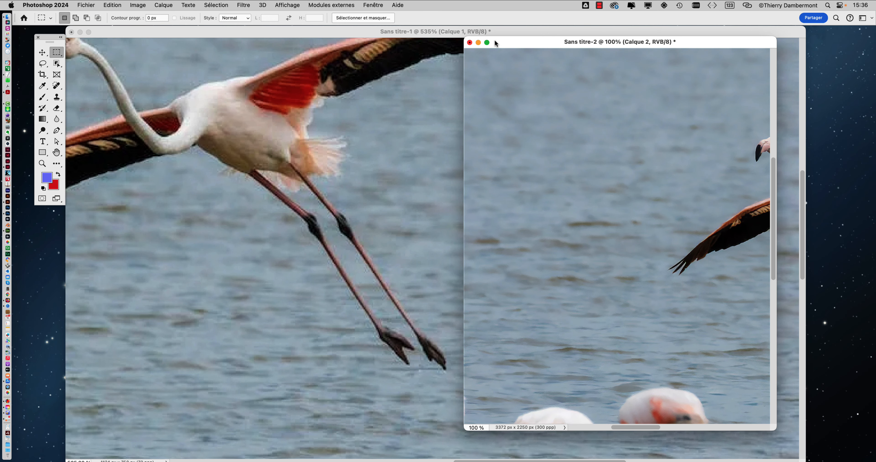
{"action": "left_click", "coordinate": [441, 34]}
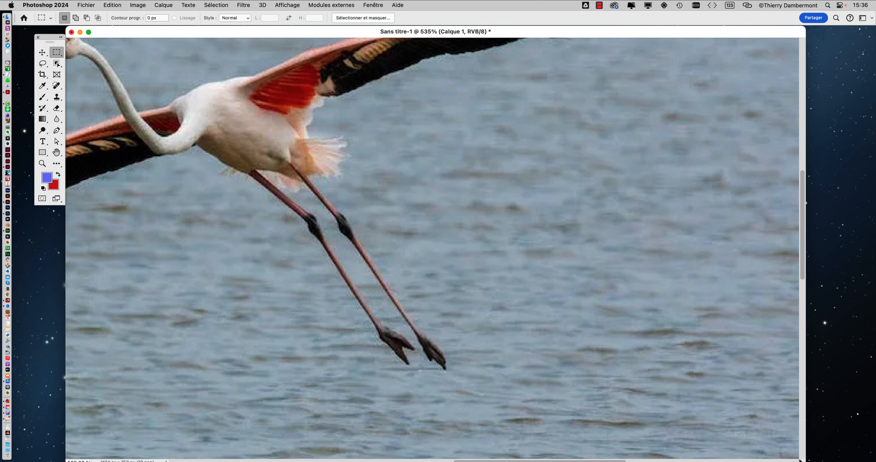
{"action": "scroll", "coordinate": [404, 382], "scroll_direction": "down", "scroll_amount": 10}
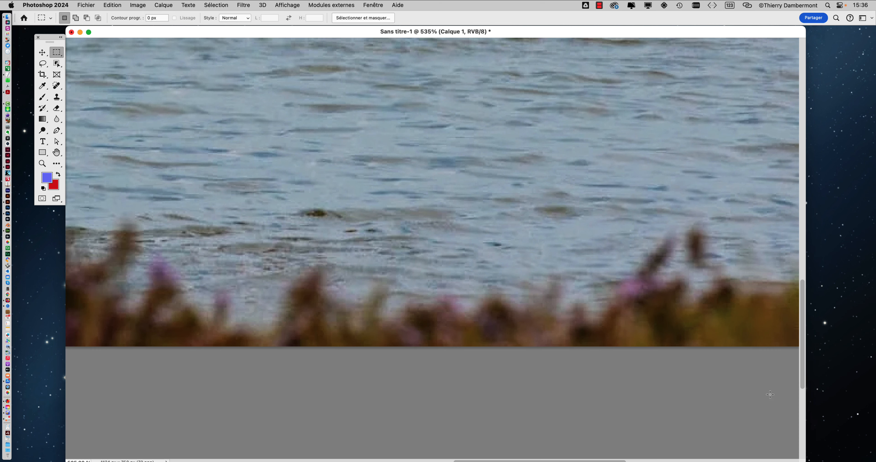
{"action": "left_click_drag", "start_coordinate": [804, 461], "coordinate": [446, 432]}
Magnify the flamingo's head in the original photo to about 1530%.
{"action": "scroll", "coordinate": [295, 196], "scroll_direction": "down", "scroll_amount": 5}
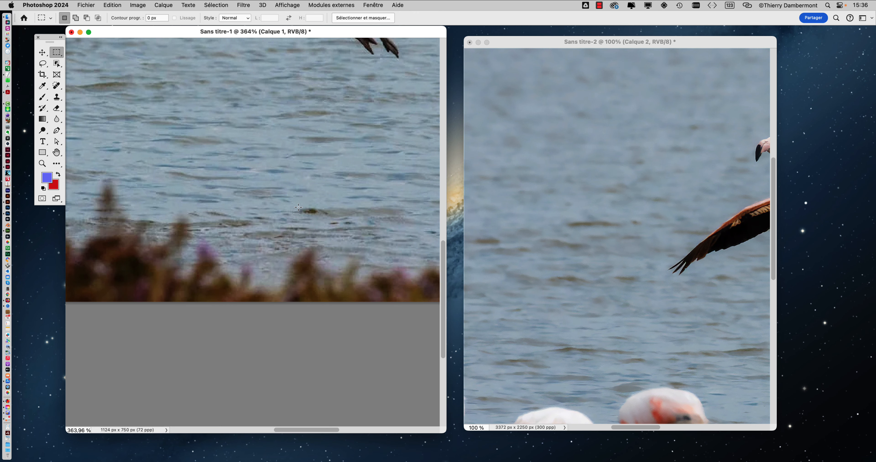
{"action": "left_click_drag", "start_coordinate": [264, 144], "coordinate": [294, 291]}
{"action": "scroll", "coordinate": [294, 290], "scroll_direction": "up", "scroll_amount": 3}
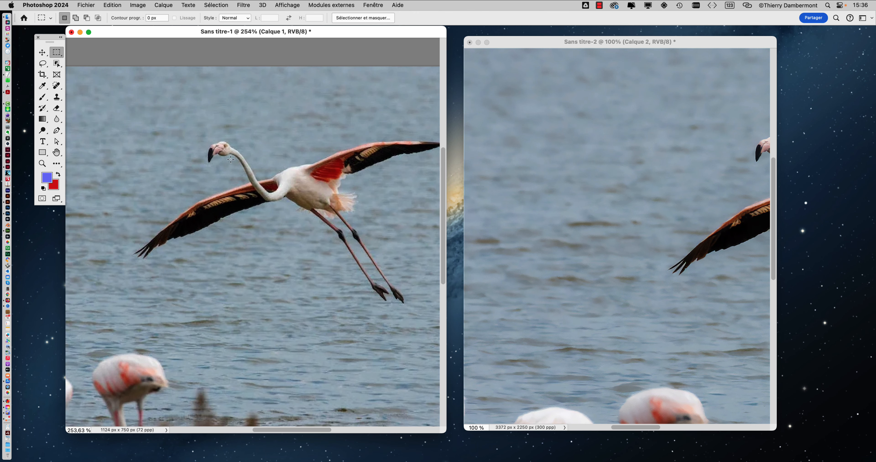
{"action": "scroll", "coordinate": [232, 158], "scroll_direction": "up", "scroll_amount": 4}
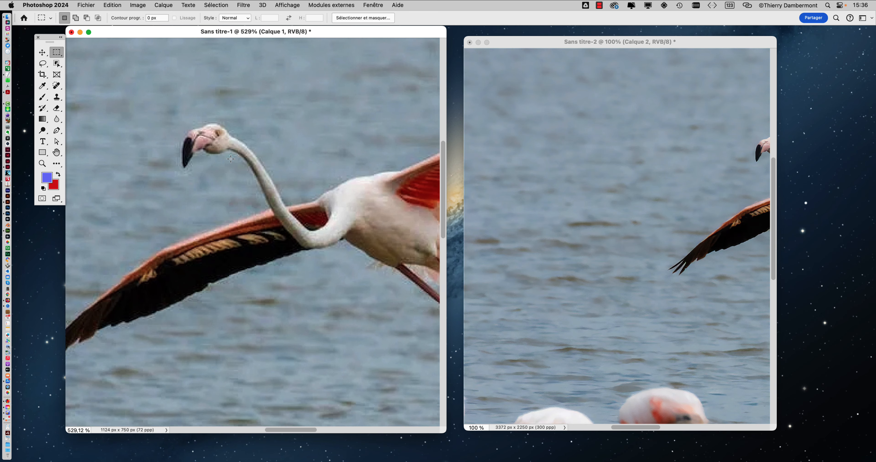
{"action": "scroll", "coordinate": [232, 159], "scroll_direction": "up", "scroll_amount": 6}
Magnify the head in the enlarged photo to about 750%, widen its window, and match the original's view to compare their pixels.
{"action": "left_click", "coordinate": [713, 183]}
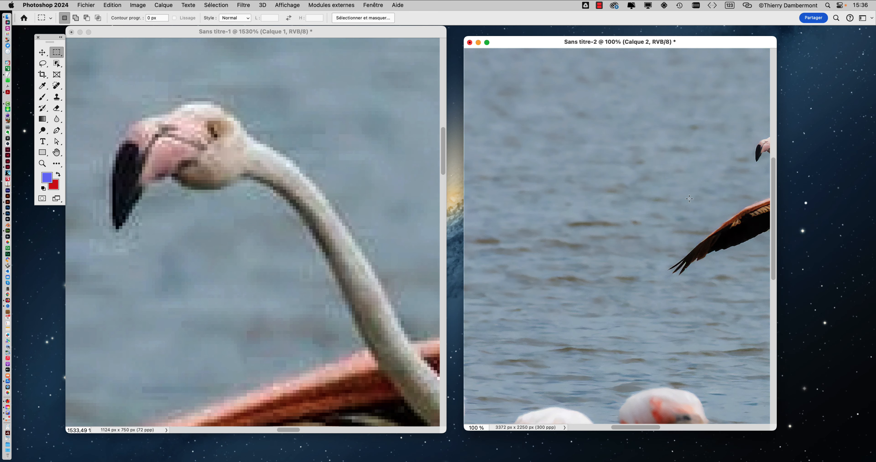
{"action": "left_click_drag", "start_coordinate": [676, 200], "coordinate": [549, 248]}
{"action": "scroll", "coordinate": [625, 205], "scroll_direction": "up", "scroll_amount": 6}
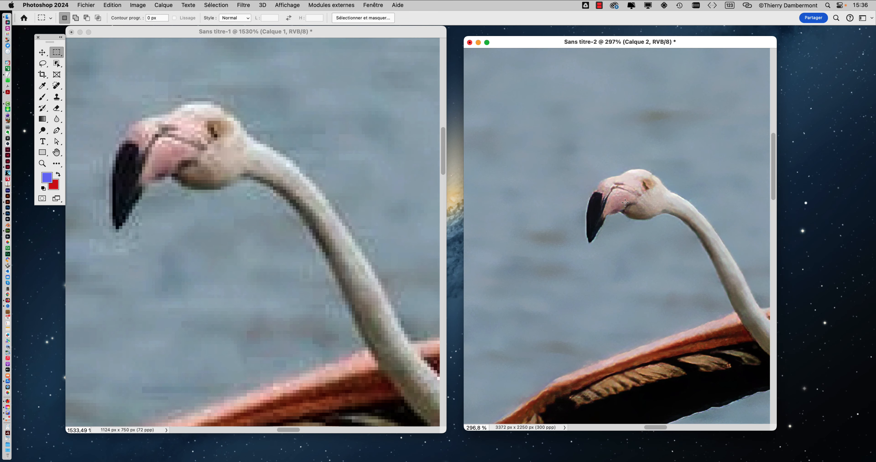
{"action": "scroll", "coordinate": [625, 204], "scroll_direction": "up", "scroll_amount": 3}
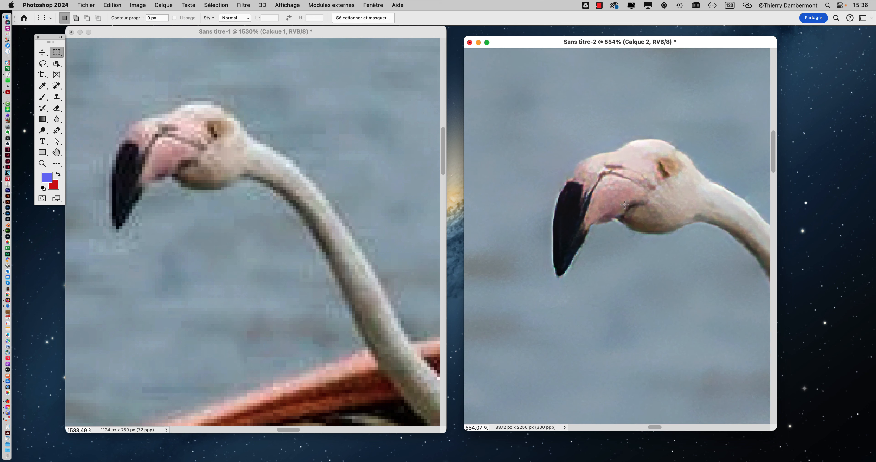
{"action": "scroll", "coordinate": [624, 204], "scroll_direction": "up", "scroll_amount": 3}
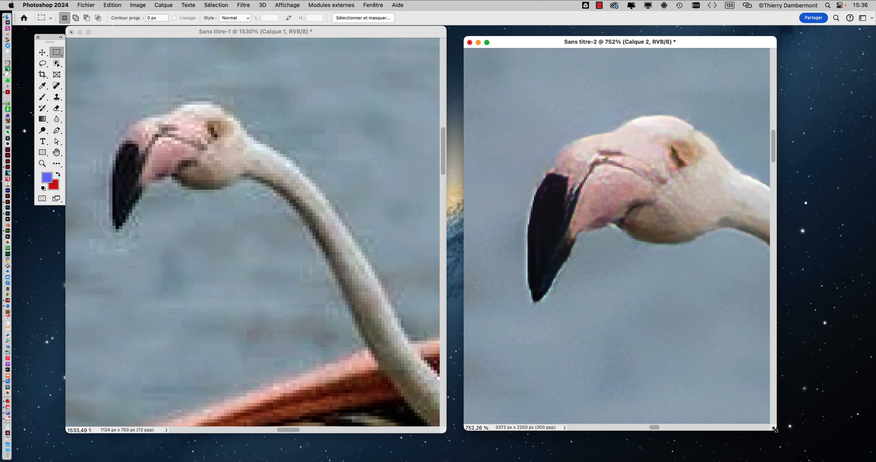
{"action": "left_click_drag", "start_coordinate": [776, 430], "coordinate": [874, 446]}
{"action": "scroll", "coordinate": [186, 138], "scroll_direction": "up", "scroll_amount": 3}
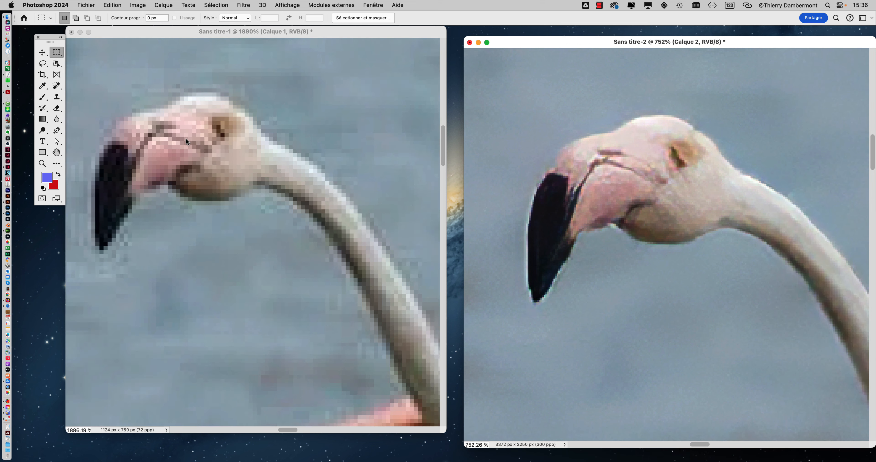
{"action": "left_click", "coordinate": [203, 158]}
{"action": "left_click_drag", "start_coordinate": [221, 178], "coordinate": [283, 195]}
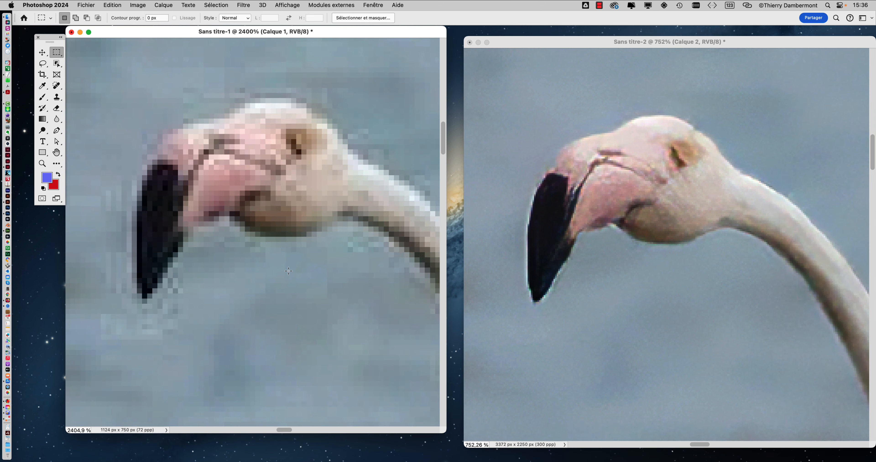
Compare the flamingo's neck curve and body in the enlarged photo and the original at matching magnifications.
{"action": "left_click", "coordinate": [595, 209]}
{"action": "scroll", "coordinate": [595, 209], "scroll_direction": "down", "scroll_amount": 8}
{"action": "scroll", "coordinate": [371, 255], "scroll_direction": "down", "scroll_amount": 6}
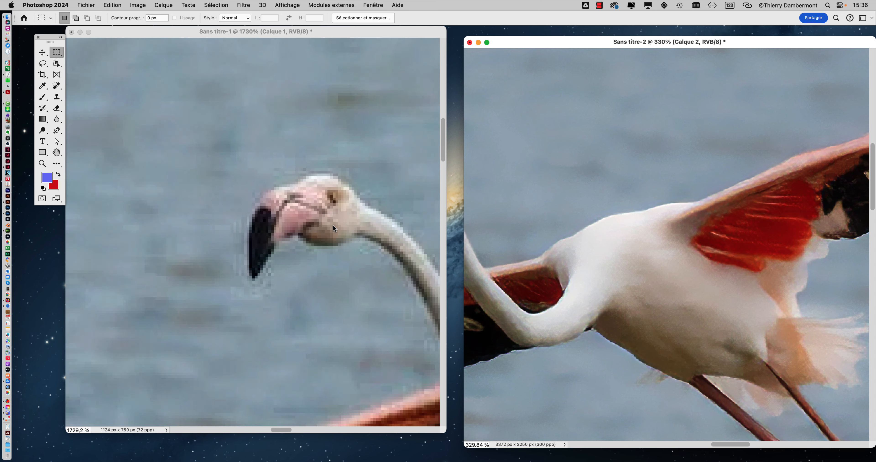
{"action": "left_click", "coordinate": [345, 258]}
{"action": "left_click_drag", "start_coordinate": [376, 275], "coordinate": [218, 159]}
{"action": "left_click_drag", "start_coordinate": [373, 229], "coordinate": [201, 162]}
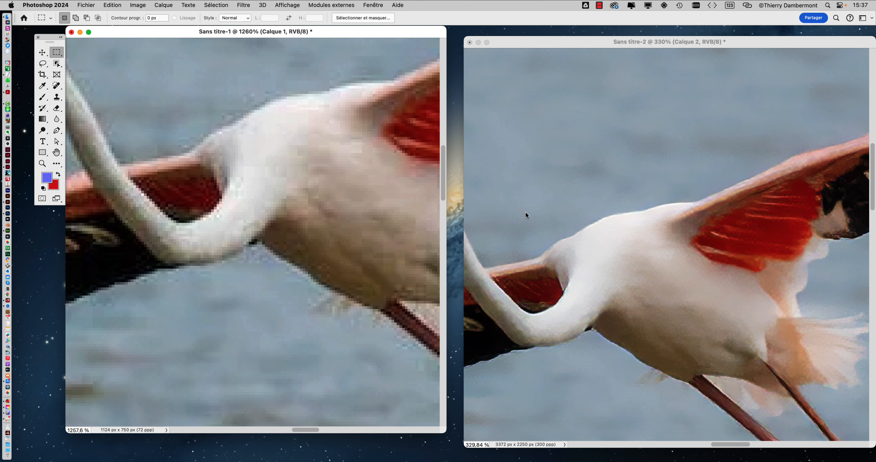
{"action": "left_click", "coordinate": [598, 247]}
{"action": "scroll", "coordinate": [581, 248], "scroll_direction": "down", "scroll_amount": 5}
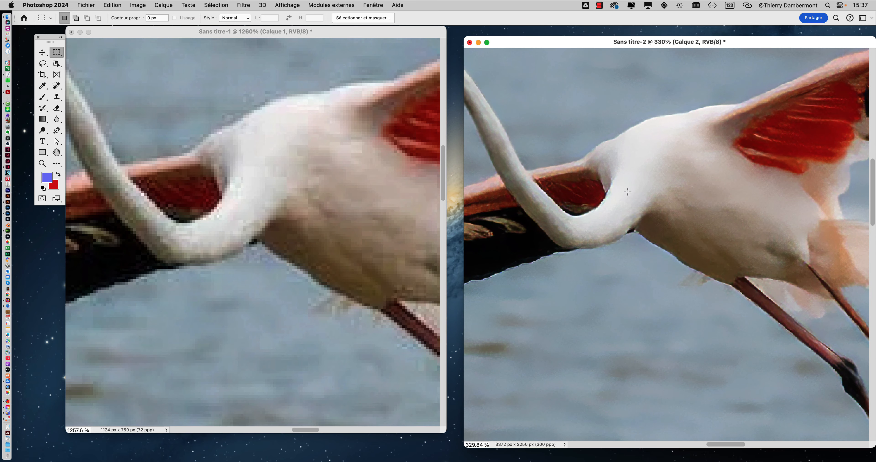
{"action": "scroll", "coordinate": [636, 191], "scroll_direction": "down", "scroll_amount": 5}
{"action": "scroll", "coordinate": [222, 191], "scroll_direction": "down", "scroll_amount": 3}
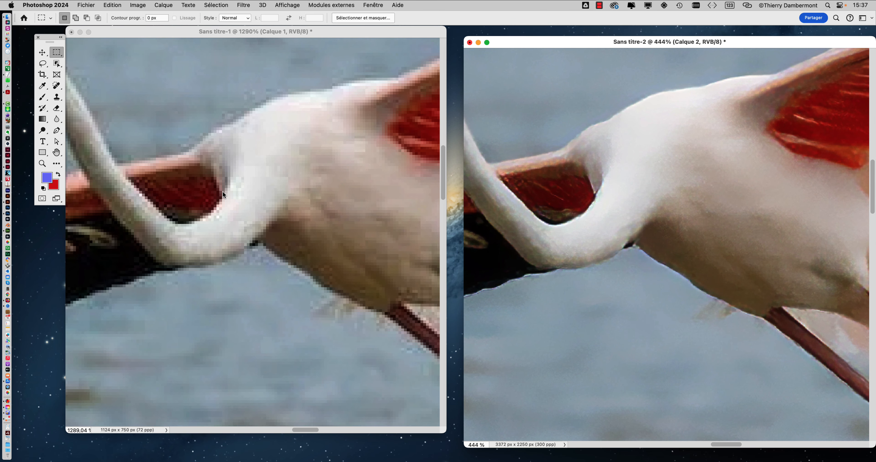
{"action": "left_click", "coordinate": [344, 244]}
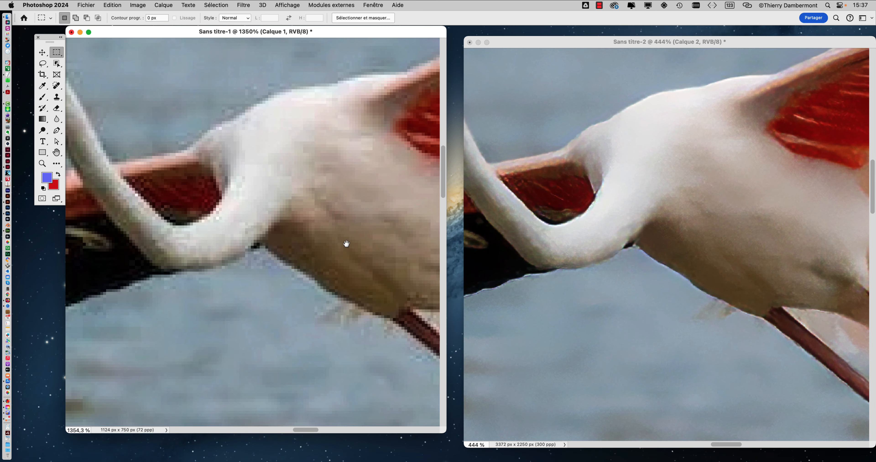
{"action": "left_click_drag", "start_coordinate": [345, 244], "coordinate": [324, 256]}
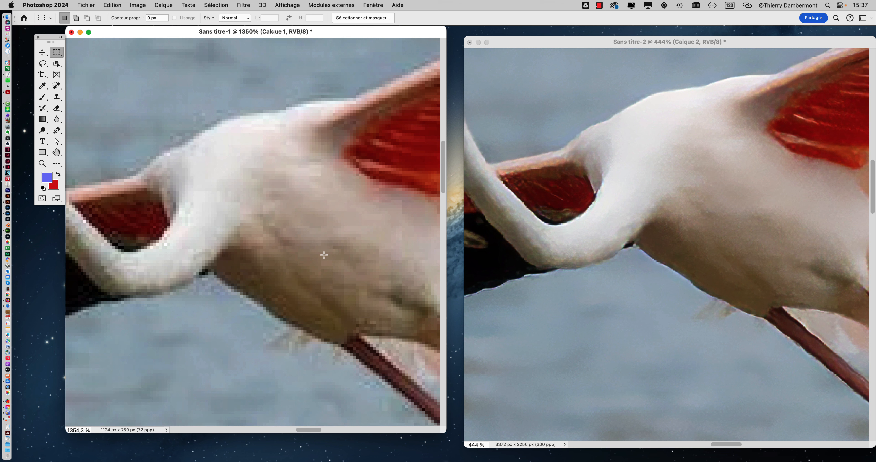
Examine the pixels at the base of the neck in both photos, at about 3820% in the original and 1620% in the enlargement.
{"action": "scroll", "coordinate": [189, 186], "scroll_direction": "up", "scroll_amount": 5}
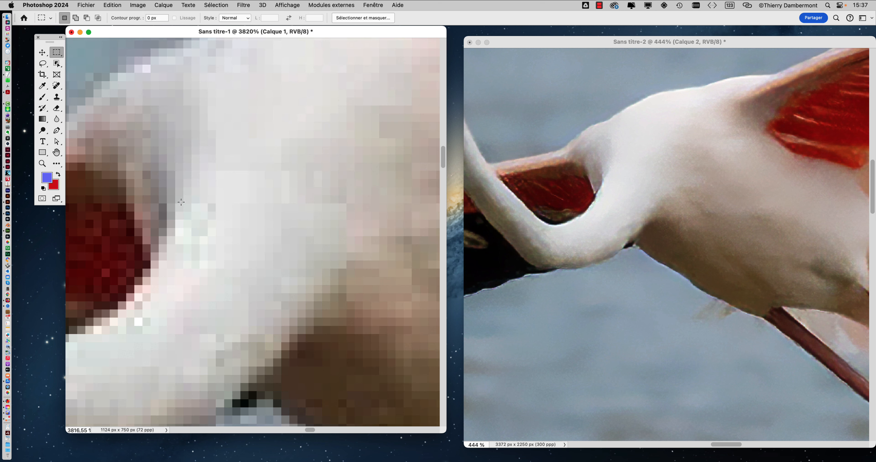
{"action": "scroll", "coordinate": [562, 224], "scroll_direction": "up", "scroll_amount": 6}
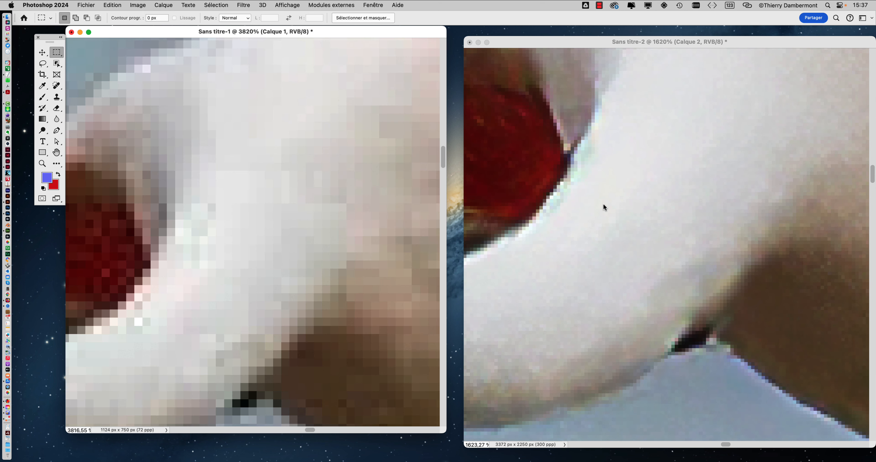
{"action": "left_click", "coordinate": [631, 190]}
{"action": "left_click_drag", "start_coordinate": [631, 191], "coordinate": [634, 262]}
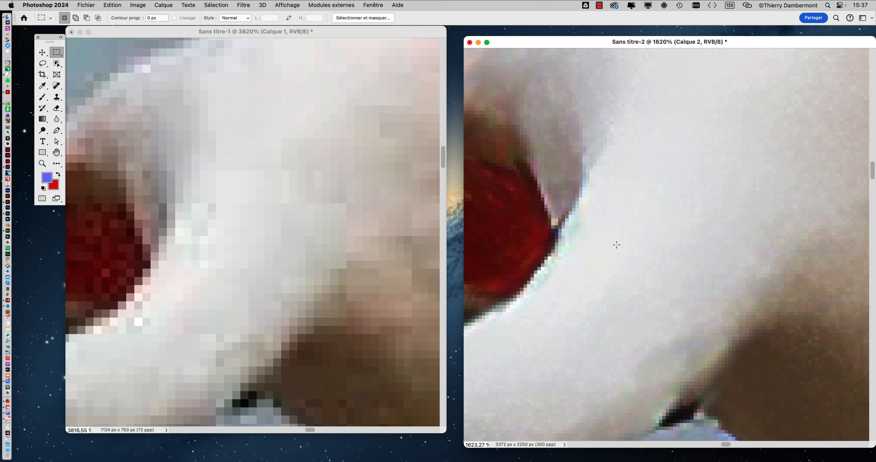
Zoom the original photo back out to about 363% and move its window out of the way.
{"action": "scroll", "coordinate": [222, 203], "scroll_direction": "down", "scroll_amount": 3}
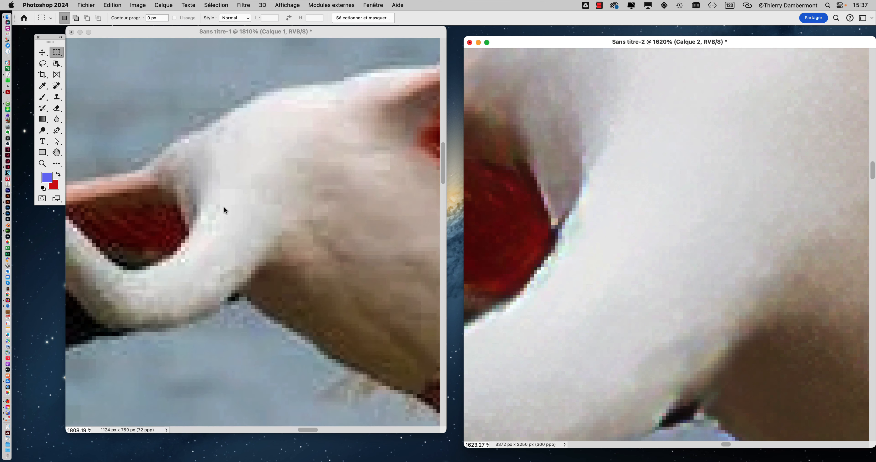
{"action": "scroll", "coordinate": [224, 210], "scroll_direction": "down", "scroll_amount": 6}
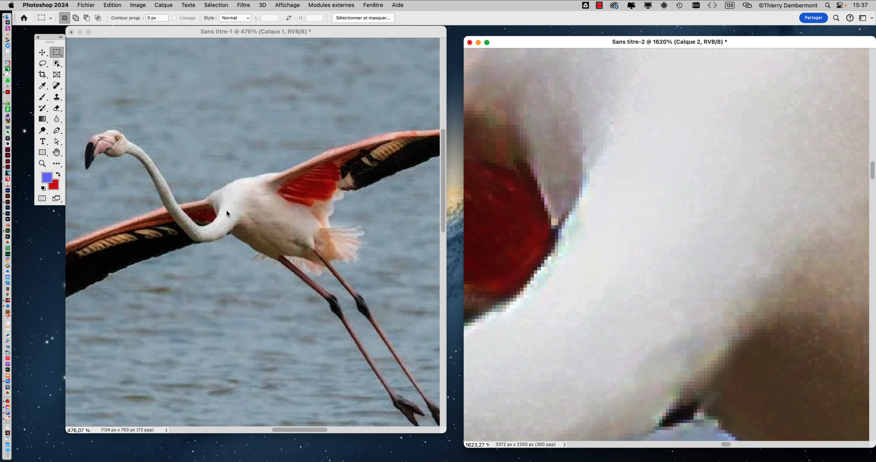
{"action": "scroll", "coordinate": [224, 207], "scroll_direction": "down", "scroll_amount": 1}
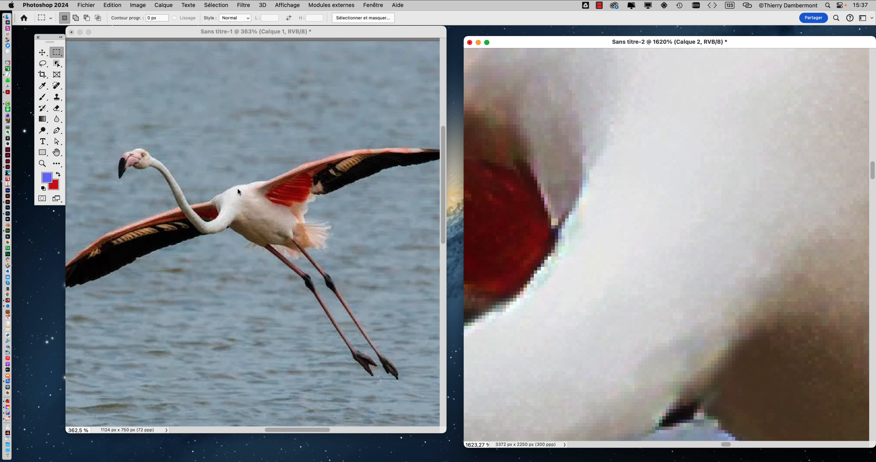
{"action": "left_click", "coordinate": [347, 32]}
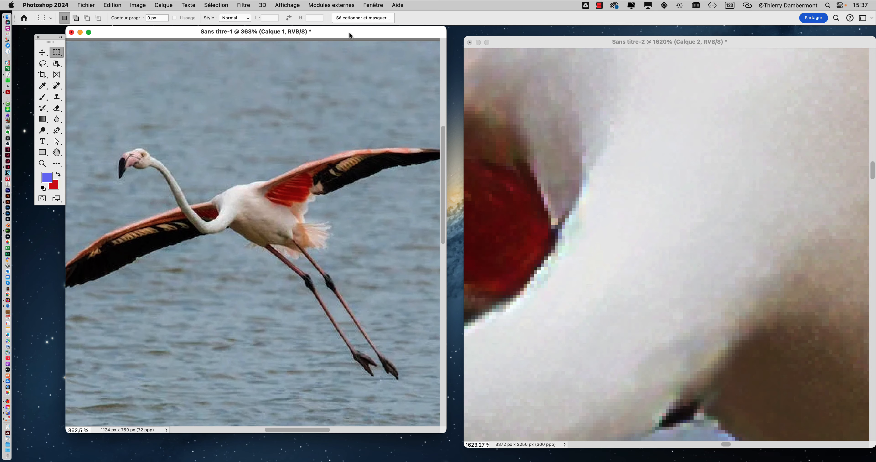
{"action": "left_click_drag", "start_coordinate": [349, 32], "coordinate": [294, 284]}
Reposition and widen the enlarged photo's window and show the whole picture at about 76%.
{"action": "left_click_drag", "start_coordinate": [528, 46], "coordinate": [160, 43]}
{"action": "scroll", "coordinate": [411, 332], "scroll_direction": "down", "scroll_amount": 5}
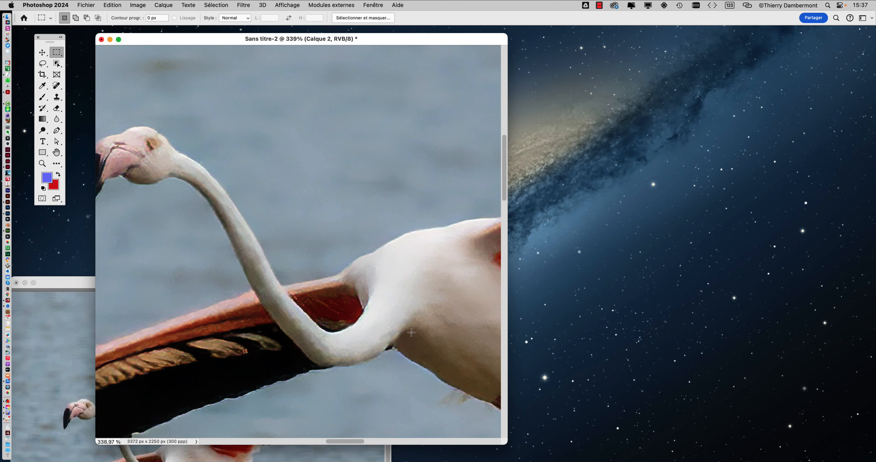
{"action": "scroll", "coordinate": [411, 333], "scroll_direction": "down", "scroll_amount": 4}
{"action": "left_click_drag", "start_coordinate": [508, 444], "coordinate": [822, 439]}
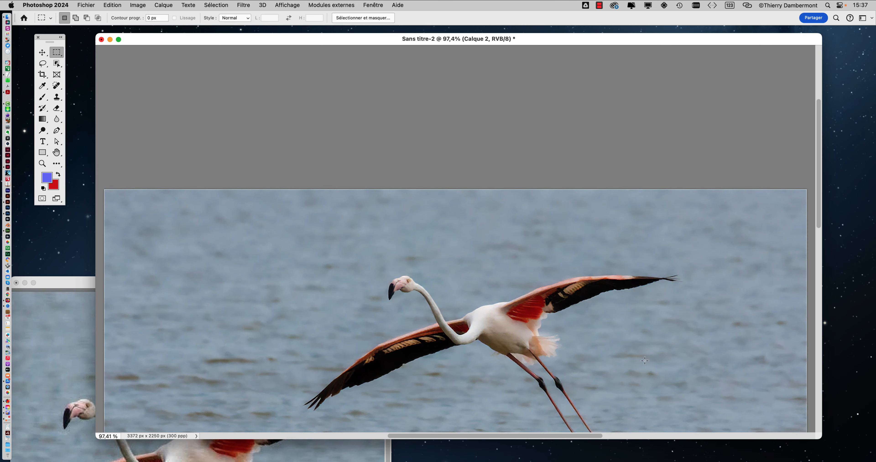
{"action": "left_click_drag", "start_coordinate": [472, 283], "coordinate": [447, 174]}
{"action": "scroll", "coordinate": [448, 174], "scroll_direction": "down", "scroll_amount": 2}
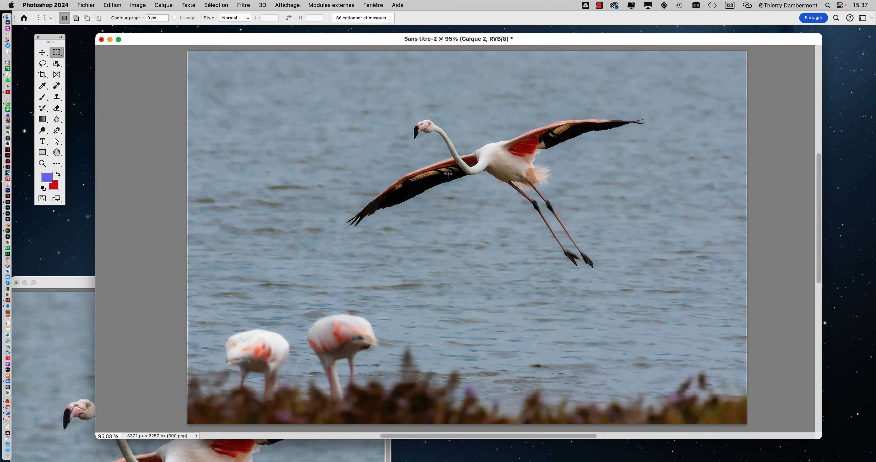
{"action": "scroll", "coordinate": [448, 174], "scroll_direction": "down", "scroll_amount": 2}
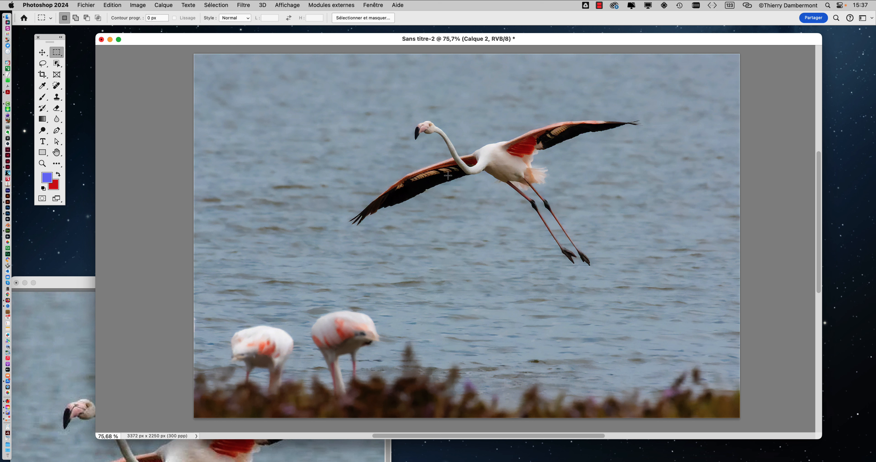
Clear the original photo's window from view and reposition the enlarged photo's window.
{"action": "left_click", "coordinate": [65, 284]}
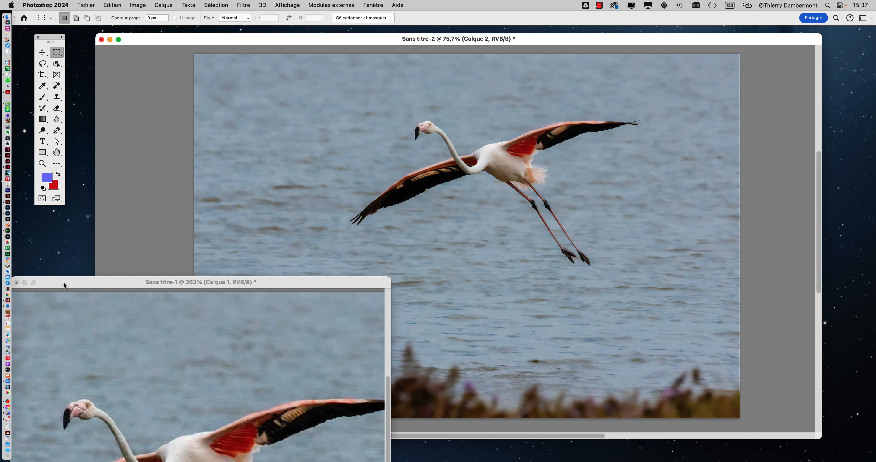
{"action": "left_click_drag", "start_coordinate": [66, 283], "coordinate": [256, 291]}
{"action": "left_click", "coordinate": [229, 290]}
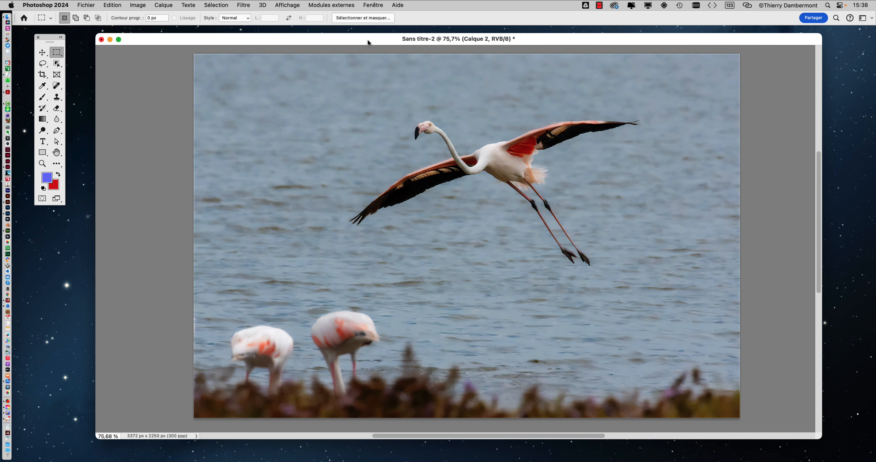
{"action": "left_click_drag", "start_coordinate": [367, 39], "coordinate": [342, 34]}
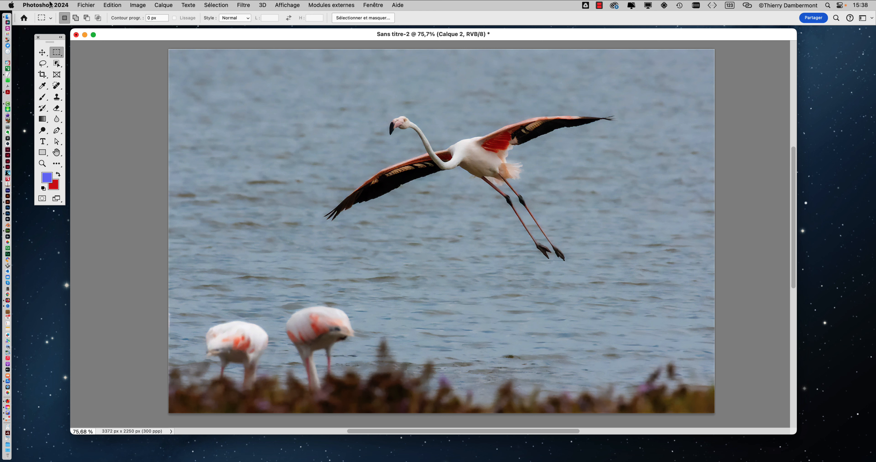
Save the enlarged photo in Photoshop format as "flamingo par IA.psd" in the folder "Dossier brochure 16 pages - 93".
{"action": "left_click", "coordinate": [95, 4]}
{"action": "left_click", "coordinate": [126, 98]}
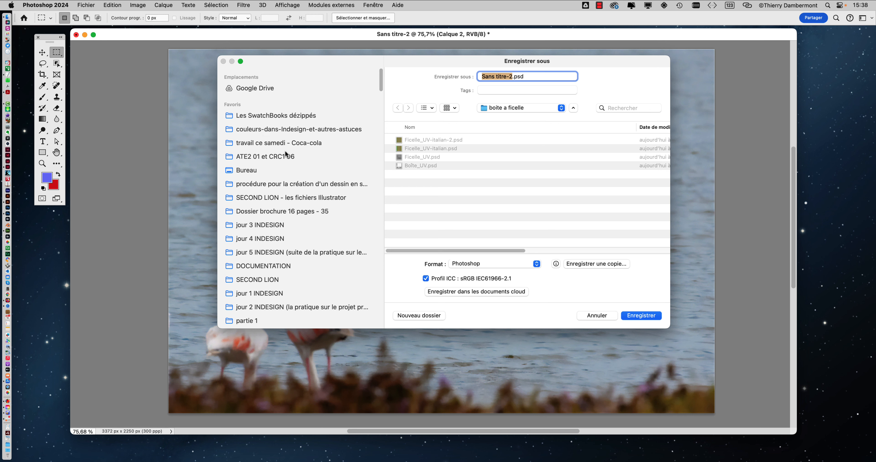
{"action": "left_click", "coordinate": [282, 128]}
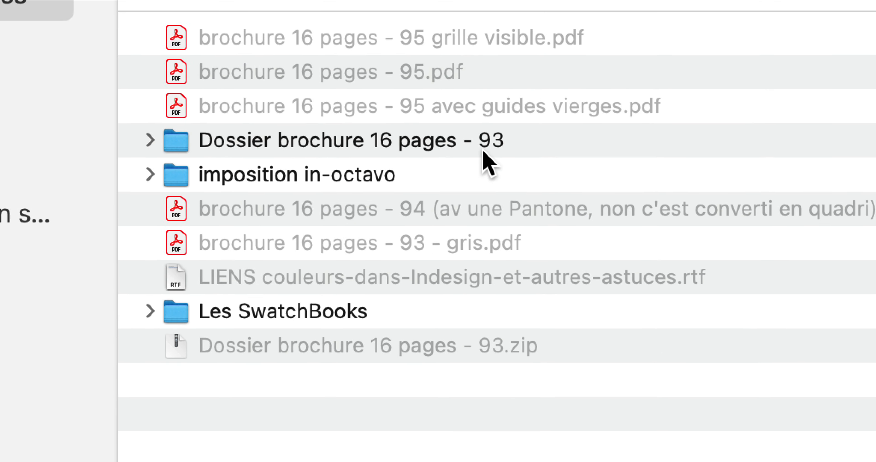
{"action": "left_click", "coordinate": [482, 167]}
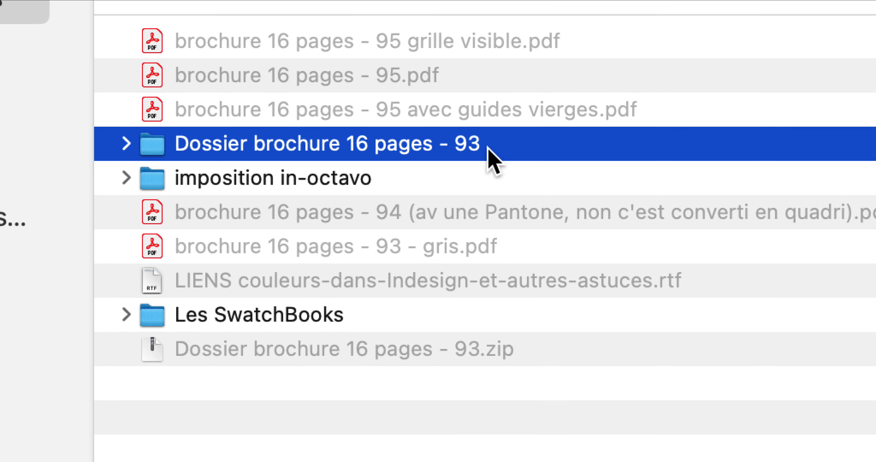
{"action": "double_click", "coordinate": [487, 149]}
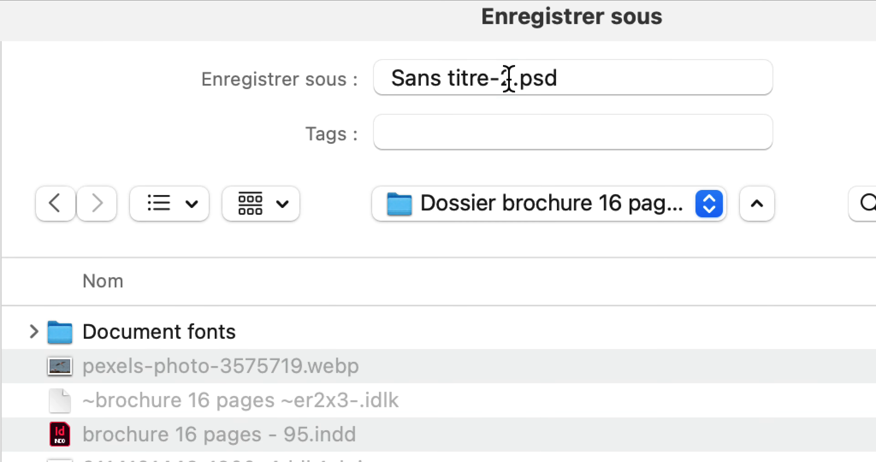
{"action": "left_click", "coordinate": [495, 74]}
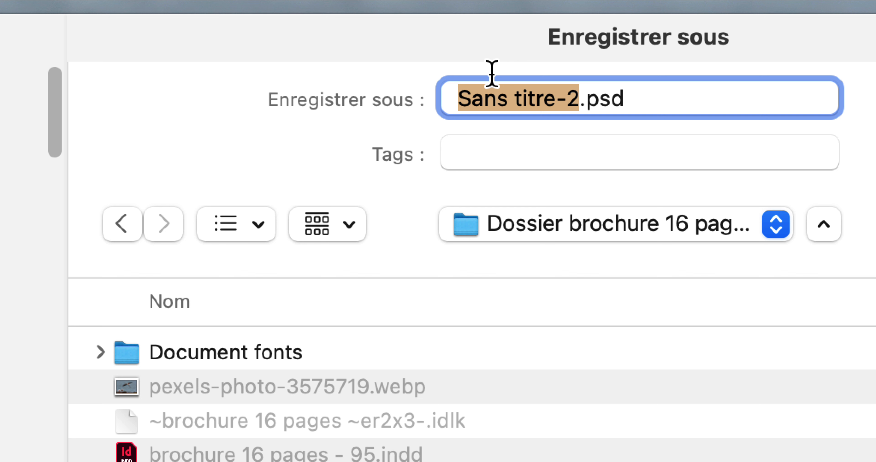
{"action": "type", "text": "flamingo pa"}
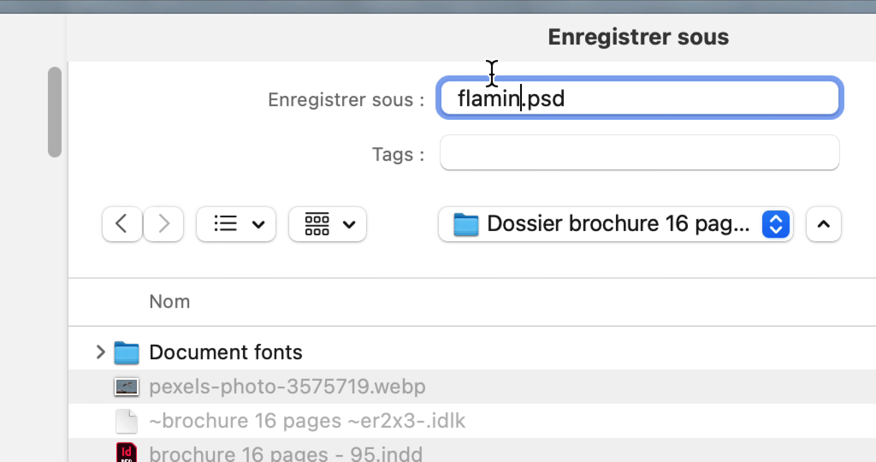
{"action": "type", "text": "r IA"}
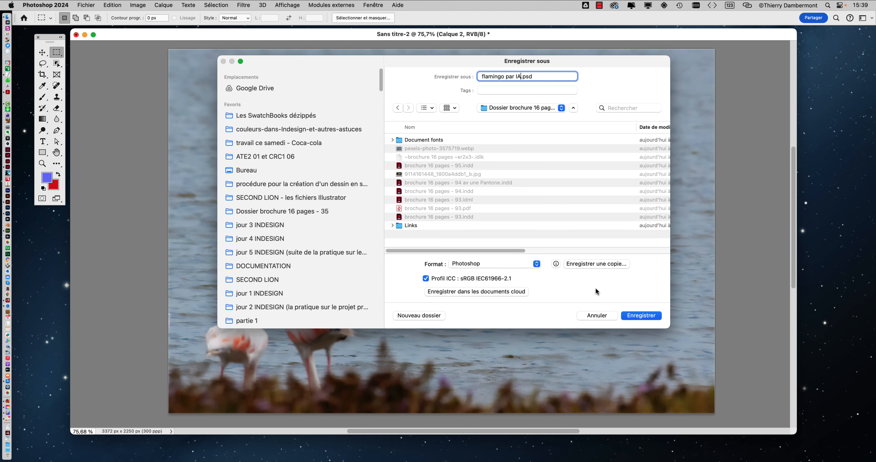
{"action": "left_click", "coordinate": [638, 316]}
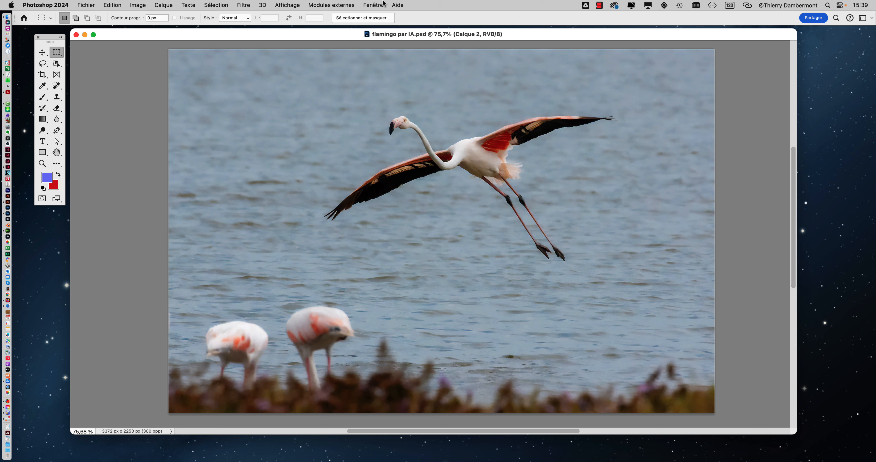
Display the Layers panel (Calques), place it over the photo's edge, and shift the photo's window slightly.
{"action": "left_click", "coordinate": [373, 5]}
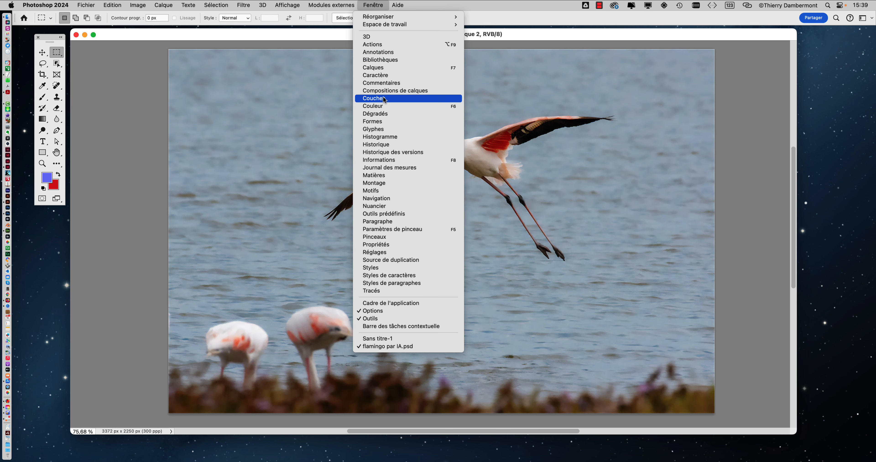
{"action": "left_click", "coordinate": [380, 68]}
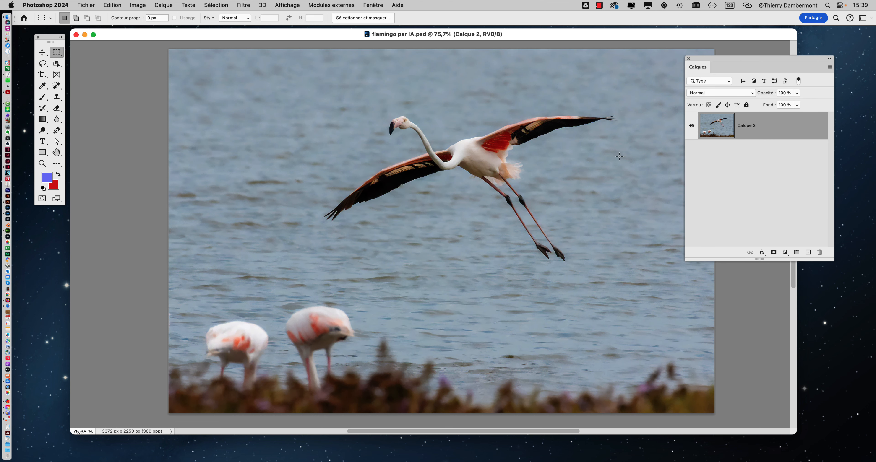
{"action": "left_click_drag", "start_coordinate": [708, 57], "coordinate": [684, 65]}
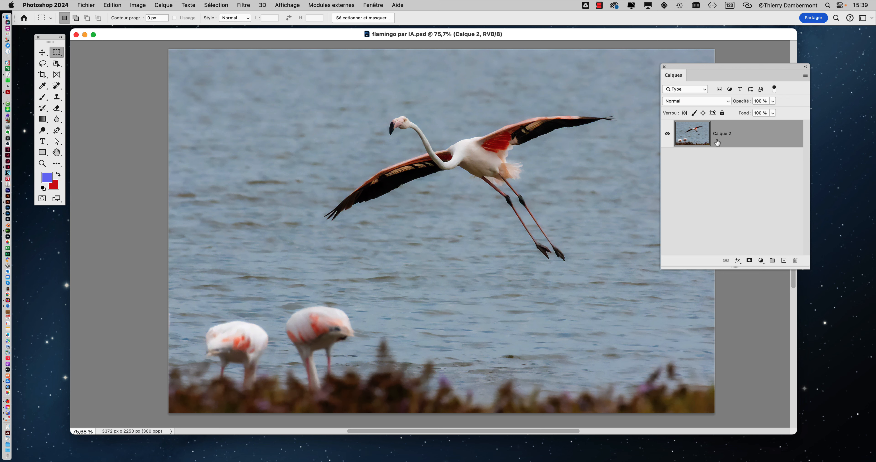
{"action": "mouse_move", "coordinate": [511, 34]}
{"action": "left_mouse_down"}
{"action": "mouse_move", "coordinate": [567, 421]}
{"action": "mouse_move", "coordinate": [528, 37]}
{"action": "left_mouse_up"}
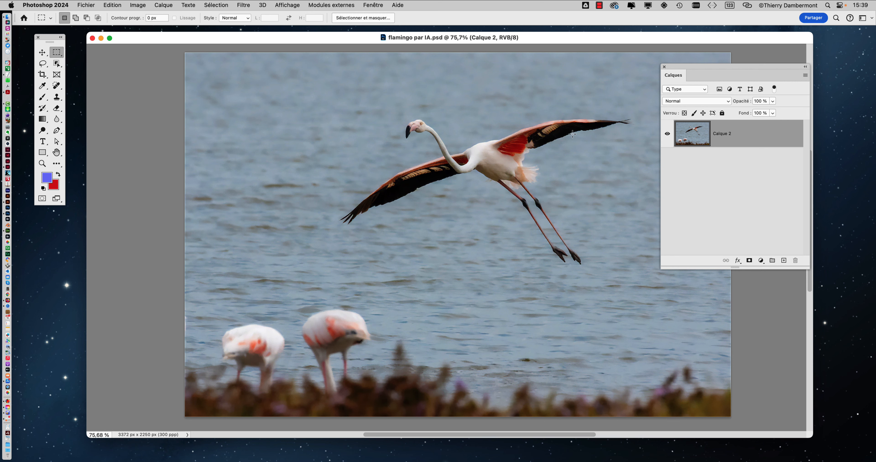
Examine the flying flamingo's body up to about 469%, move the Layers panel aside, and show the whole picture at about 55%.
{"action": "scroll", "coordinate": [487, 154], "scroll_direction": "up", "scroll_amount": 5}
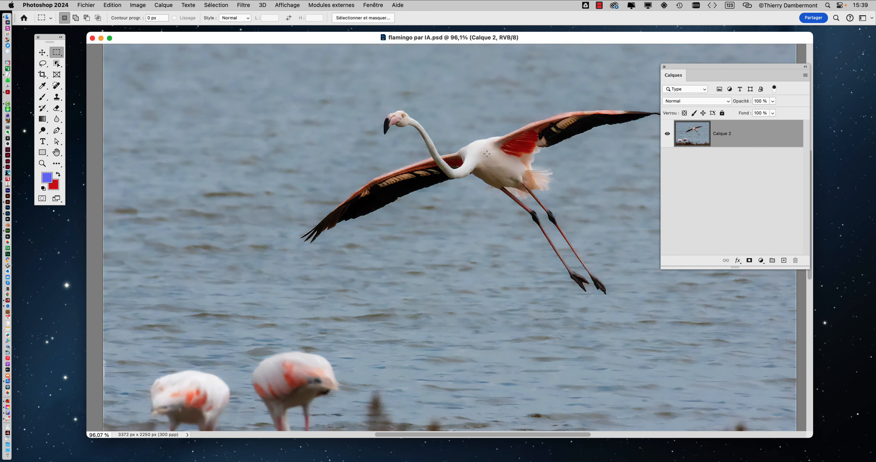
{"action": "scroll", "coordinate": [487, 154], "scroll_direction": "up", "scroll_amount": 3}
{"action": "scroll", "coordinate": [487, 154], "scroll_direction": "up", "scroll_amount": 12}
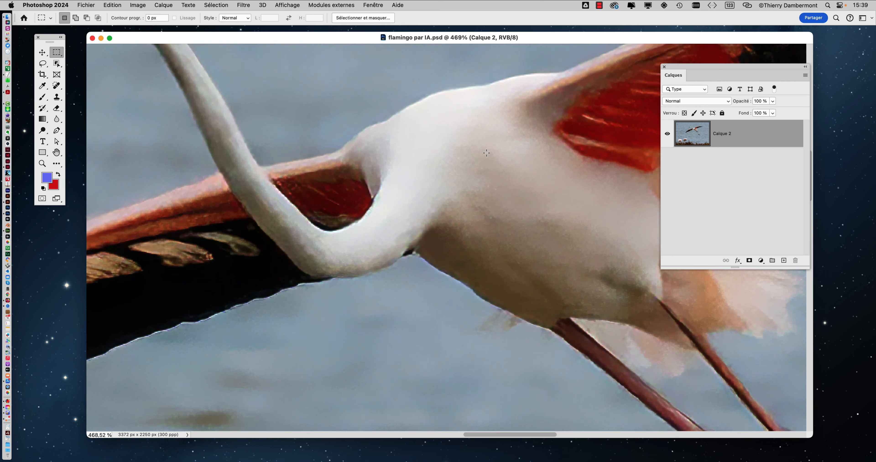
{"action": "scroll", "coordinate": [486, 154], "scroll_direction": "down", "scroll_amount": 10}
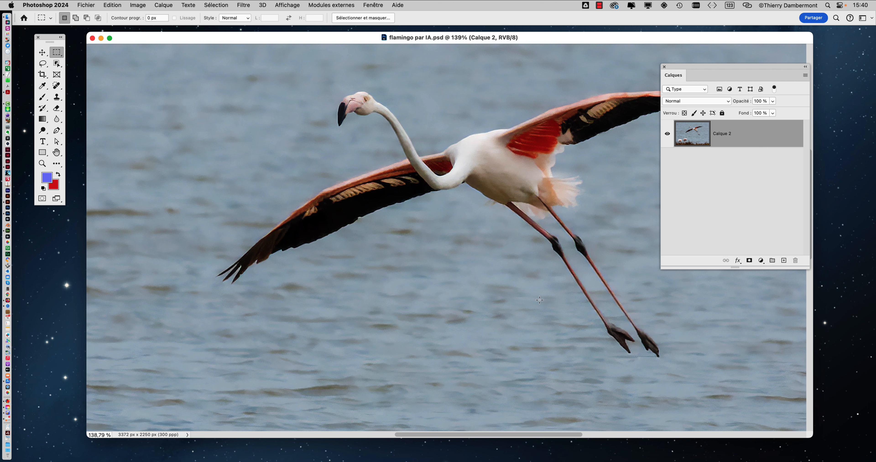
{"action": "left_click_drag", "start_coordinate": [472, 240], "coordinate": [392, 248]}
{"action": "left_click_drag", "start_coordinate": [680, 72], "coordinate": [720, 68]}
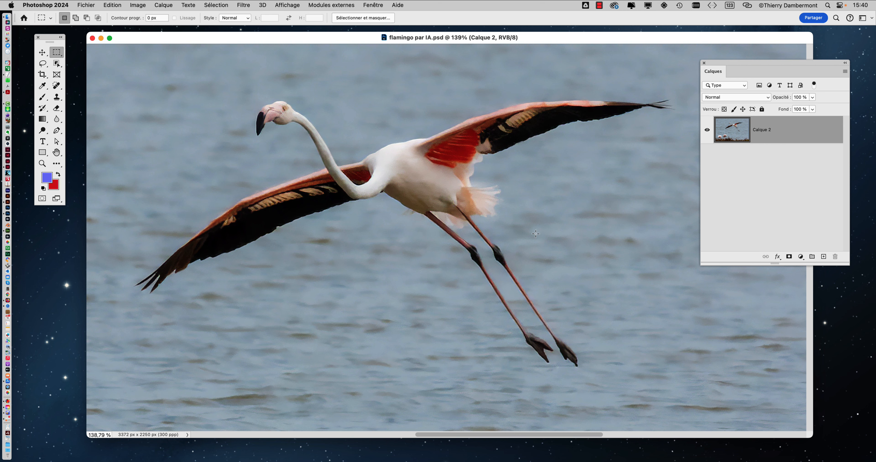
{"action": "left_click_drag", "start_coordinate": [461, 193], "coordinate": [324, 165]}
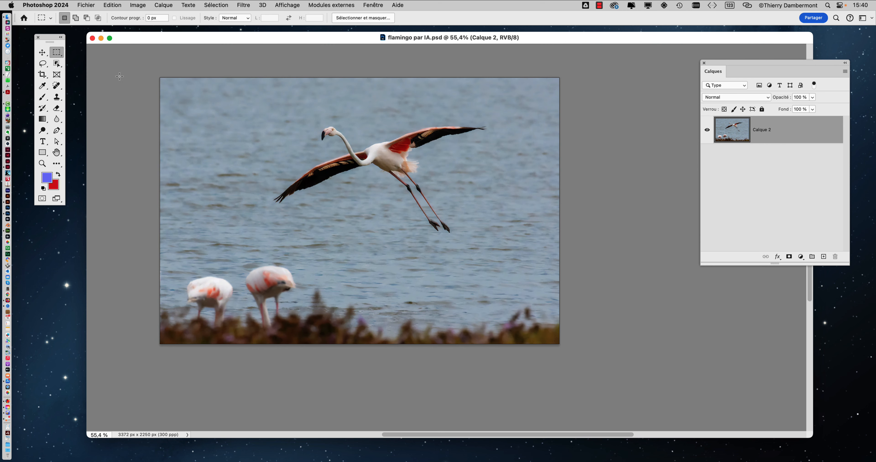
Choose the Object Selection tool (Outil de sélection d'objet) from its group of selection tools.
{"action": "left_click", "coordinate": [56, 63]}
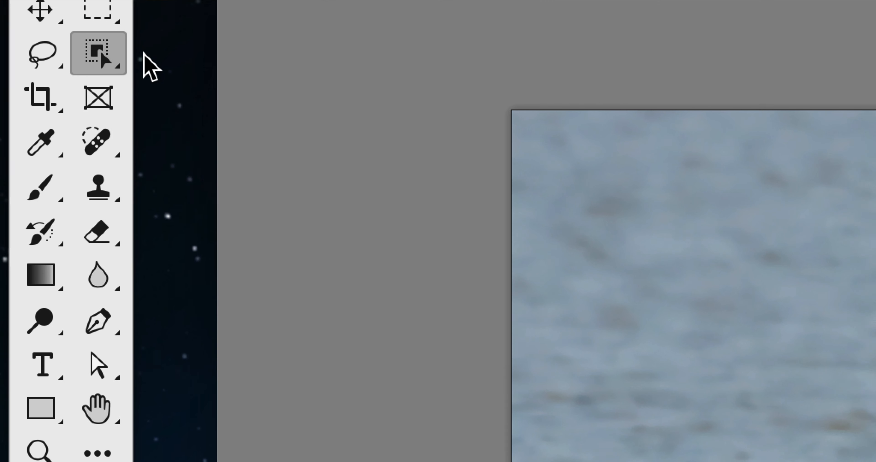
{"action": "left_click", "coordinate": [108, 60]}
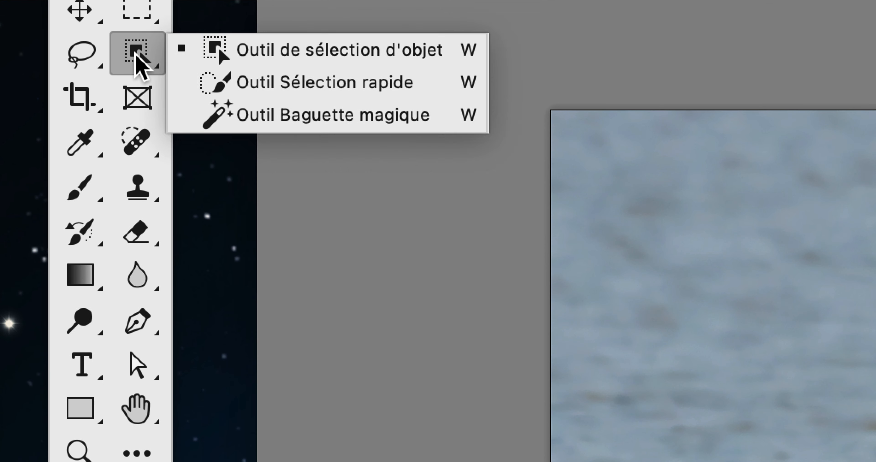
{"action": "left_click", "coordinate": [54, 60]}
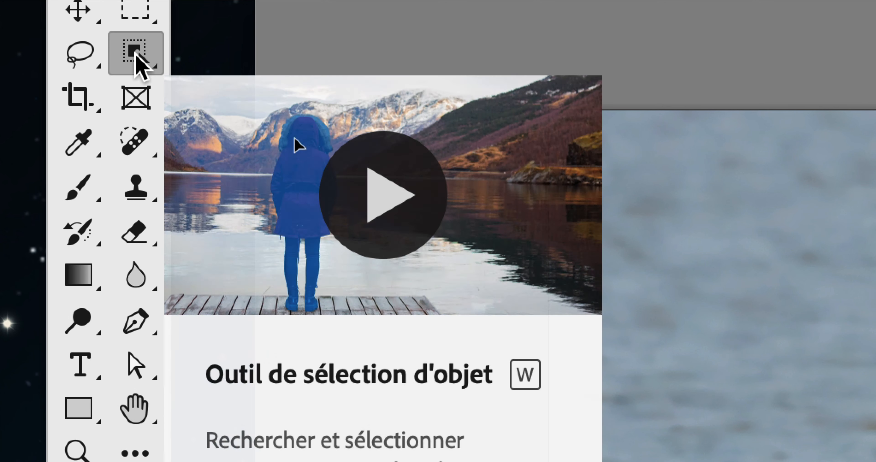
{"action": "right_click", "coordinate": [136, 53]}
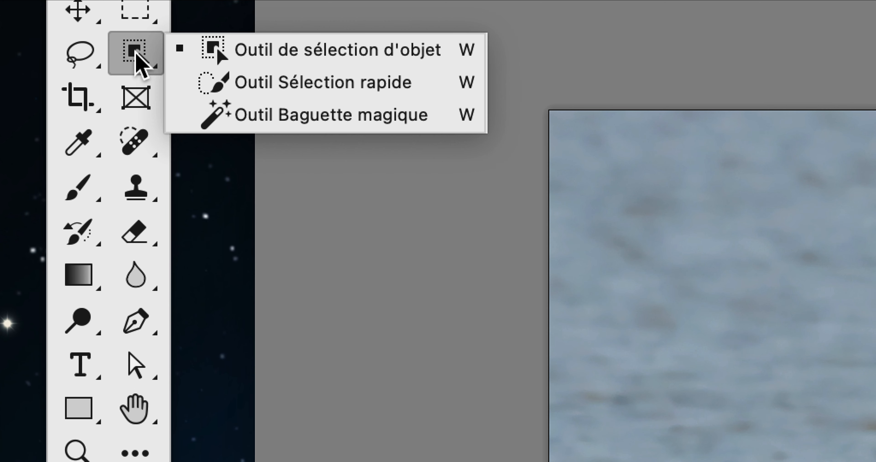
{"action": "left_click", "coordinate": [136, 52]}
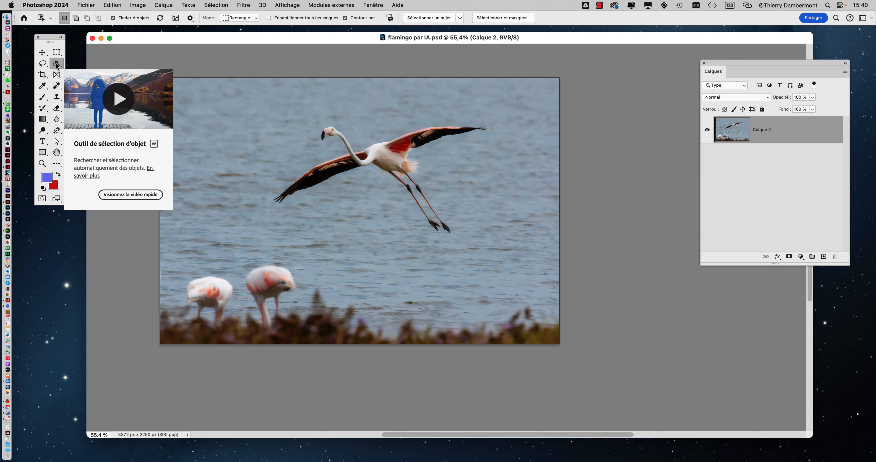
Hide the tool options bar and display it again.
{"action": "left_click", "coordinate": [366, 3]}
{"action": "left_click", "coordinate": [381, 311]}
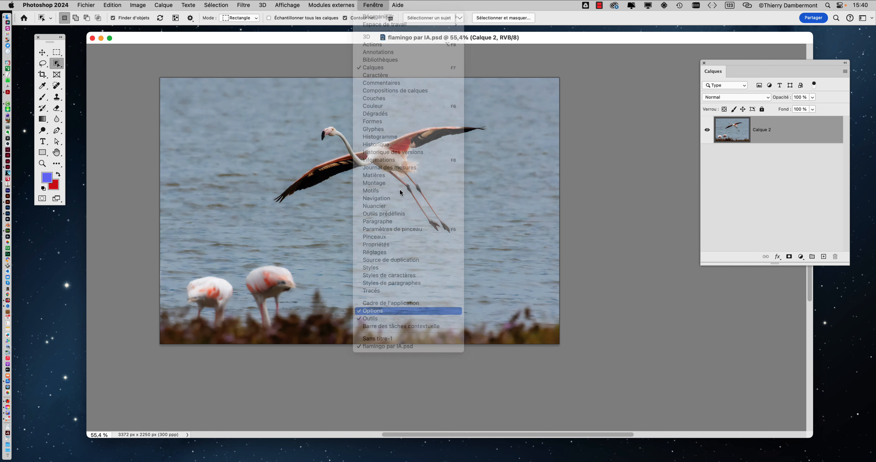
{"action": "left_click", "coordinate": [380, 5]}
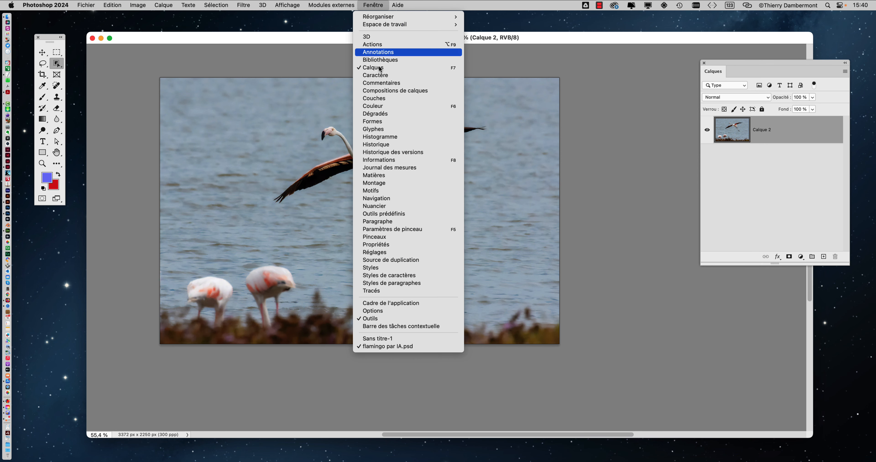
{"action": "left_click", "coordinate": [397, 313]}
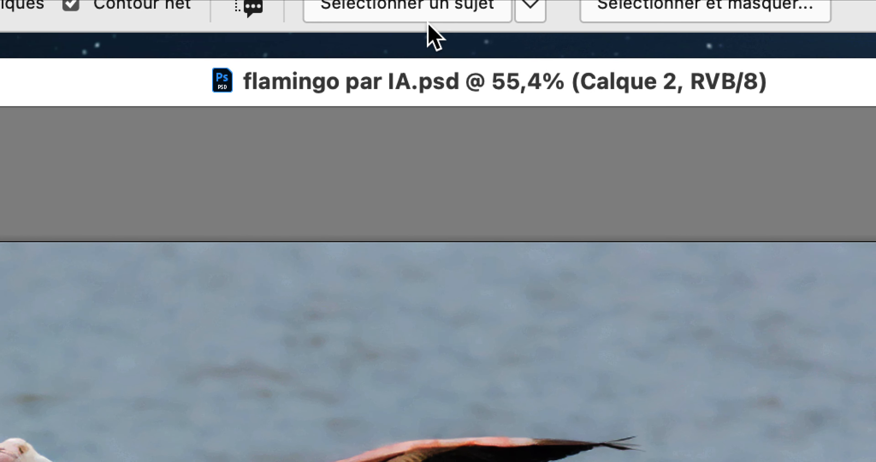
Check the device and cloud options for subject selection, and select the flying flamingo as a detected object.
{"action": "left_click", "coordinate": [449, 22]}
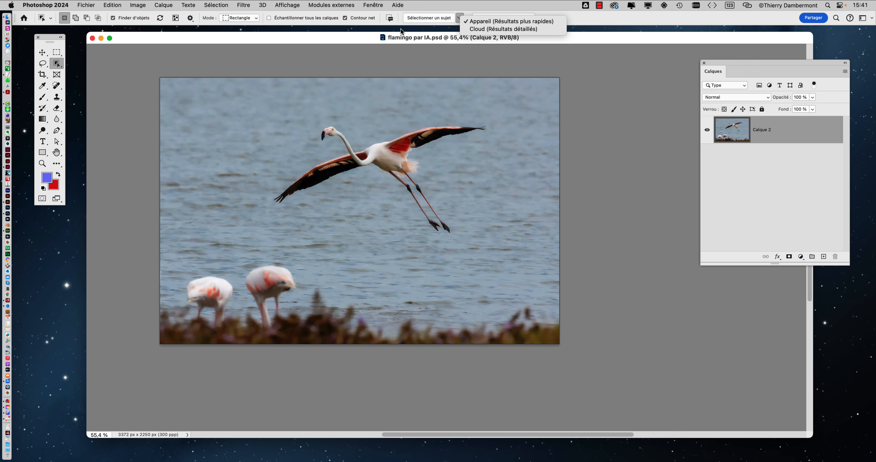
{"action": "left_click", "coordinate": [308, 55]}
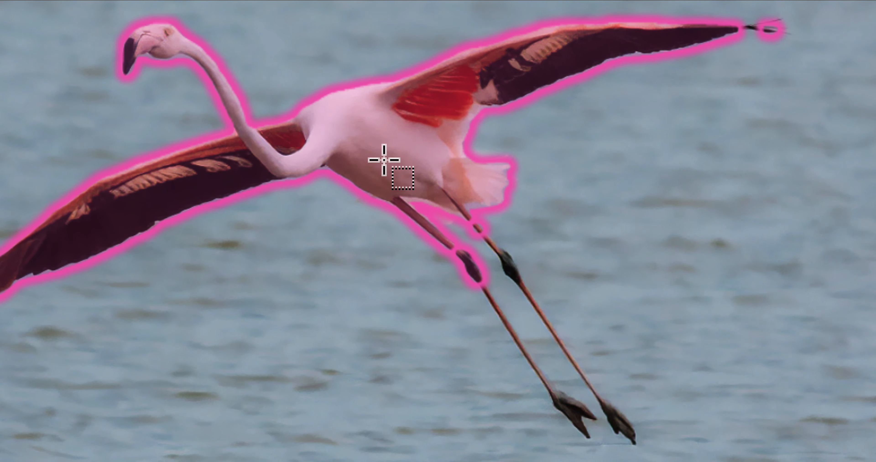
{"action": "left_click", "coordinate": [384, 160]}
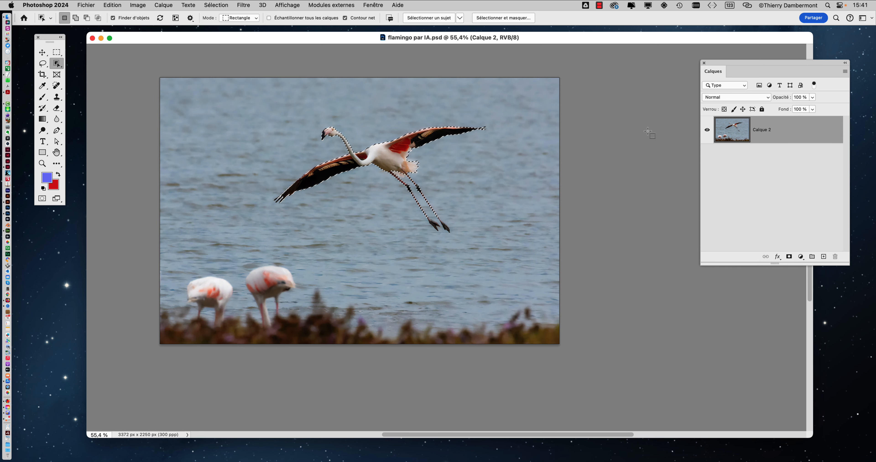
Show the selection around the flamingo's feet in Quick Mask mode at about 318%.
{"action": "scroll", "coordinate": [438, 228], "scroll_direction": "up", "scroll_amount": 10}
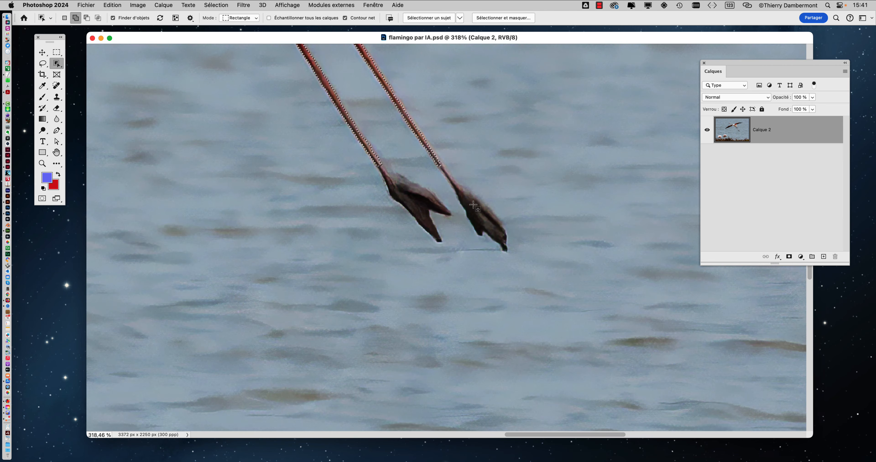
{"action": "key", "text": "shift"}
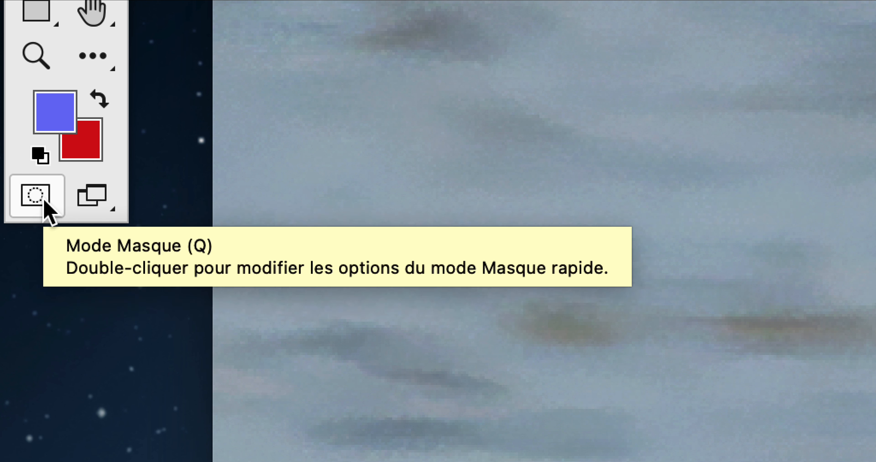
{"action": "left_click", "coordinate": [44, 200]}
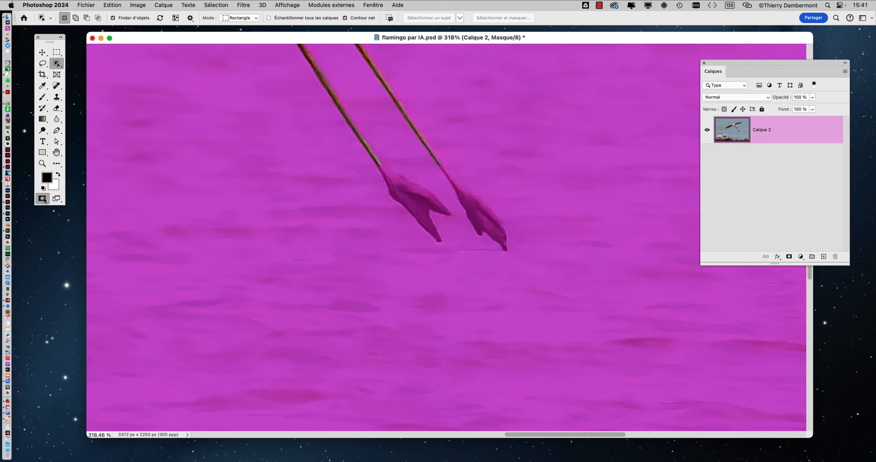
Add the flamingo's left-hand foot to the selection by painting it white with a small Brush in the quick mask.
{"action": "left_click", "coordinate": [44, 97]}
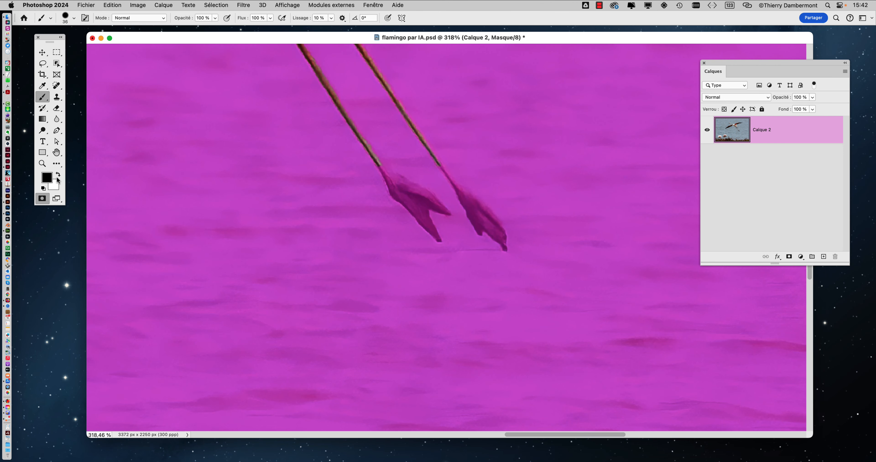
{"action": "left_click_drag", "start_coordinate": [255, 221], "coordinate": [240, 221]}
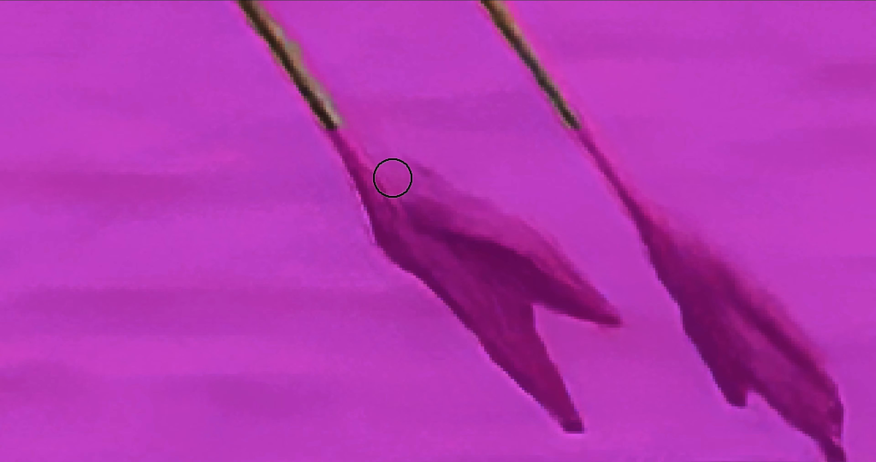
{"action": "left_click_drag", "start_coordinate": [408, 179], "coordinate": [398, 179]}
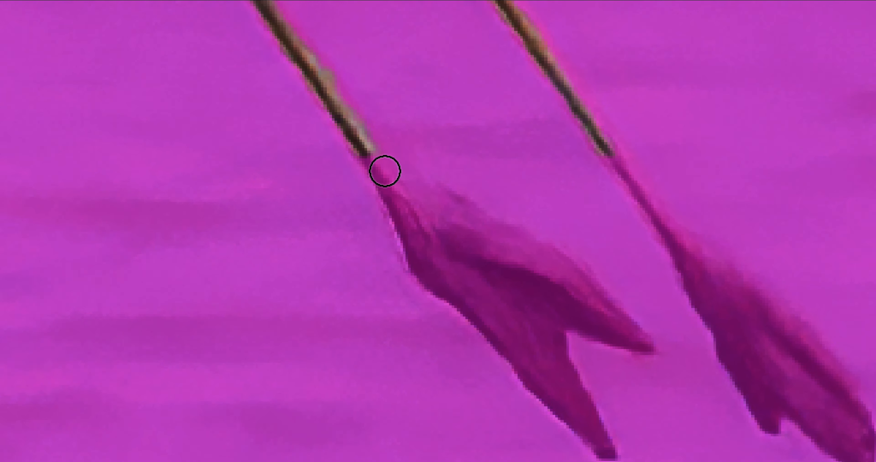
{"action": "left_click_drag", "start_coordinate": [340, 152], "coordinate": [327, 151]}
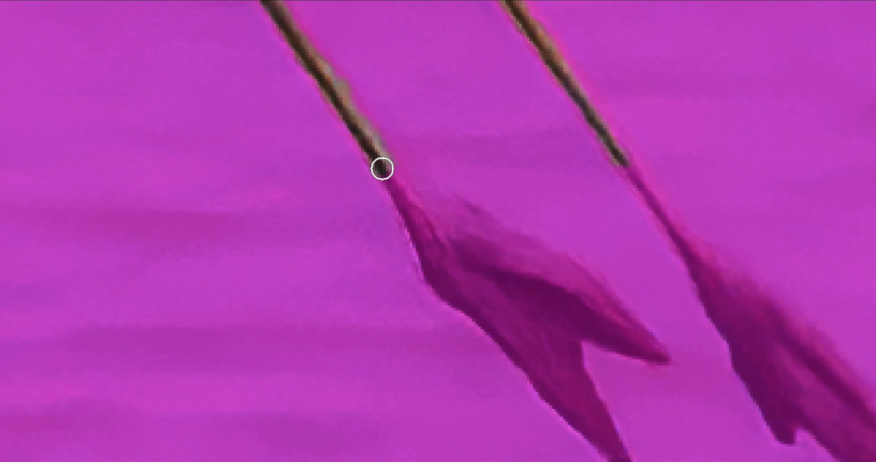
{"action": "mouse_move", "coordinate": [389, 175]}
{"action": "left_mouse_down"}
{"action": "mouse_move", "coordinate": [414, 197]}
{"action": "mouse_move", "coordinate": [451, 296]}
{"action": "left_mouse_up"}
{"action": "mouse_move", "coordinate": [394, 193]}
{"action": "left_mouse_down"}
{"action": "mouse_move", "coordinate": [567, 364]}
{"action": "mouse_move", "coordinate": [524, 269]}
{"action": "left_mouse_up"}
{"action": "mouse_move", "coordinate": [420, 208]}
{"action": "left_mouse_down"}
{"action": "mouse_move", "coordinate": [434, 204]}
{"action": "mouse_move", "coordinate": [404, 181]}
{"action": "mouse_move", "coordinate": [341, 157]}
{"action": "mouse_move", "coordinate": [351, 181]}
{"action": "mouse_move", "coordinate": [365, 173]}
{"action": "mouse_move", "coordinate": [405, 186]}
{"action": "mouse_move", "coordinate": [422, 198]}
{"action": "mouse_move", "coordinate": [415, 206]}
{"action": "mouse_move", "coordinate": [401, 190]}
{"action": "mouse_move", "coordinate": [413, 202]}
{"action": "left_mouse_up"}
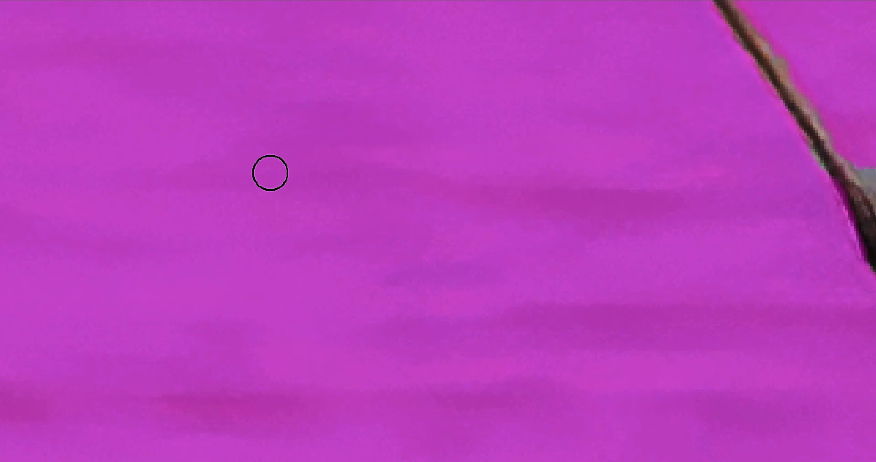
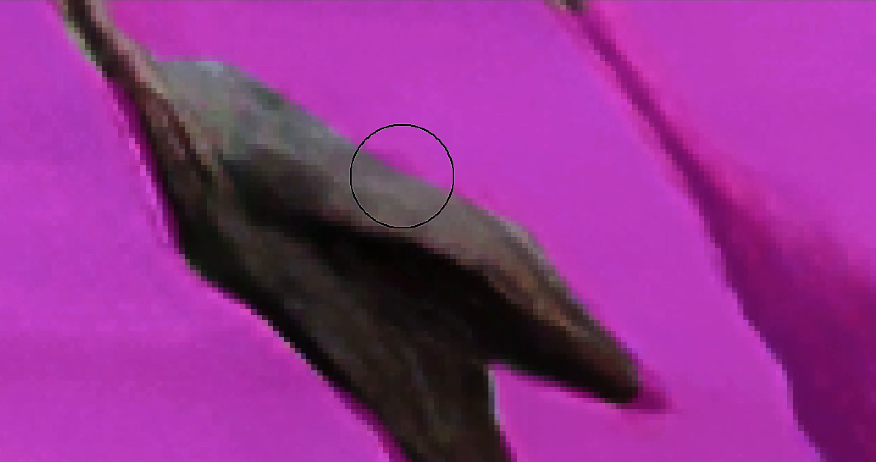
{"action": "mouse_move", "coordinate": [401, 176]}
{"action": "left_mouse_down"}
{"action": "mouse_move", "coordinate": [401, 156]}
{"action": "mouse_move", "coordinate": [407, 191]}
{"action": "mouse_move", "coordinate": [391, 193]}
{"action": "mouse_move", "coordinate": [387, 180]}
{"action": "left_mouse_up"}
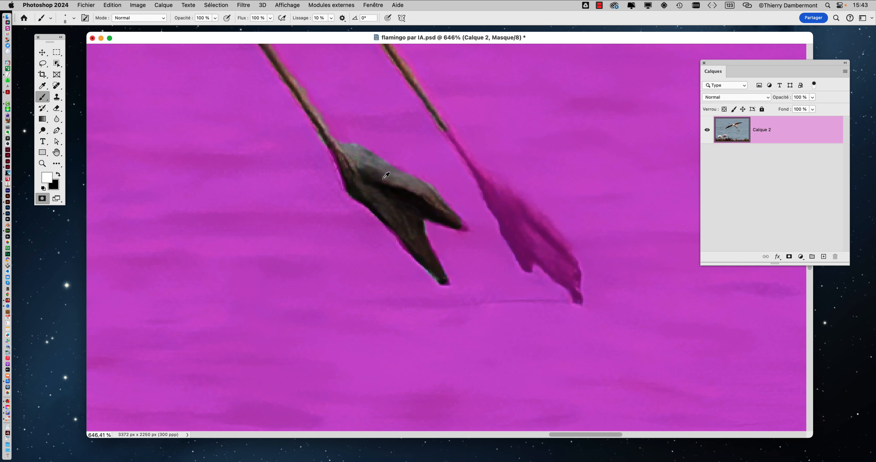
Paint the end of the other leg and its whole foot white in the quick mask with a finer brush.
{"action": "scroll", "coordinate": [455, 176], "scroll_direction": "up", "scroll_amount": 3}
{"action": "left_click_drag", "start_coordinate": [452, 182], "coordinate": [446, 182]}
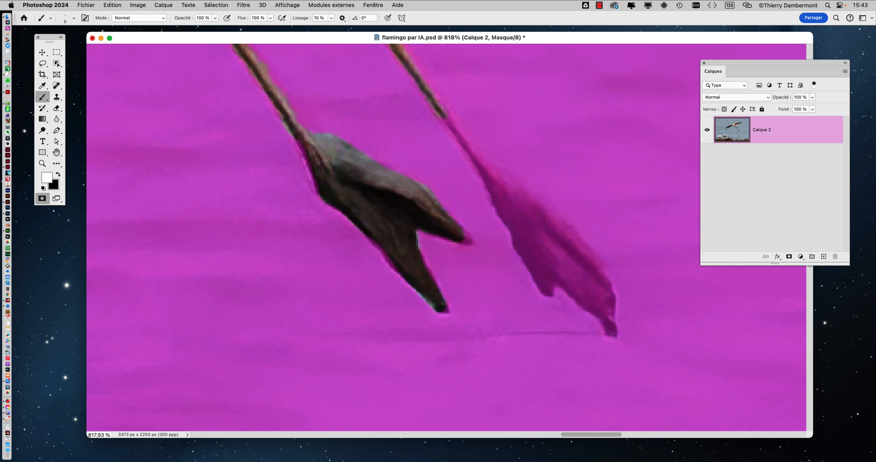
{"action": "left_click_drag", "start_coordinate": [455, 125], "coordinate": [457, 125]}
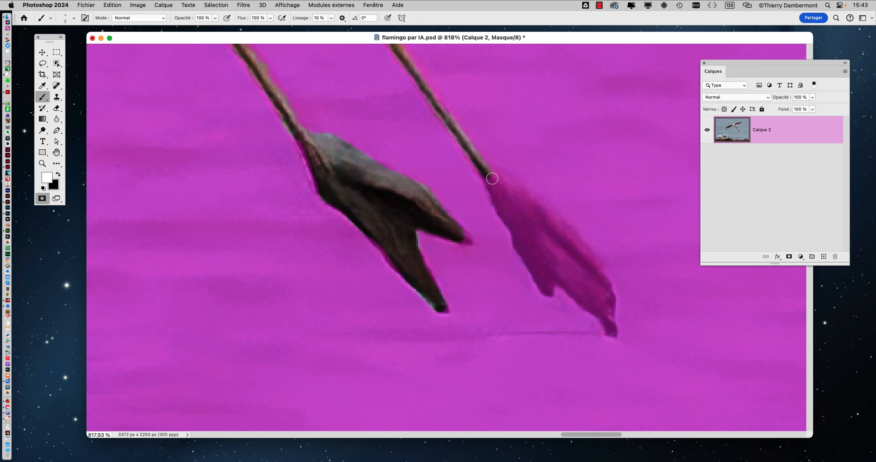
{"action": "left_click", "coordinate": [579, 243], "text": "shift"}
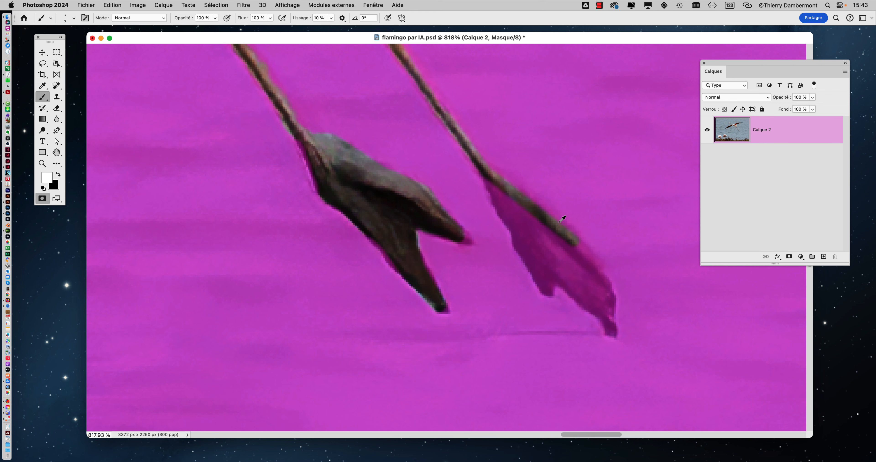
{"action": "scroll", "coordinate": [560, 223], "scroll_direction": "up", "scroll_amount": 5}
{"action": "scroll", "coordinate": [520, 219], "scroll_direction": "down", "scroll_amount": 2}
{"action": "left_click_drag", "start_coordinate": [506, 239], "coordinate": [516, 242]}
{"action": "mouse_move", "coordinate": [434, 142]}
{"action": "left_mouse_down"}
{"action": "mouse_move", "coordinate": [534, 218]}
{"action": "mouse_move", "coordinate": [629, 331]}
{"action": "left_mouse_up"}
{"action": "left_click_drag", "start_coordinate": [540, 266], "coordinate": [470, 152]}
{"action": "mouse_move", "coordinate": [542, 231]}
{"action": "left_mouse_down"}
{"action": "mouse_move", "coordinate": [574, 261]}
{"action": "mouse_move", "coordinate": [575, 289]}
{"action": "mouse_move", "coordinate": [480, 208]}
{"action": "mouse_move", "coordinate": [461, 209]}
{"action": "mouse_move", "coordinate": [459, 239]}
{"action": "mouse_move", "coordinate": [364, 66]}
{"action": "left_mouse_up"}
{"action": "left_click_drag", "start_coordinate": [423, 132], "coordinate": [445, 199]}
{"action": "mouse_move", "coordinate": [383, 116]}
{"action": "left_mouse_down"}
{"action": "mouse_move", "coordinate": [373, 97]}
{"action": "mouse_move", "coordinate": [457, 220]}
{"action": "mouse_move", "coordinate": [499, 252]}
{"action": "mouse_move", "coordinate": [507, 232]}
{"action": "mouse_move", "coordinate": [506, 257]}
{"action": "mouse_move", "coordinate": [591, 345]}
{"action": "left_mouse_up"}
{"action": "left_click_drag", "start_coordinate": [573, 317], "coordinate": [550, 321]}
{"action": "left_click_drag", "start_coordinate": [595, 374], "coordinate": [608, 395]}
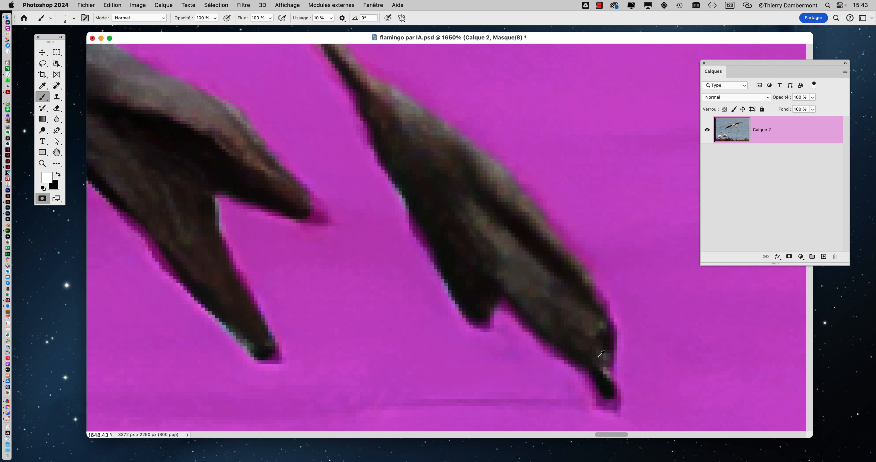
Touch up the toe tips of both feet in the quick mask with small white brush strokes.
{"action": "scroll", "coordinate": [517, 287], "scroll_direction": "down", "scroll_amount": 3}
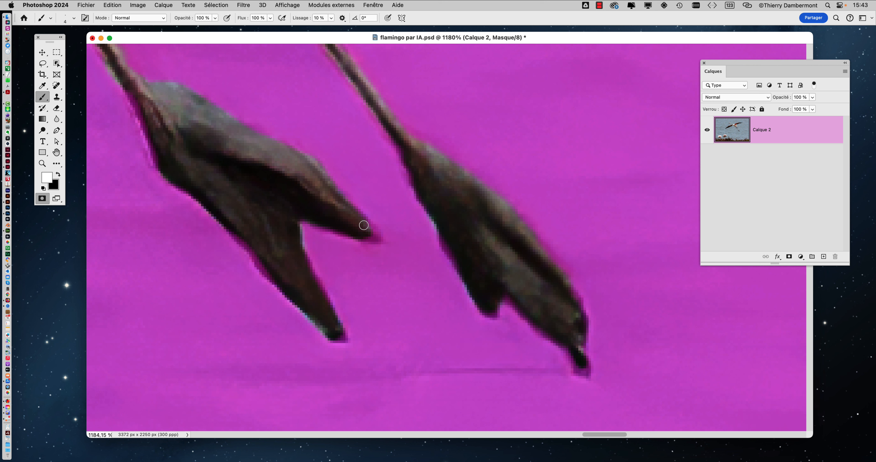
{"action": "left_click_drag", "start_coordinate": [364, 225], "coordinate": [373, 237]}
{"action": "left_click", "coordinate": [340, 336]}
{"action": "left_click_drag", "start_coordinate": [578, 363], "coordinate": [585, 364]}
{"action": "scroll", "coordinate": [487, 292], "scroll_direction": "down", "scroll_amount": 3}
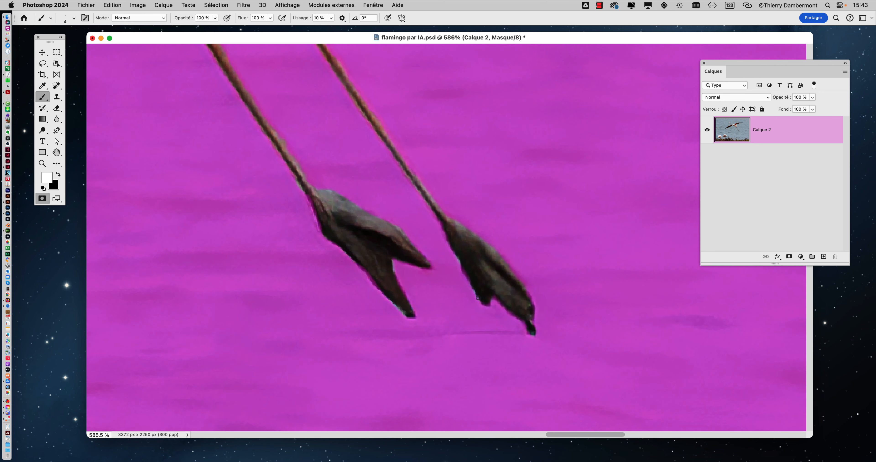
Leave Quick Mask mode to turn the painted mask into a selection around the whole flamingo.
{"action": "scroll", "coordinate": [456, 243], "scroll_direction": "down", "scroll_amount": 6}
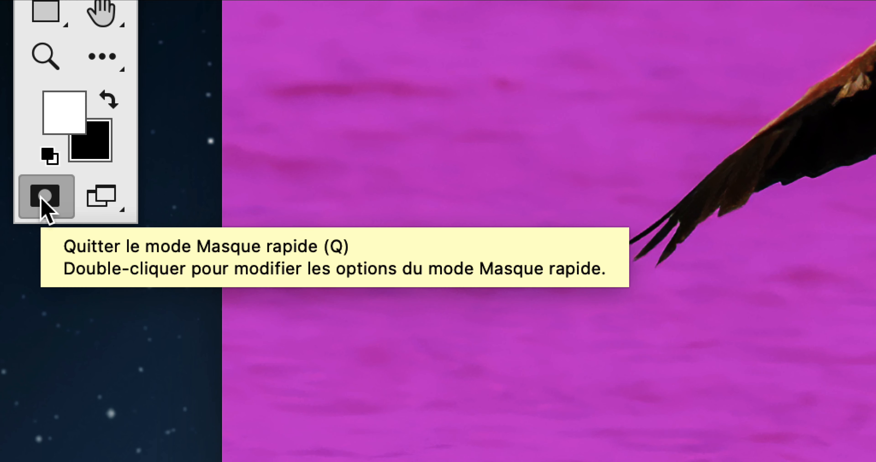
{"action": "left_click", "coordinate": [43, 202]}
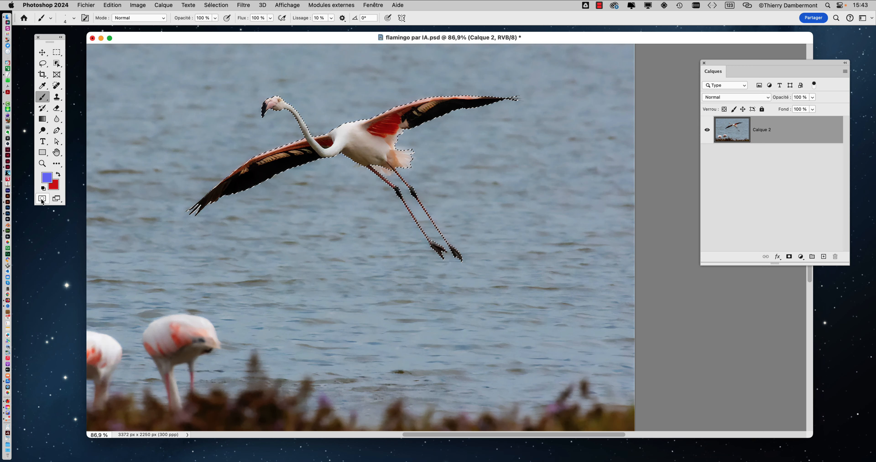
{"action": "scroll", "coordinate": [238, 136], "scroll_direction": "right", "scroll_amount": 5}
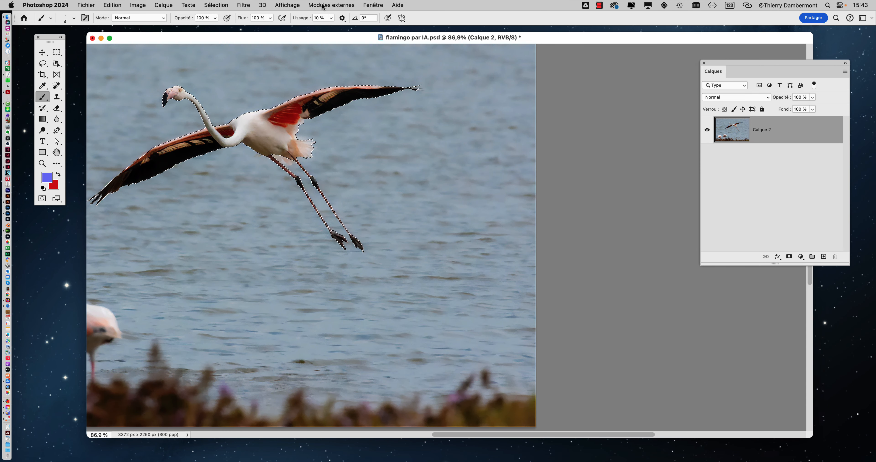
Display the Channels (Couches) panel and place it clear of the Layers panel.
{"action": "left_click", "coordinate": [379, 4]}
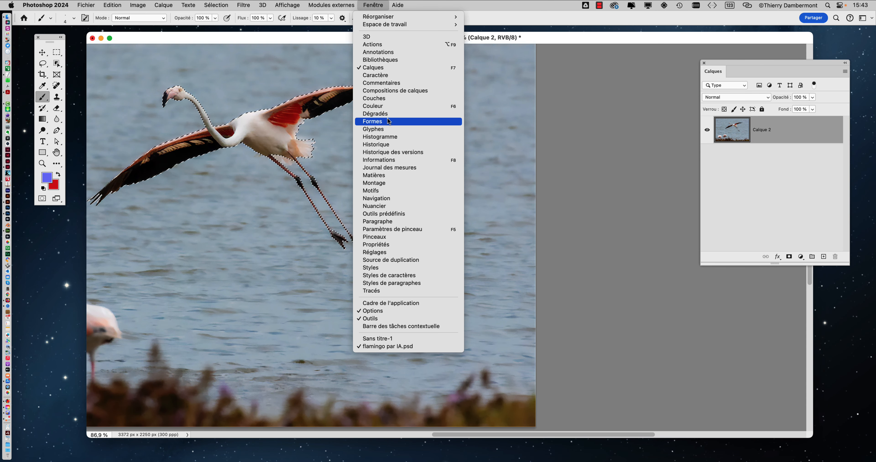
{"action": "left_click", "coordinate": [374, 99]}
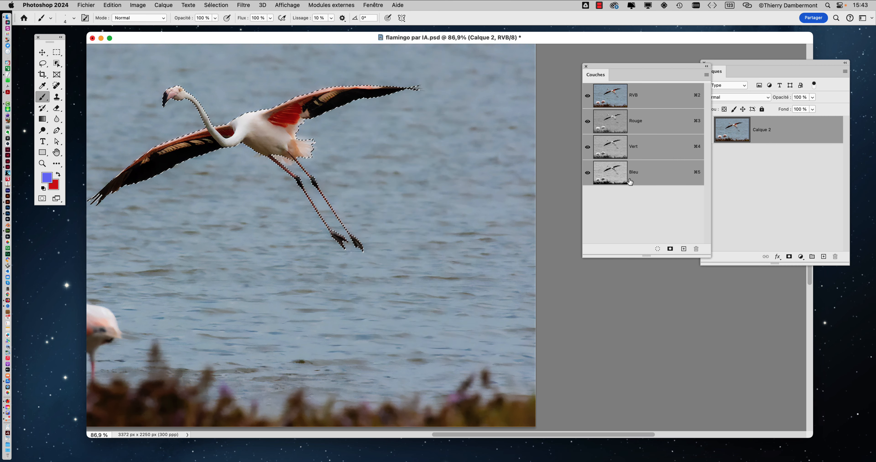
{"action": "left_click_drag", "start_coordinate": [605, 65], "coordinate": [510, 81]}
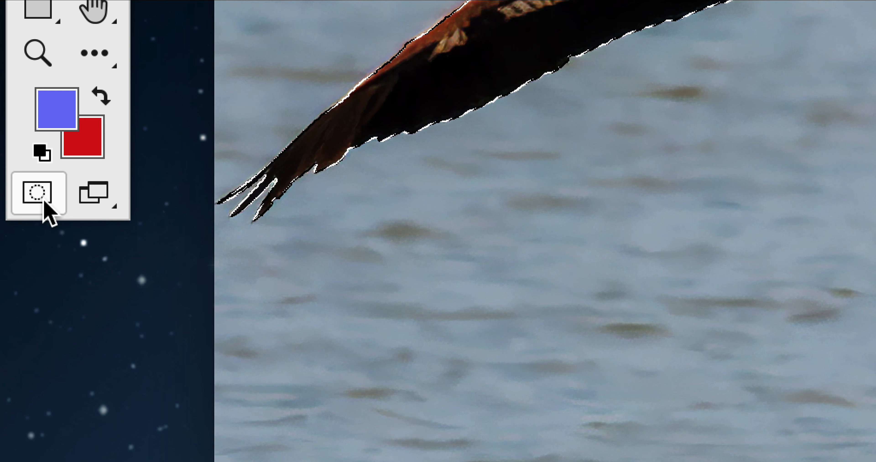
Compare the flamingo selection in Quick Mask and normal mode, and move the Channels panel farther from the bird.
{"action": "left_click", "coordinate": [44, 202]}
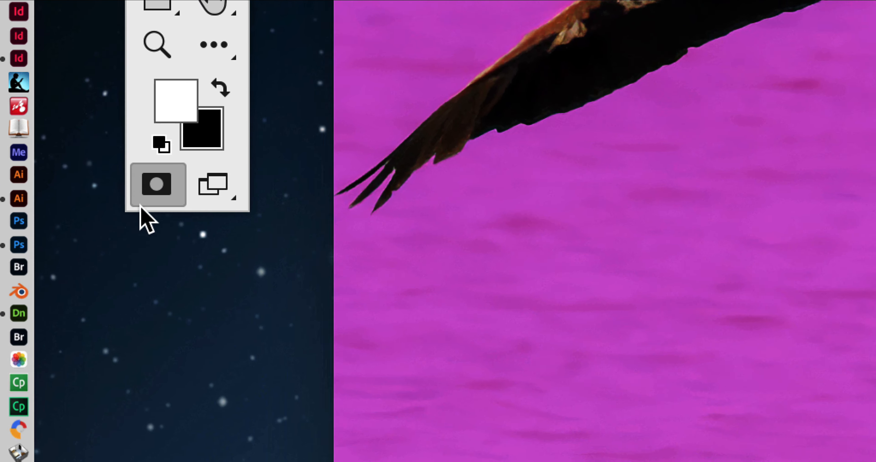
{"action": "left_click", "coordinate": [155, 189]}
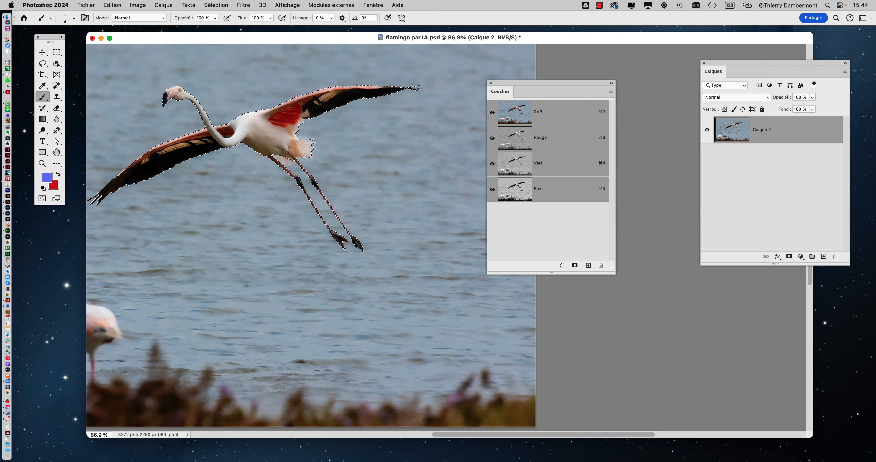
{"action": "left_click_drag", "start_coordinate": [308, 155], "coordinate": [356, 177]}
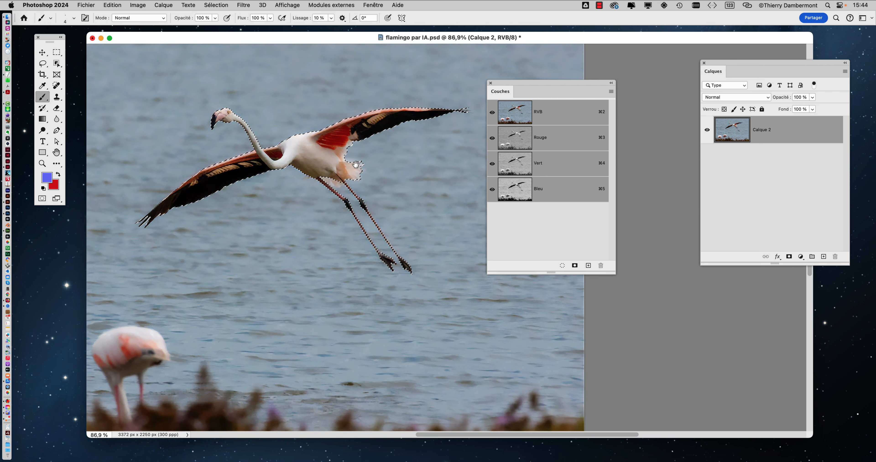
{"action": "left_click_drag", "start_coordinate": [499, 81], "coordinate": [540, 76]}
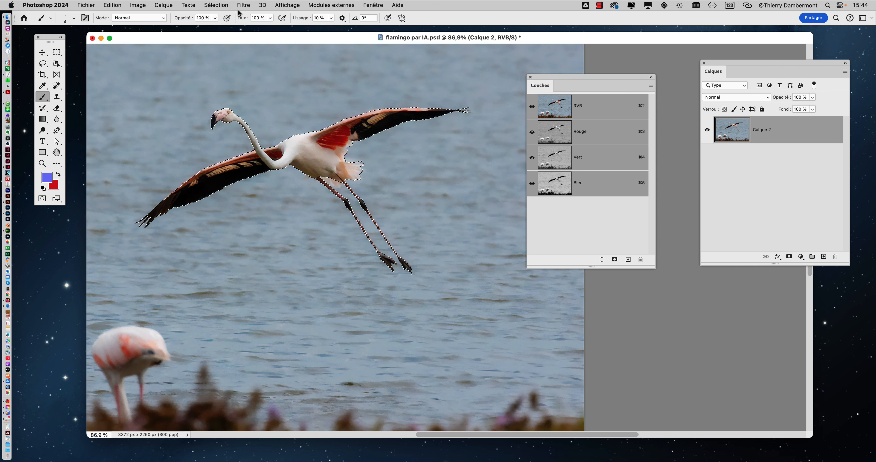
Check the commands for loading and saving selections, and view page 60 of the InDesign brochure before returning to Photoshop.
{"action": "left_click", "coordinate": [214, 5]}
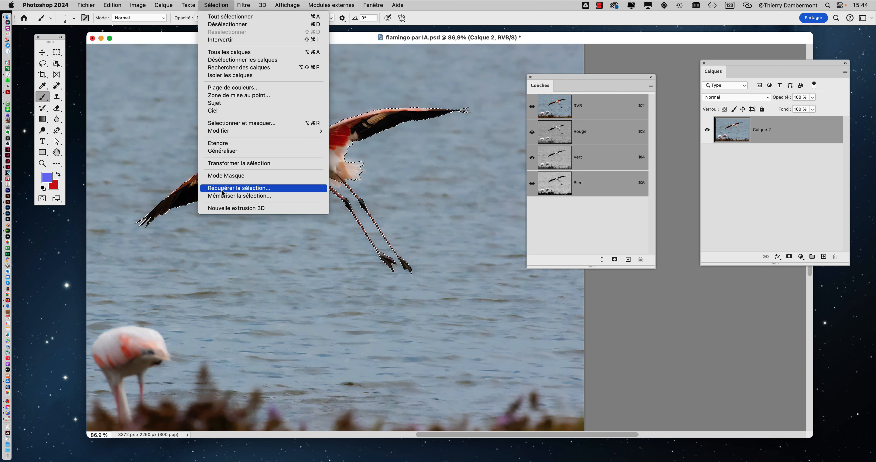
{"action": "left_click", "coordinate": [779, 204]}
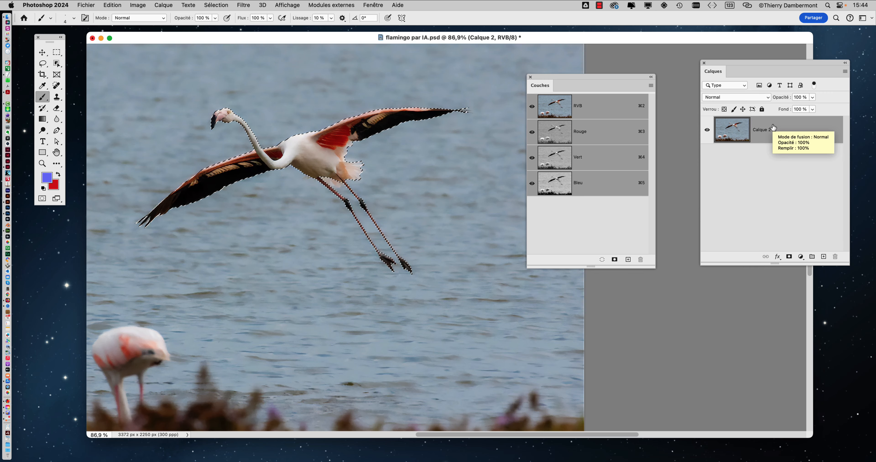
{"action": "key", "text": "super+Tab"}
{"action": "left_click", "coordinate": [258, 241]}
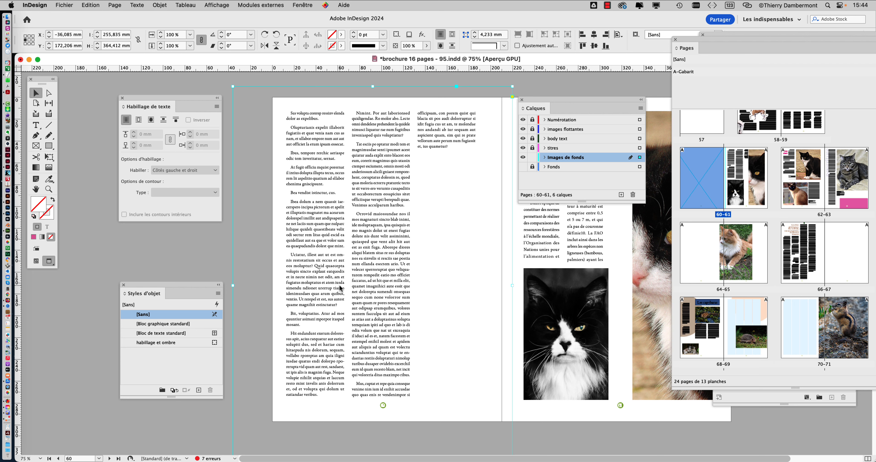
{"action": "key", "text": "super+Tab"}
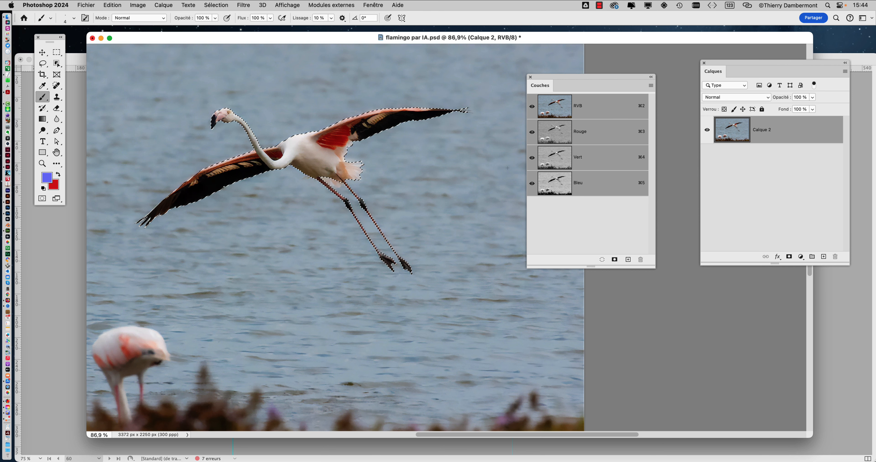
Save the flamingo selection as a new alpha channel with Mémoriser la sélection.
{"action": "left_click", "coordinate": [216, 4]}
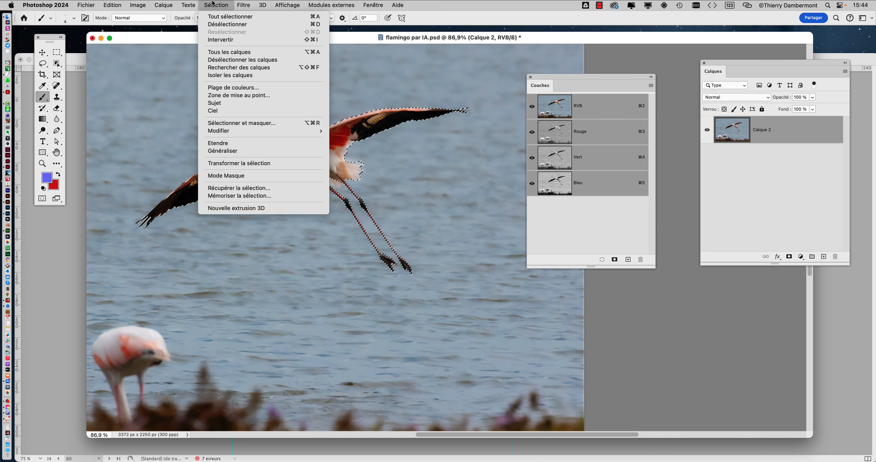
{"action": "left_click", "coordinate": [246, 197]}
{"action": "left_click", "coordinate": [519, 190]}
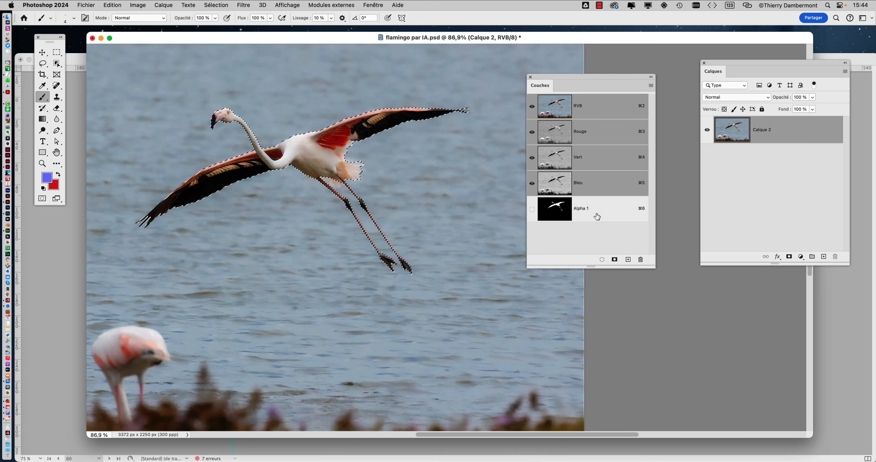
Save flamingo par IA.psd with its alpha channel and deselect the flamingo.
{"action": "left_click", "coordinate": [86, 5]}
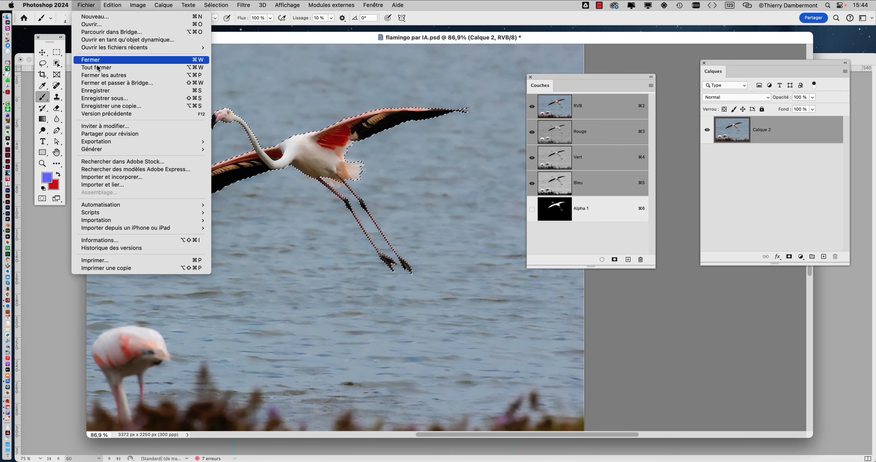
{"action": "left_click", "coordinate": [101, 92]}
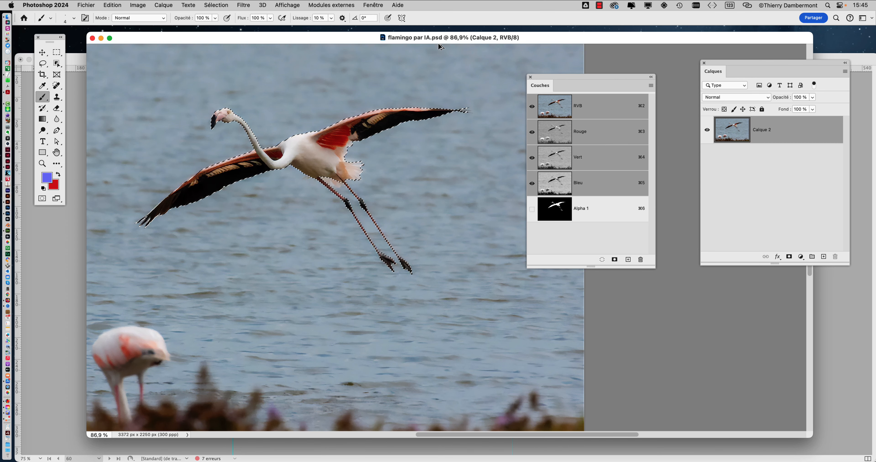
{"action": "left_click", "coordinate": [214, 5]}
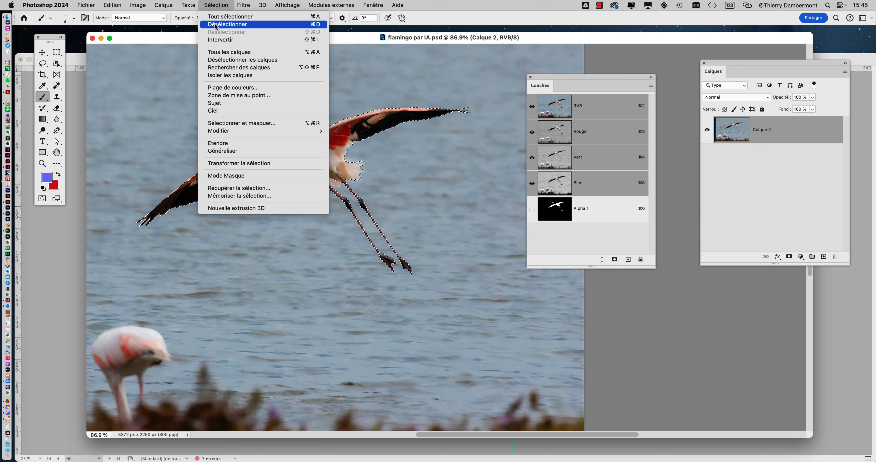
{"action": "left_click", "coordinate": [215, 25]}
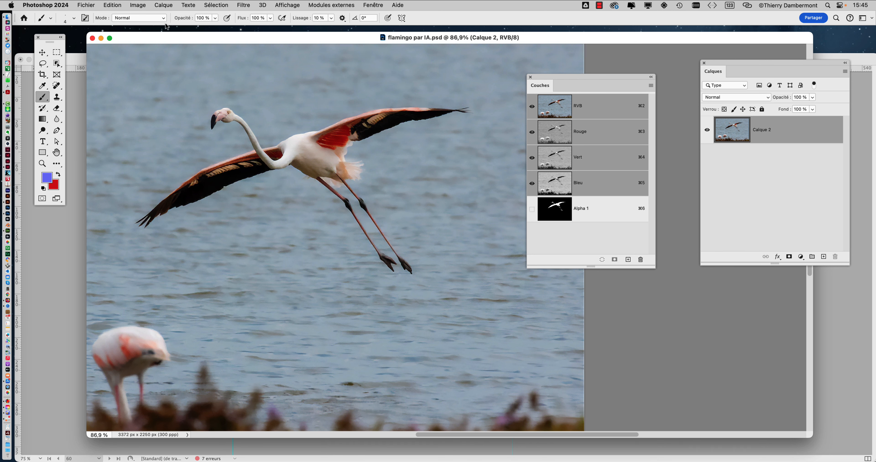
{"action": "left_click", "coordinate": [87, 4]}
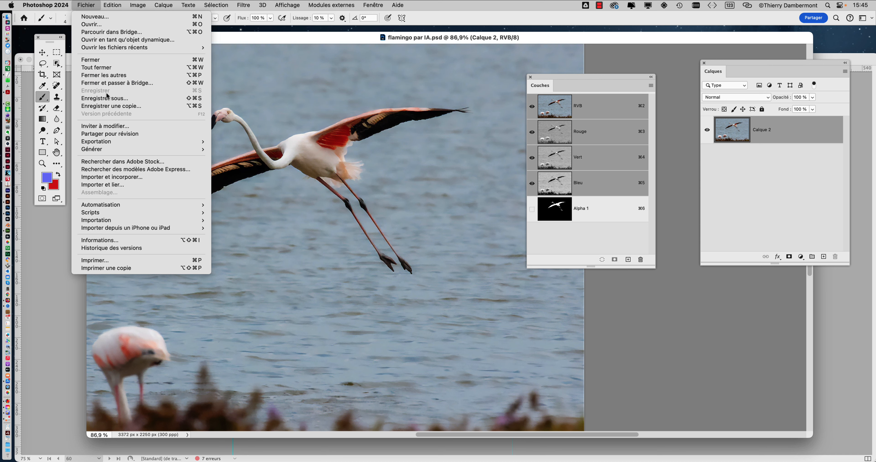
{"action": "left_click", "coordinate": [410, 42]}
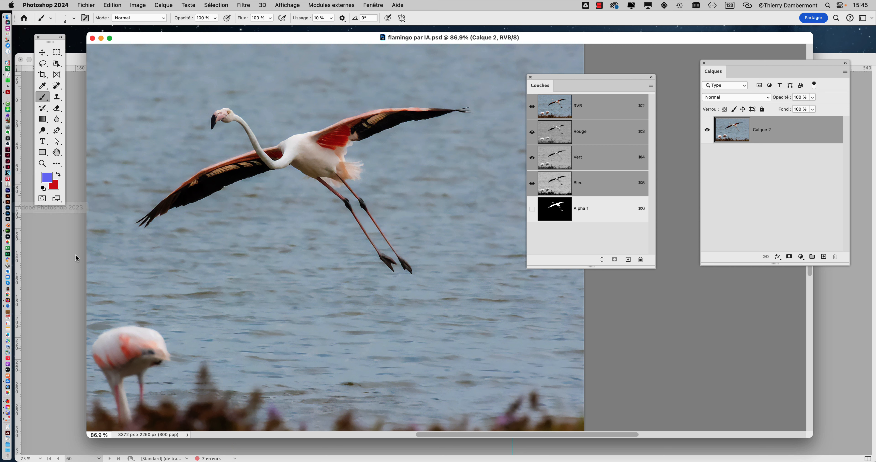
Switch to InDesign, import flamingo par IA.psd into page 60's selected background frame and fill the frame proportionally.
{"action": "left_click", "coordinate": [72, 230]}
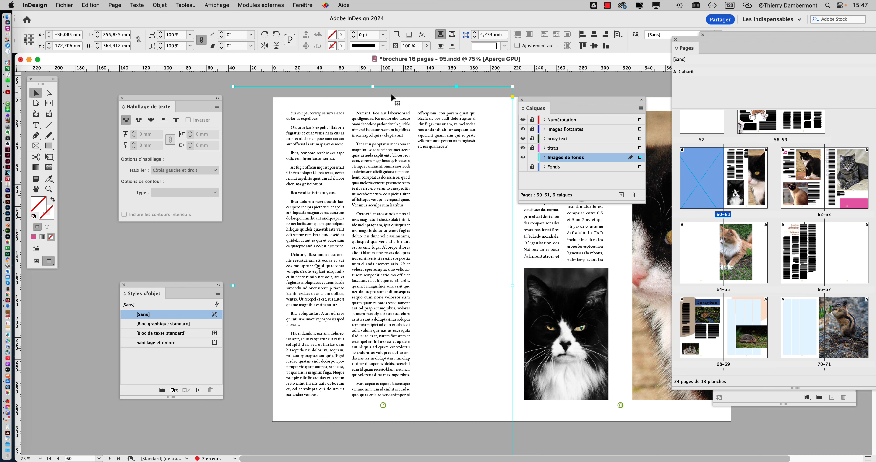
{"action": "left_click", "coordinate": [353, 81]}
{"action": "left_click", "coordinate": [342, 91]}
{"action": "left_click", "coordinate": [65, 4]}
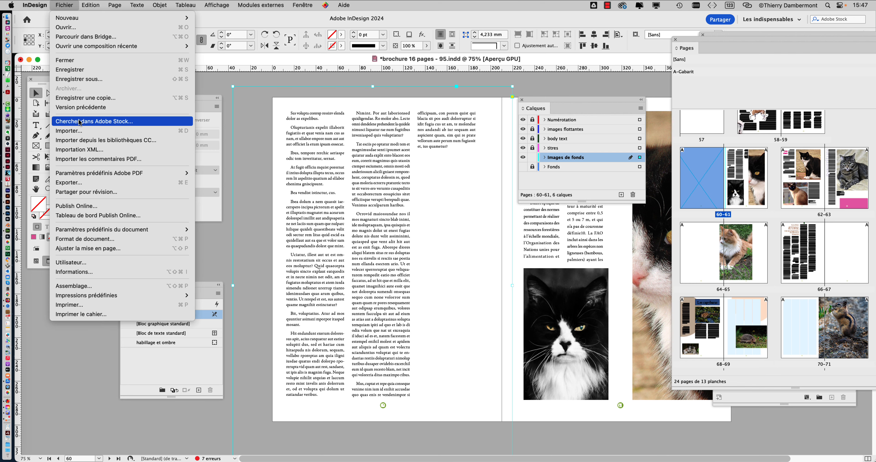
{"action": "left_click", "coordinate": [81, 131]}
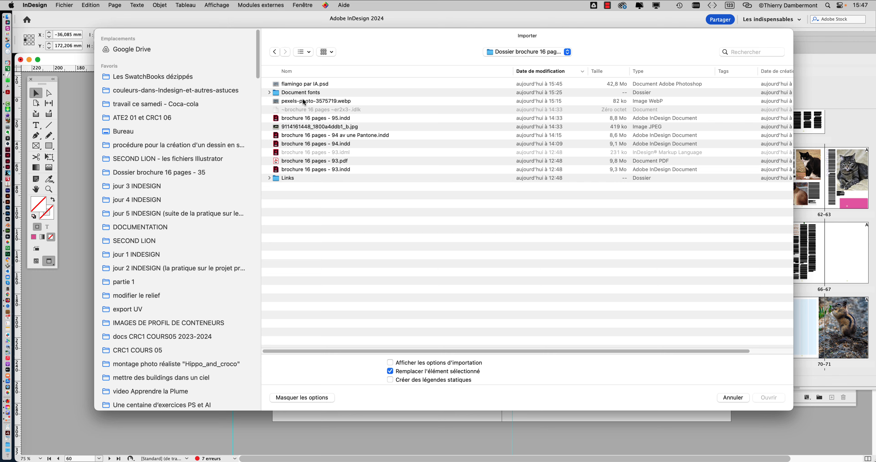
{"action": "left_click", "coordinate": [306, 87]}
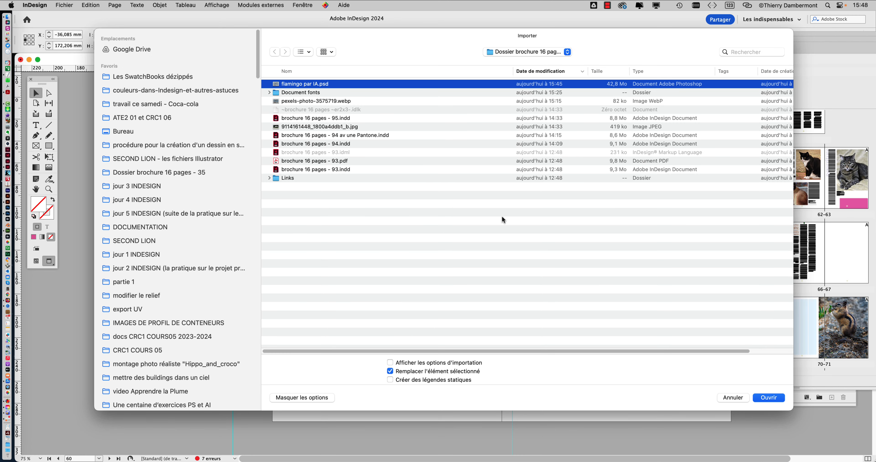
{"action": "left_click", "coordinate": [769, 398]}
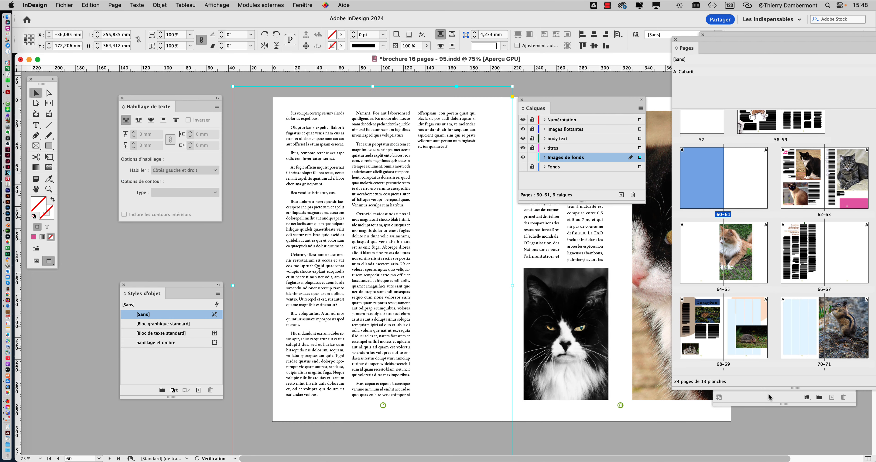
{"action": "left_click", "coordinate": [373, 271]}
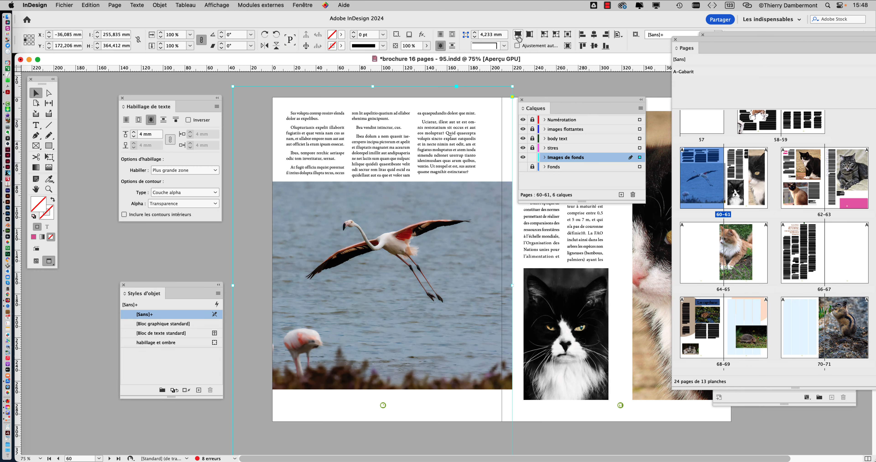
{"action": "left_click", "coordinate": [519, 37]}
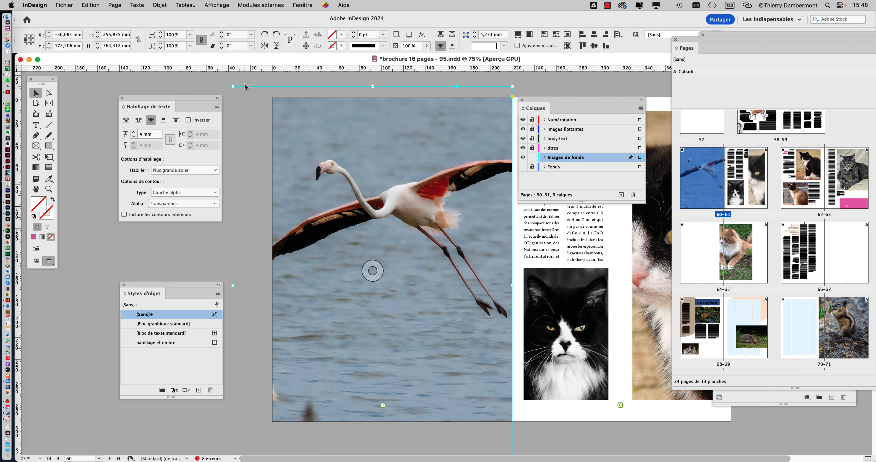
Wrap the text around the flamingo's shape, using contour type Couche alpha with the Alpha 1 channel.
{"action": "left_click", "coordinate": [302, 5]}
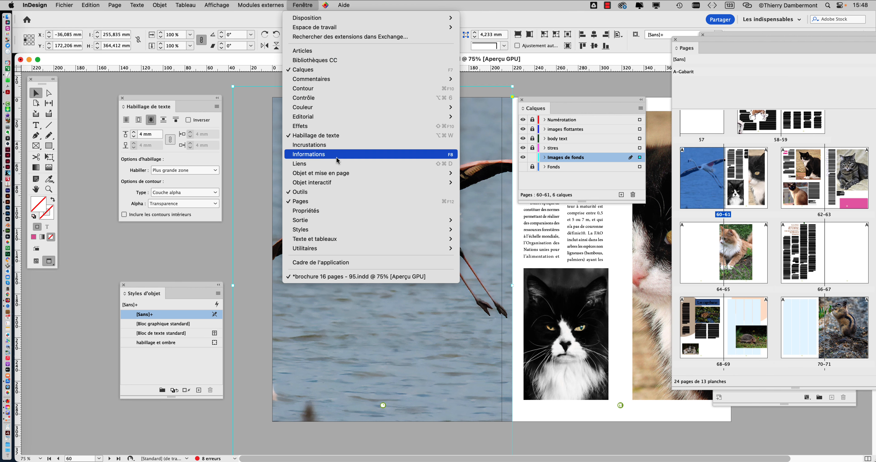
{"action": "left_click", "coordinate": [202, 94]}
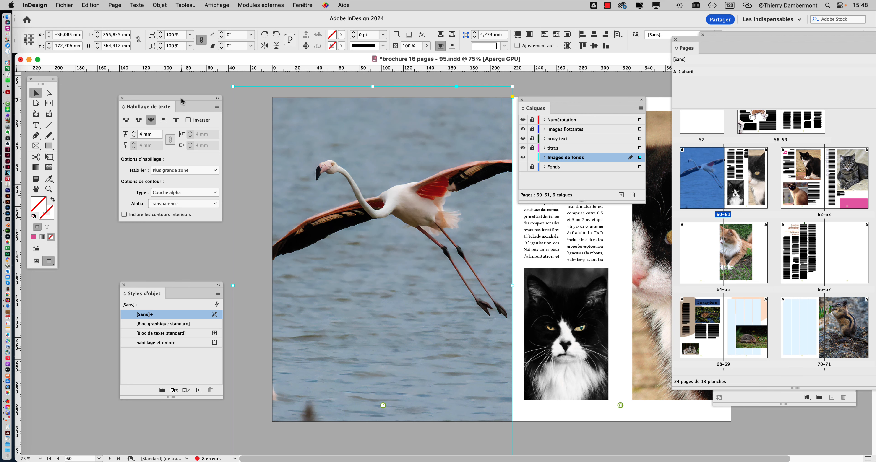
{"action": "mouse_move", "coordinate": [181, 97]}
{"action": "left_mouse_down"}
{"action": "mouse_move", "coordinate": [247, 86]}
{"action": "mouse_move", "coordinate": [172, 86]}
{"action": "left_mouse_up"}
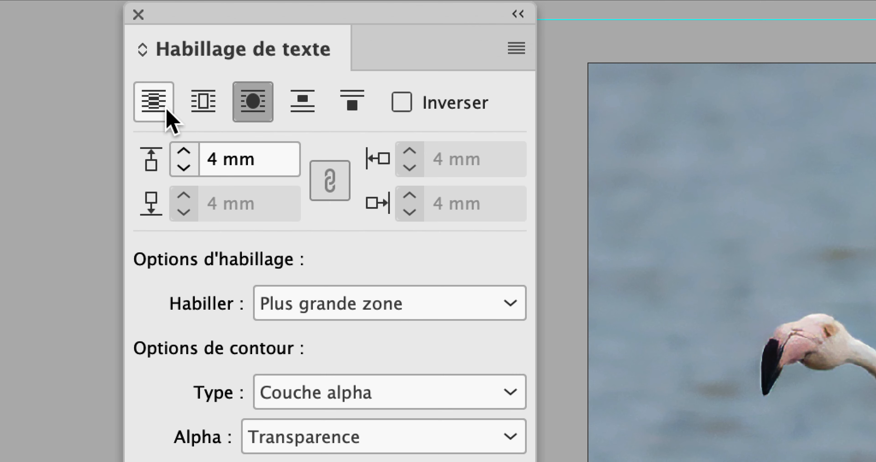
{"action": "left_click", "coordinate": [166, 109]}
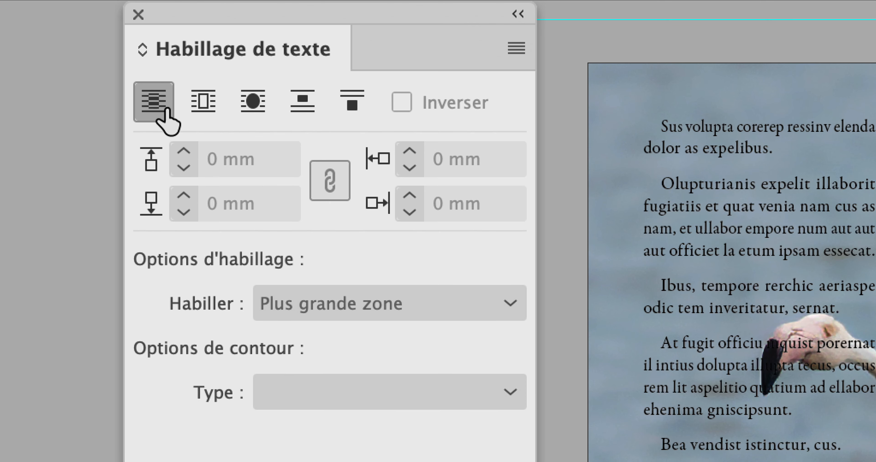
{"action": "left_click", "coordinate": [203, 101]}
{"action": "left_click", "coordinate": [253, 101]}
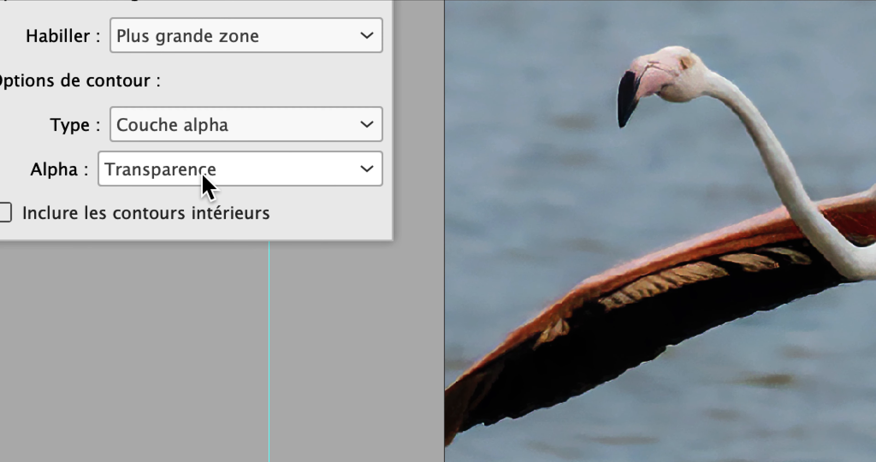
{"action": "left_click", "coordinate": [204, 176]}
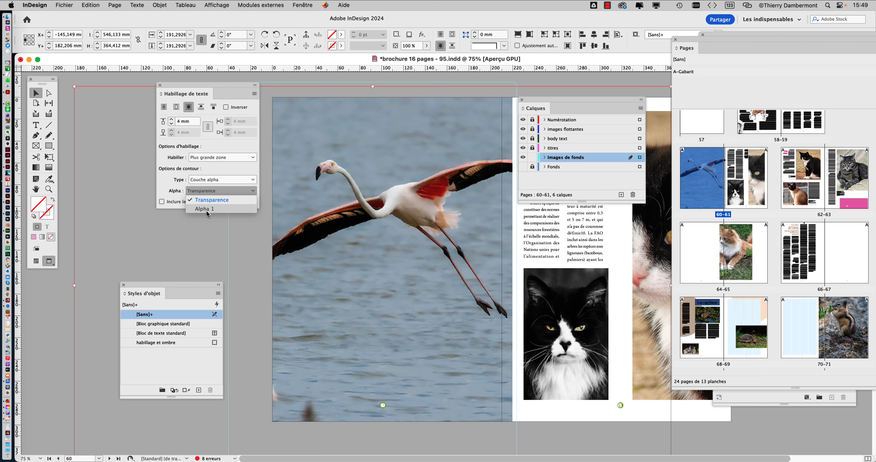
{"action": "left_click", "coordinate": [206, 209]}
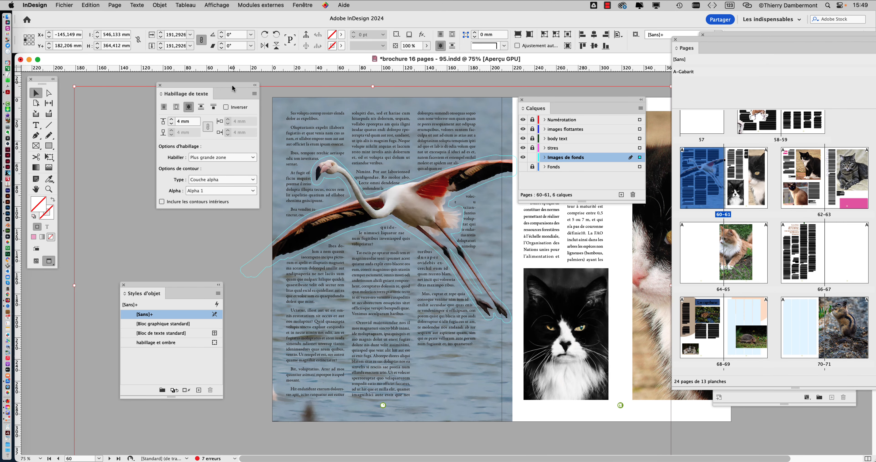
Move the Habillage de texte and Calques panels away from page 60 and deselect the flamingo image.
{"action": "left_click_drag", "start_coordinate": [232, 84], "coordinate": [169, 82]}
{"action": "left_click", "coordinate": [228, 78]}
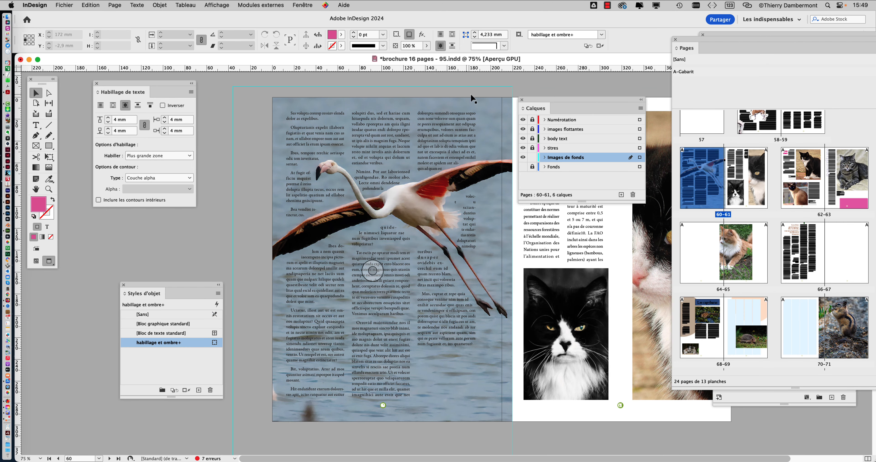
{"action": "left_click_drag", "start_coordinate": [528, 100], "coordinate": [567, 101]}
{"action": "left_click", "coordinate": [436, 206]}
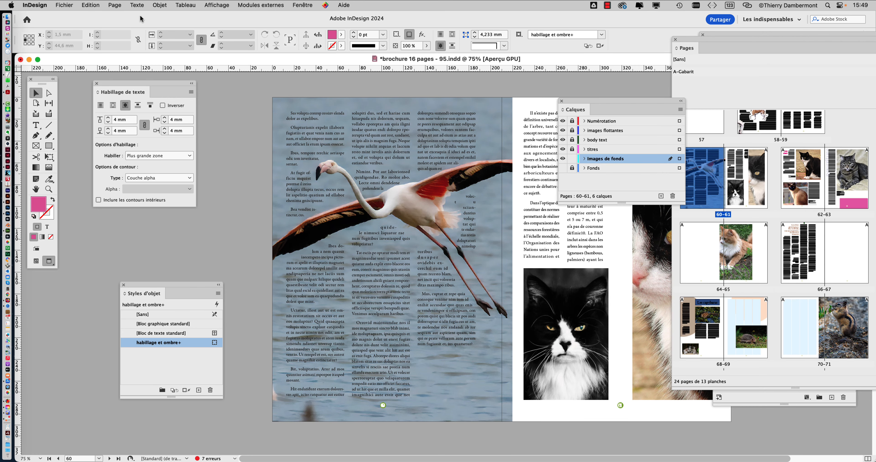
Save the brochure under the new name brochure 16 pages - 96.indd.
{"action": "left_click", "coordinate": [72, 4]}
{"action": "left_click", "coordinate": [99, 81]}
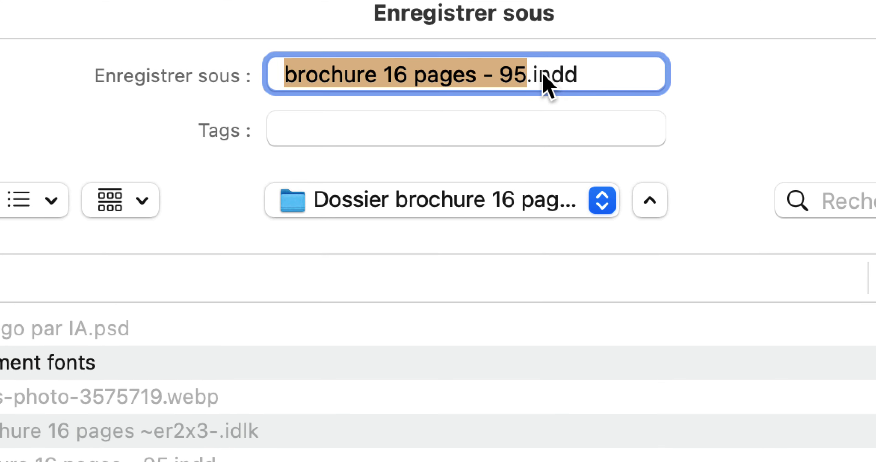
{"action": "left_click", "coordinate": [540, 73]}
{"action": "key", "text": "BackSpace"}
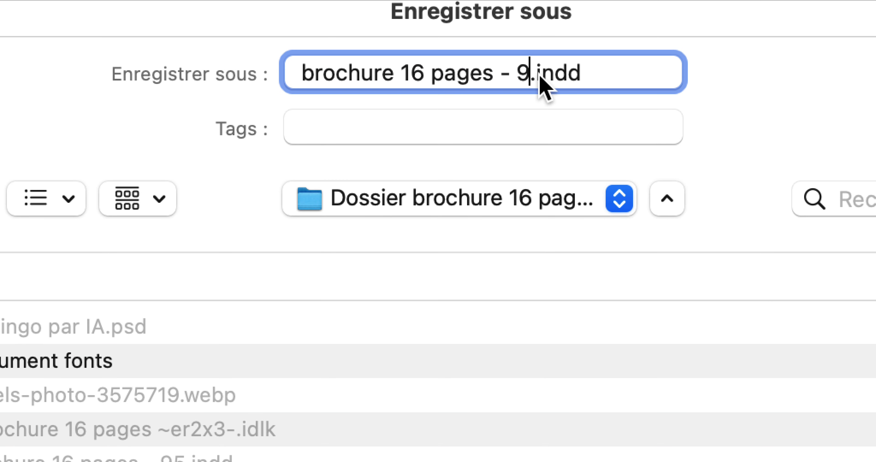
{"action": "type", "text": "6"}
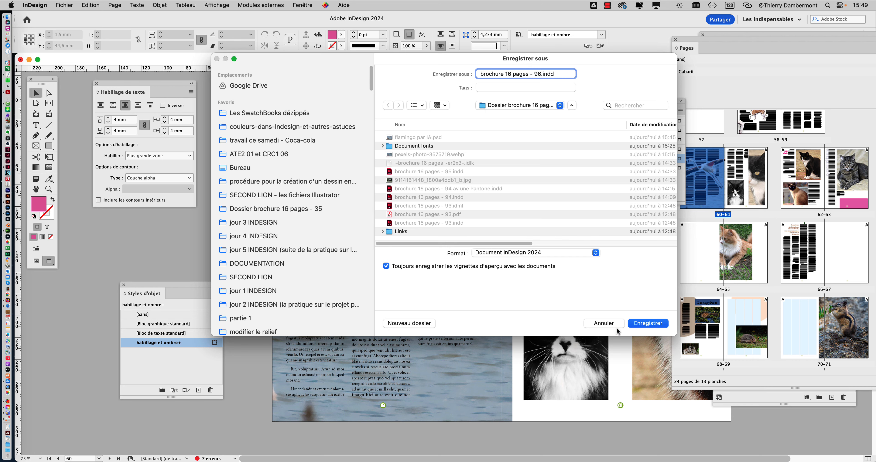
{"action": "left_click", "coordinate": [647, 324]}
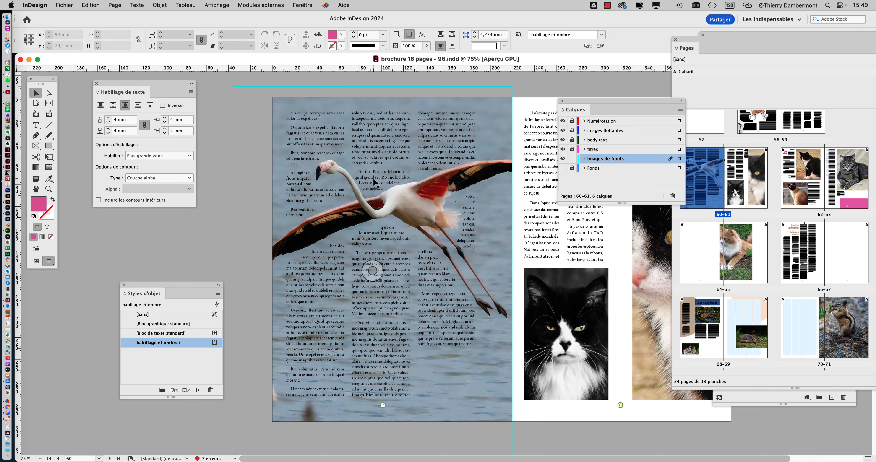
Scale the flamingo image inside its page 60 frame to about 162 % with the Free Transform tool.
{"action": "left_click", "coordinate": [394, 213]}
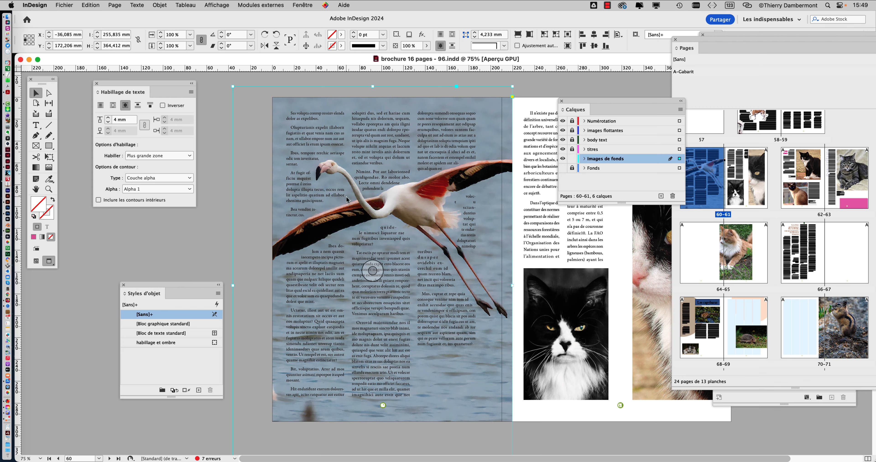
{"action": "key", "text": "super+minus"}
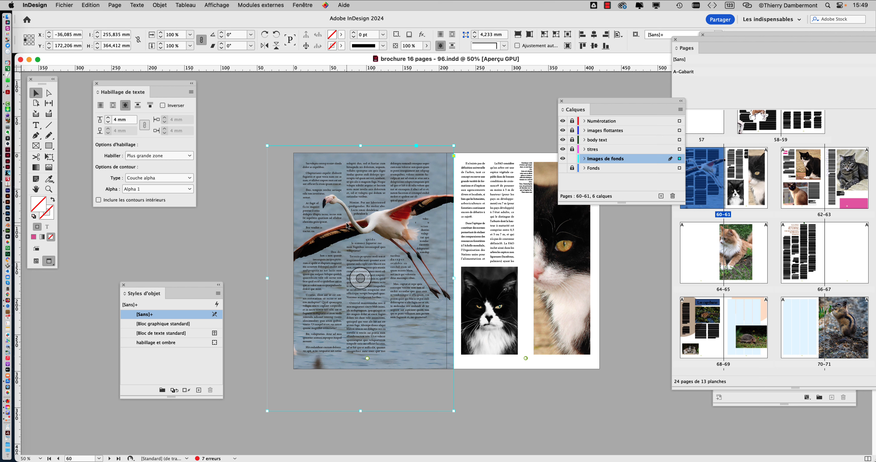
{"action": "key", "text": "super+minus"}
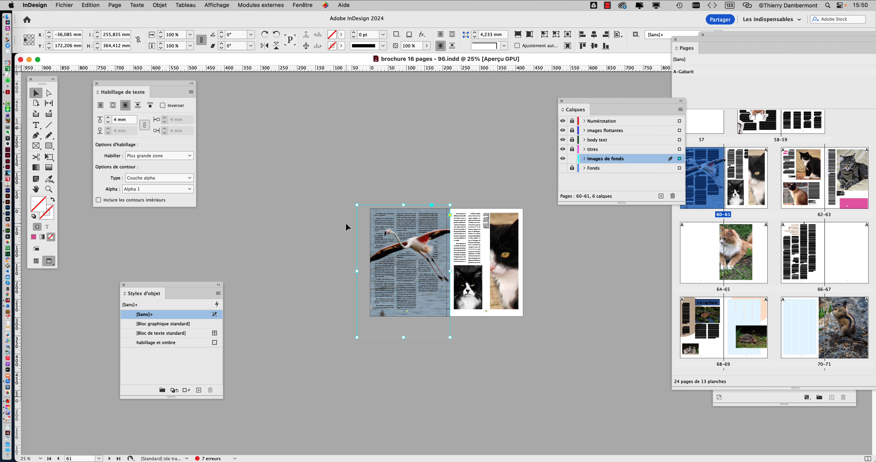
{"action": "left_click", "coordinate": [413, 239]}
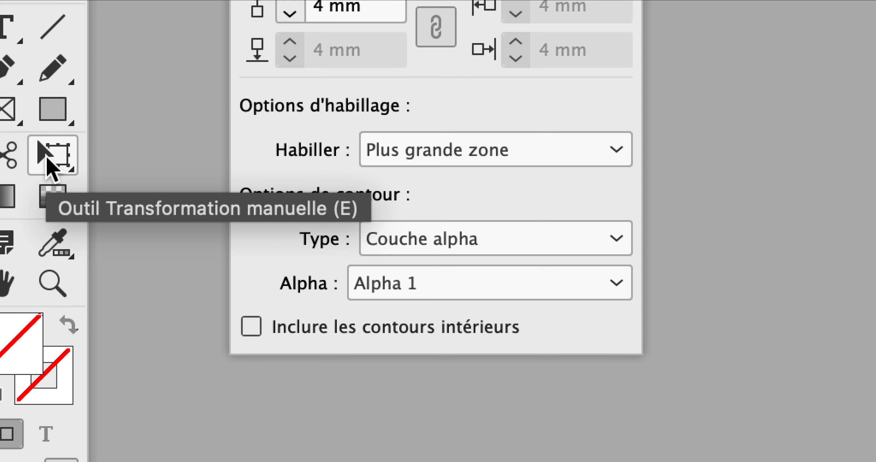
{"action": "left_click", "coordinate": [48, 161]}
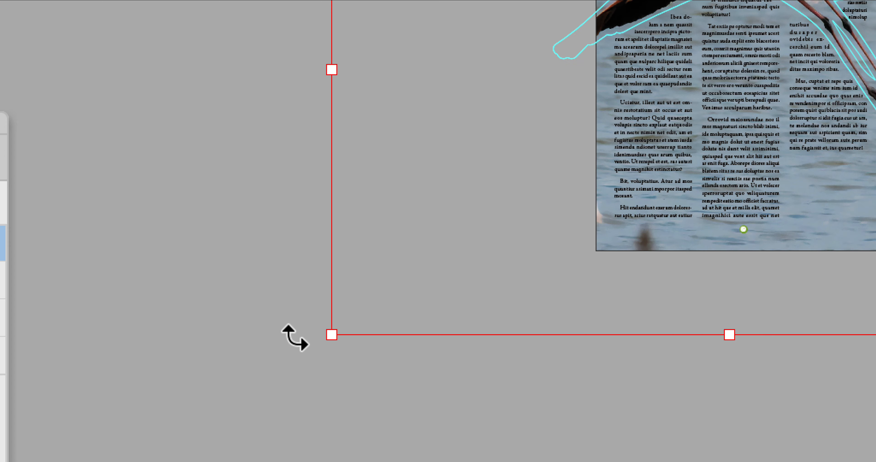
{"action": "left_click_drag", "start_coordinate": [301, 337], "coordinate": [330, 330]}
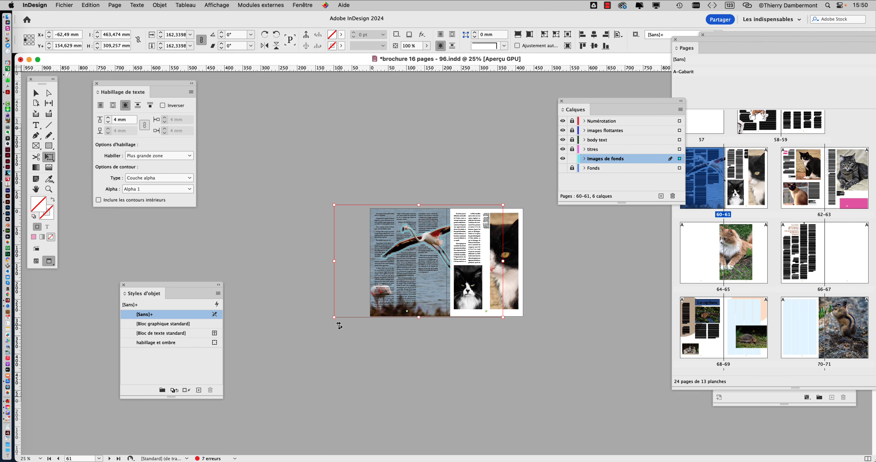
Move the Calques panel aside, then scale the flamingo image to about 141 % and shift it upward within page 60.
{"action": "key", "text": "super+equal"}
{"action": "left_click_drag", "start_coordinate": [570, 113], "coordinate": [639, 107]}
{"action": "left_click_drag", "start_coordinate": [560, 146], "coordinate": [515, 176]}
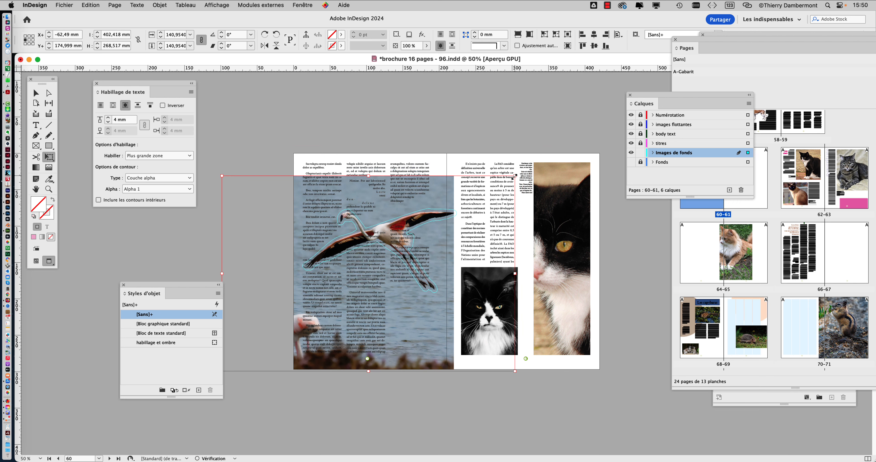
{"action": "left_click_drag", "start_coordinate": [390, 241], "coordinate": [396, 214]}
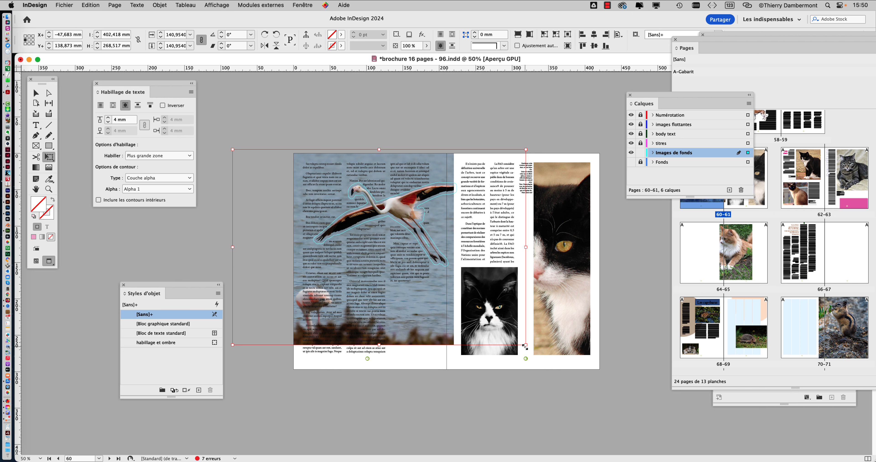
Enlarge the flamingo image to about 188 %, shift it about 12 mm left within its frame and deselect it.
{"action": "left_click_drag", "start_coordinate": [527, 346], "coordinate": [622, 409]}
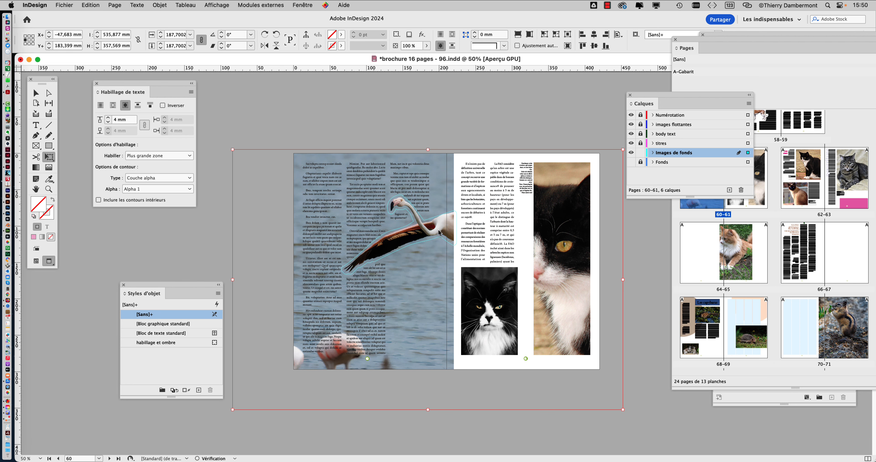
{"action": "mouse_move", "coordinate": [437, 232]}
{"action": "left_mouse_down"}
{"action": "mouse_move", "coordinate": [423, 234]}
{"action": "mouse_move", "coordinate": [433, 241]}
{"action": "mouse_move", "coordinate": [430, 234]}
{"action": "left_mouse_up"}
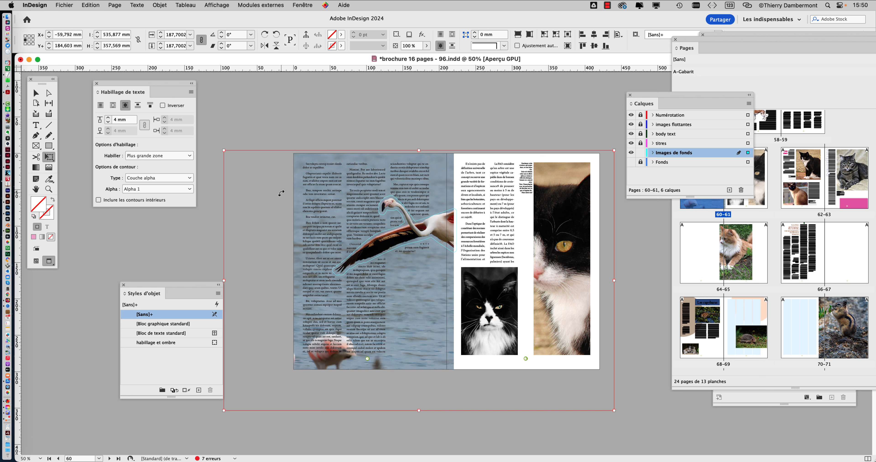
{"action": "left_click", "coordinate": [36, 95]}
{"action": "left_click", "coordinate": [329, 132]}
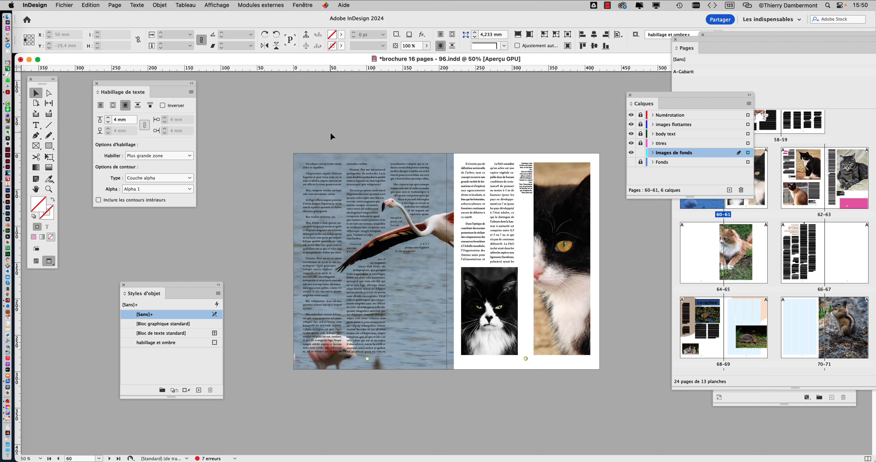
Examine how page 60's text wraps around the flamingo's head, neck and wing in close and wide views.
{"action": "key", "text": "super+equal"}
{"action": "key", "text": "super+equal"}
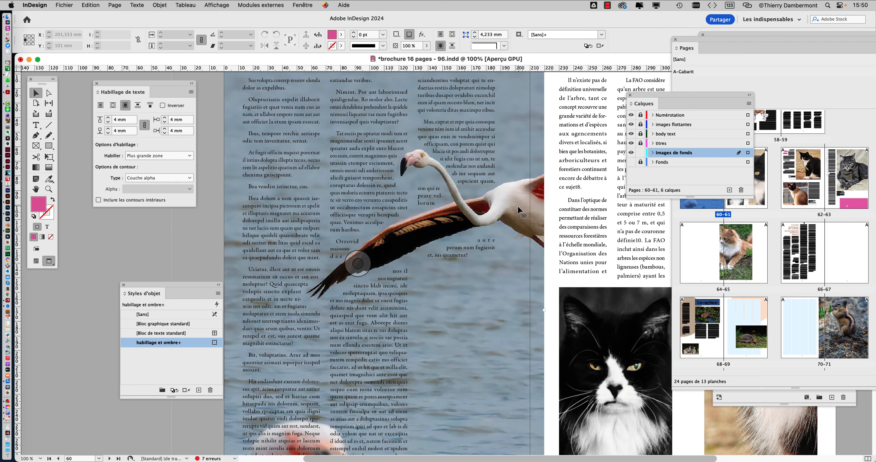
{"action": "left_click", "coordinate": [517, 206]}
{"action": "key", "text": "super+minus"}
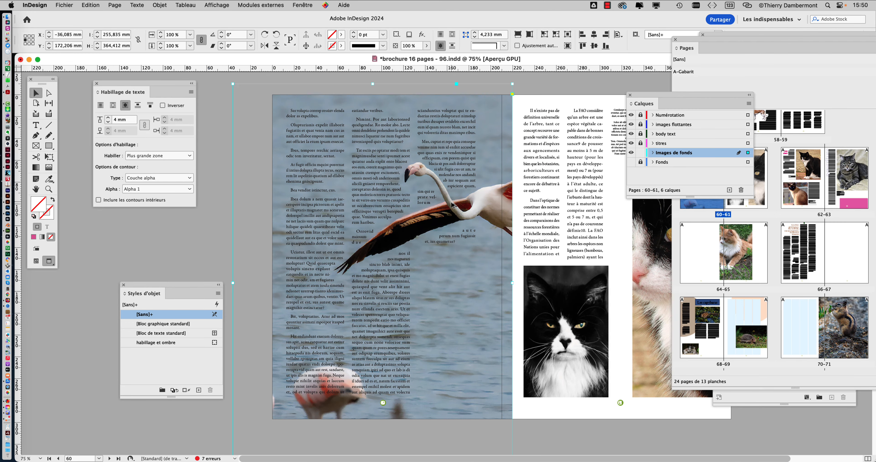
{"action": "key", "text": "super+minus"}
{"action": "key", "text": "super+equal"}
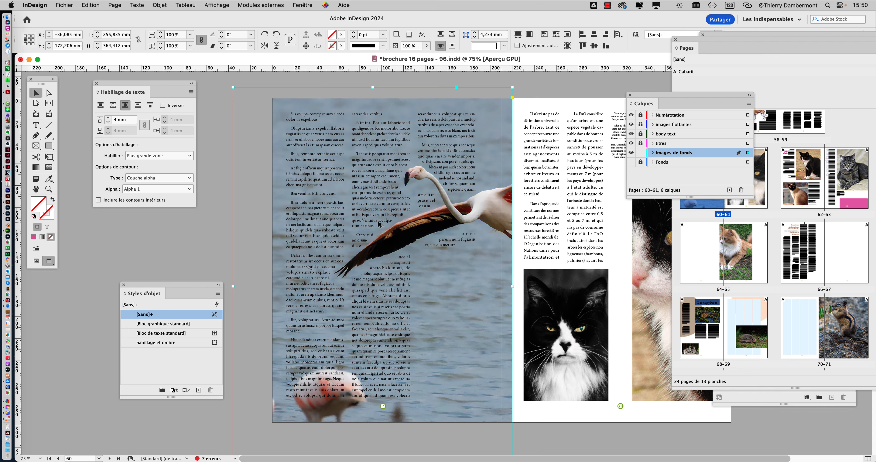
{"action": "key", "text": "super+minus"}
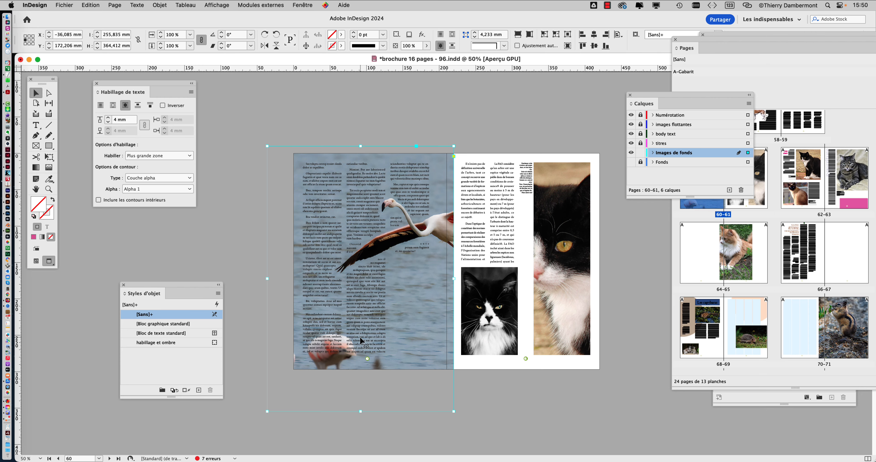
Switch to Photoshop to examine the whole flamingo PSD, including its space around the bird, and return to the InDesign layout.
{"action": "left_click", "coordinate": [407, 120]}
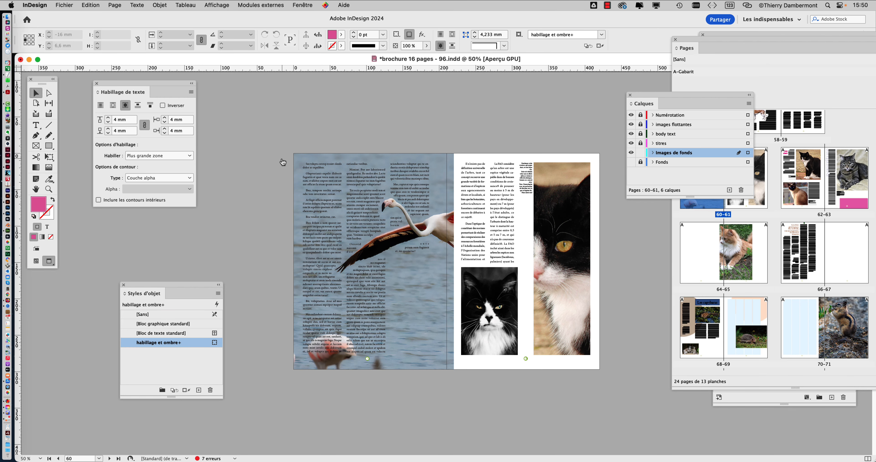
{"action": "key", "text": "super+Tab"}
{"action": "left_click", "coordinate": [156, 233]}
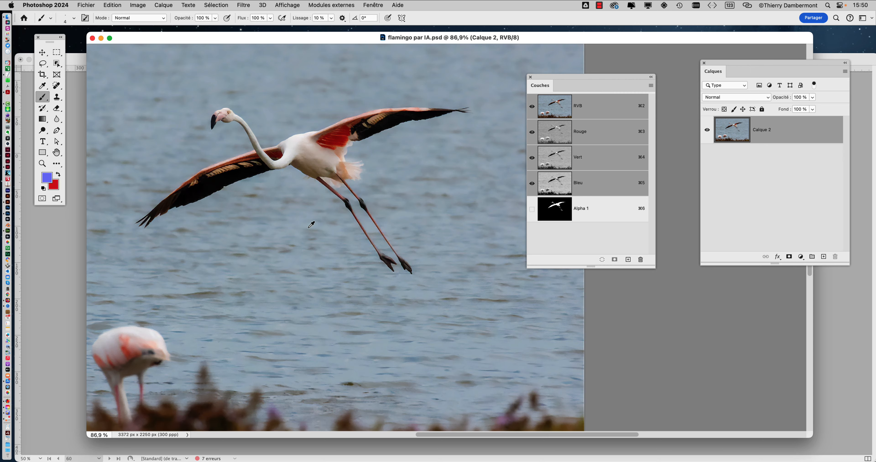
{"action": "scroll", "coordinate": [311, 224], "scroll_direction": "down", "scroll_amount": 5}
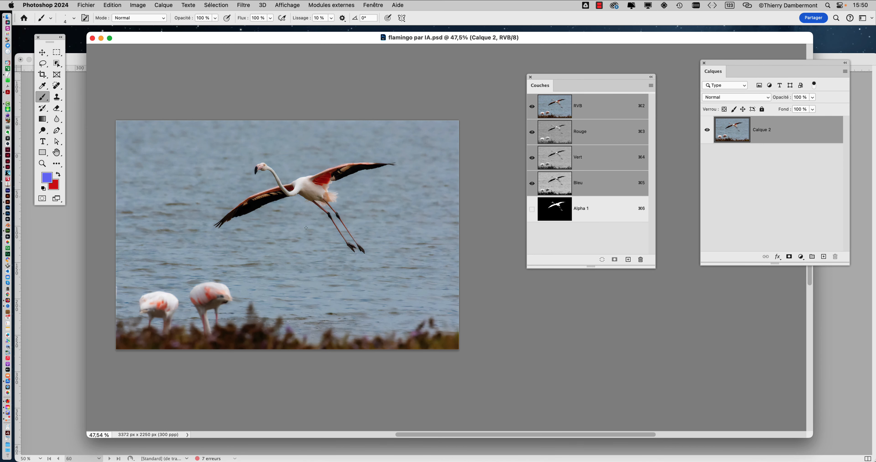
{"action": "mouse_move", "coordinate": [265, 194]}
{"action": "left_mouse_down"}
{"action": "mouse_move", "coordinate": [316, 191]}
{"action": "mouse_move", "coordinate": [306, 162]}
{"action": "left_mouse_up"}
{"action": "key", "text": "super+Tab"}
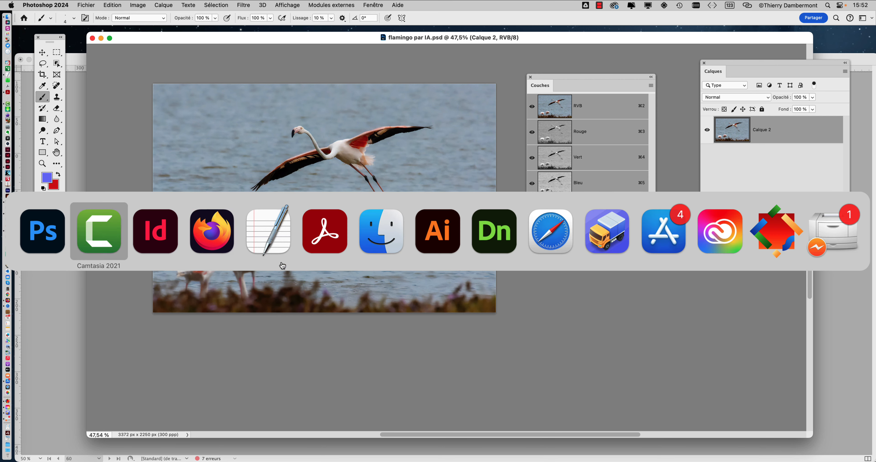
{"action": "key", "text": "super+Tab"}
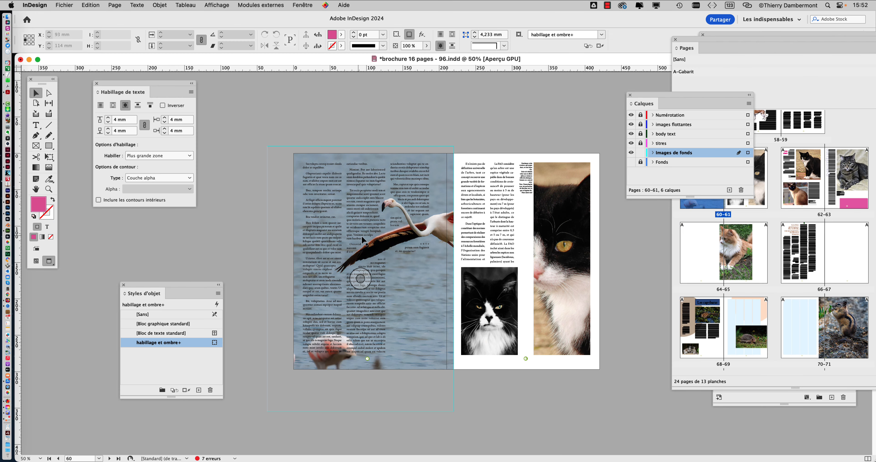
Remove the text wrap from page 60's flamingo frame, apply object-shape wrap to the image inside it, and reselect the frame.
{"action": "left_click", "coordinate": [328, 216]}
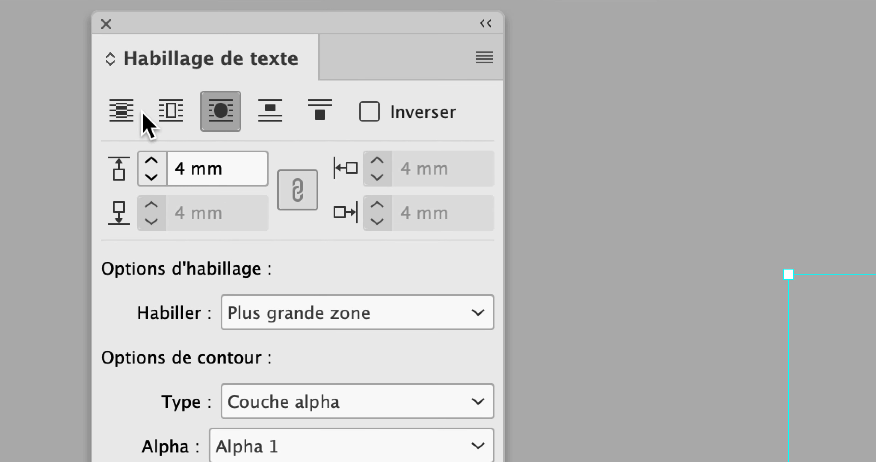
{"action": "left_click", "coordinate": [140, 113]}
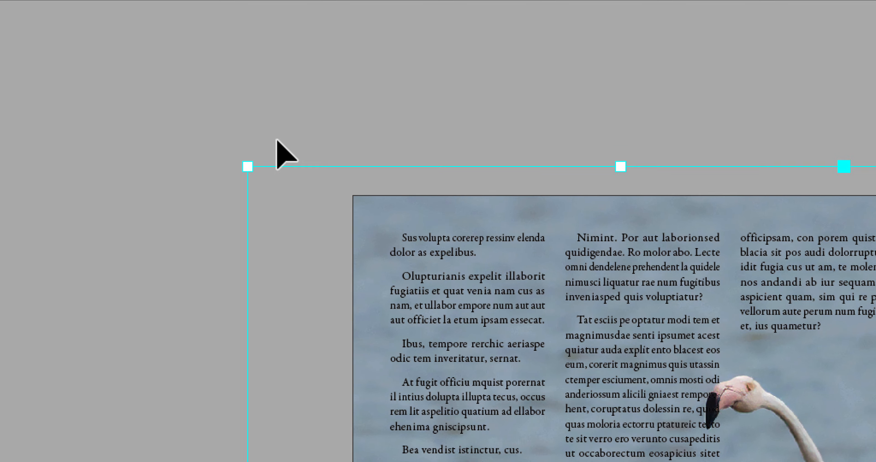
{"action": "left_click", "coordinate": [277, 137]}
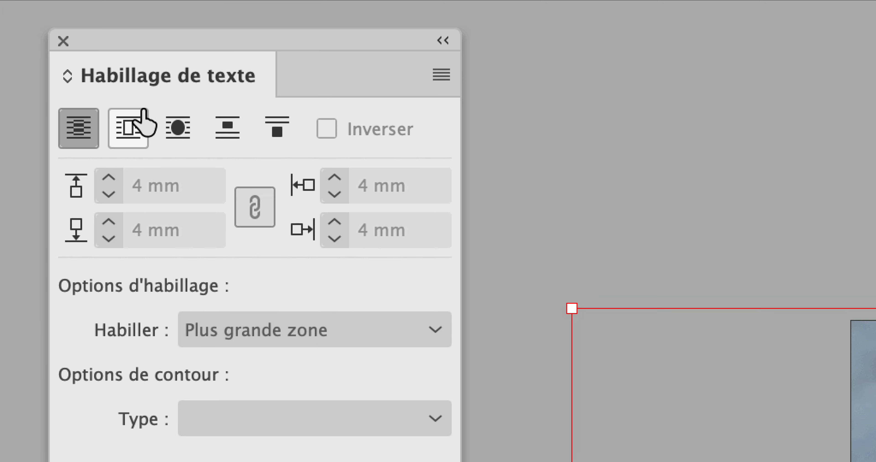
{"action": "left_click", "coordinate": [177, 128]}
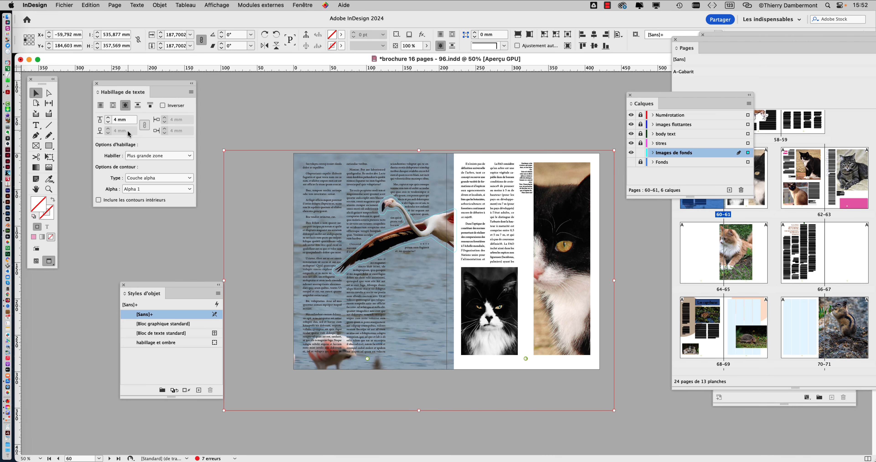
{"action": "left_click", "coordinate": [275, 113]}
{"action": "left_click", "coordinate": [309, 158]}
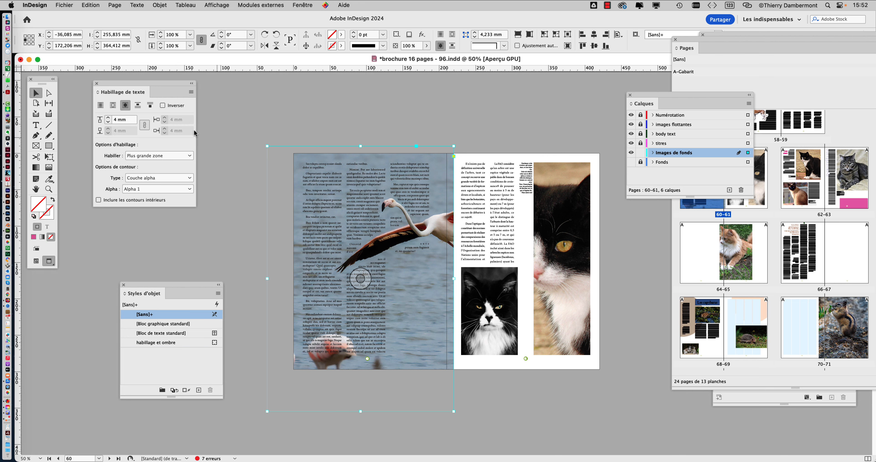
Turn the flamingo frame's text wrap off again and restore object-shape wrap on its image content.
{"action": "left_click", "coordinate": [101, 105]}
{"action": "left_click", "coordinate": [222, 118]}
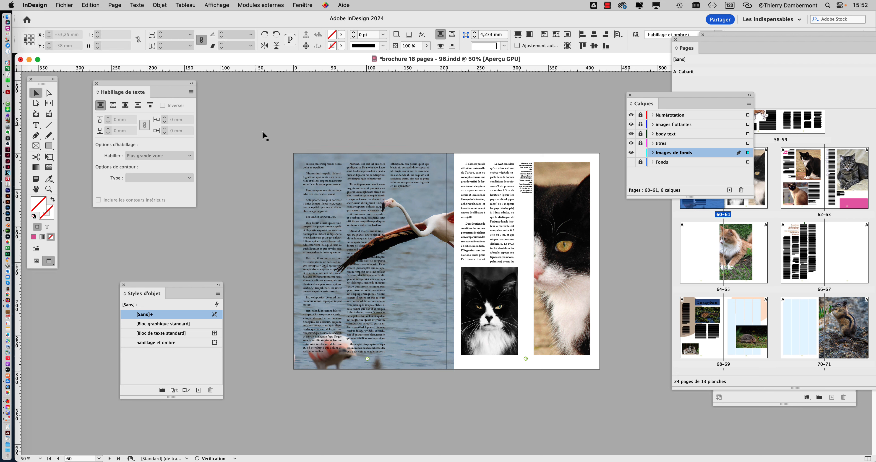
{"action": "left_click", "coordinate": [373, 213]}
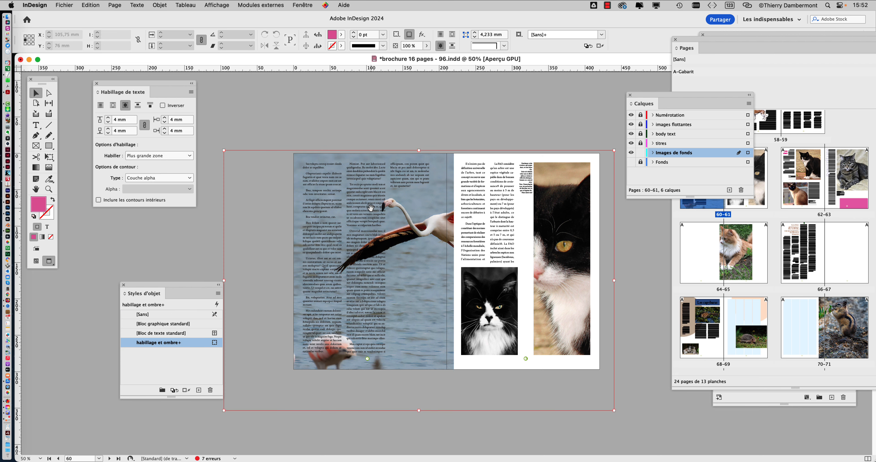
{"action": "left_click", "coordinate": [128, 107]}
{"action": "left_click", "coordinate": [223, 116]}
{"action": "left_click", "coordinate": [313, 168]}
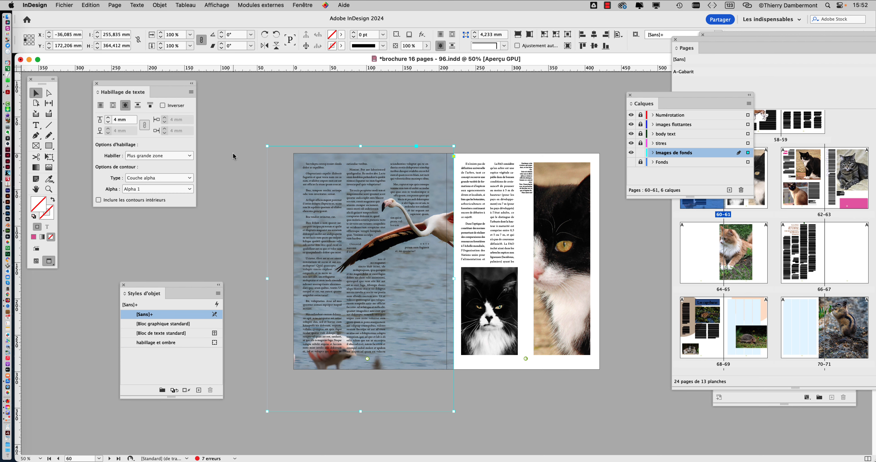
Set the flamingo frame to no text wrap, reapply object-shape wrap with Alpha 1 to the inner image and deselect it.
{"action": "left_click", "coordinate": [100, 105]}
{"action": "left_click", "coordinate": [272, 121]}
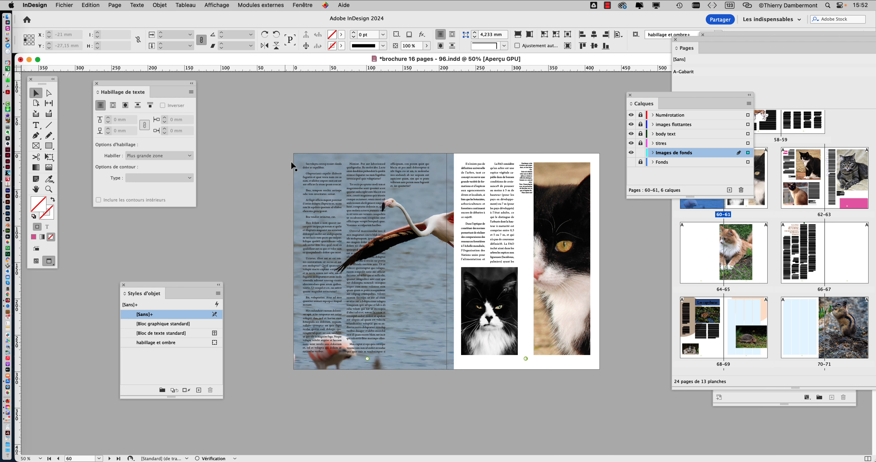
{"action": "left_click", "coordinate": [320, 186]}
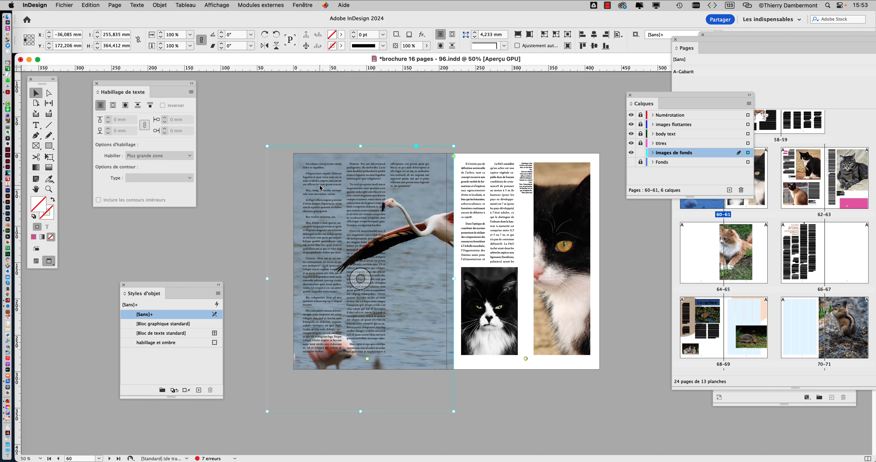
{"action": "double_click", "coordinate": [320, 185]}
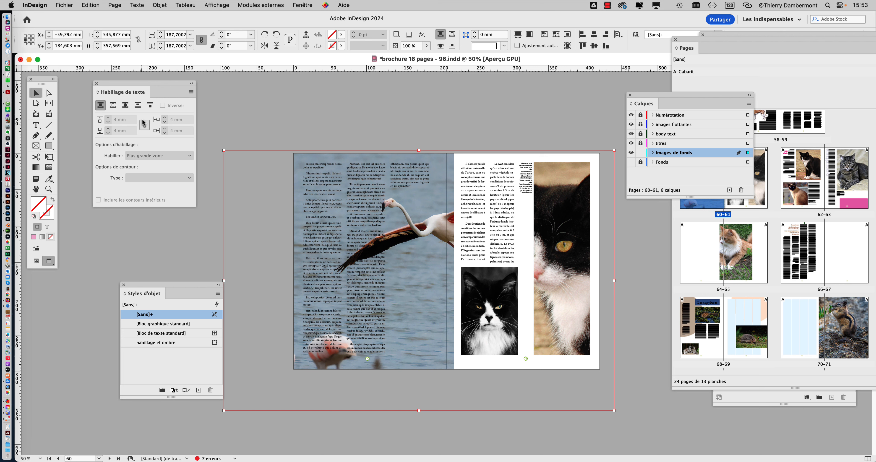
{"action": "left_click", "coordinate": [270, 140]}
{"action": "left_click", "coordinate": [299, 163]}
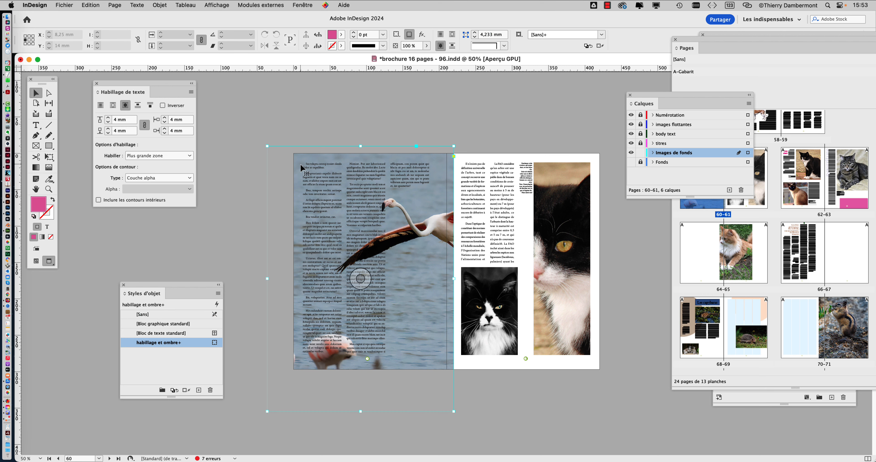
{"action": "left_click", "coordinate": [125, 105]}
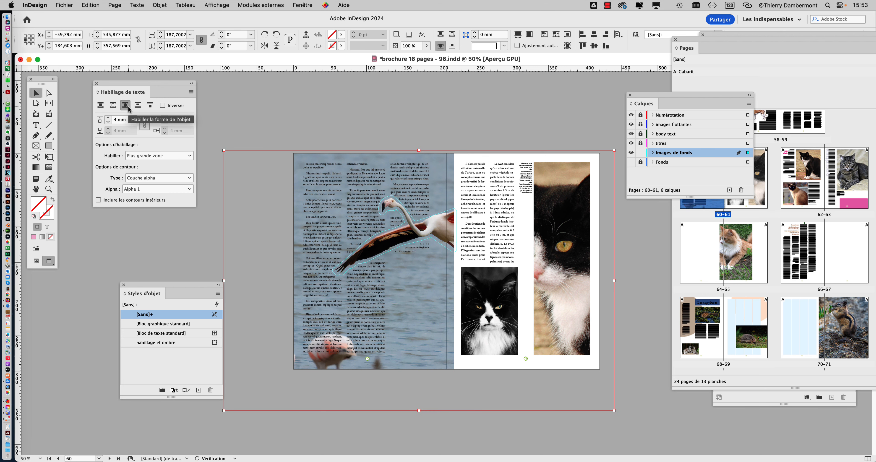
{"action": "left_click", "coordinate": [270, 105]}
{"action": "scroll", "coordinate": [410, 222], "scroll_direction": "up", "scroll_amount": 1}
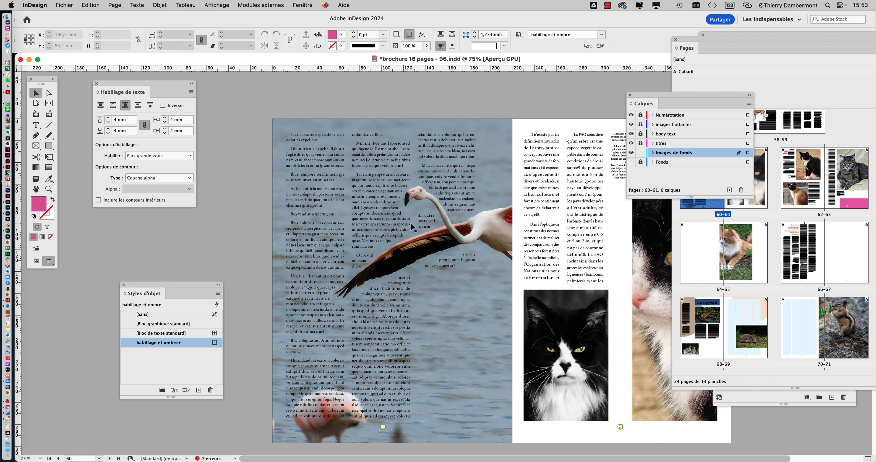
{"action": "left_click_drag", "start_coordinate": [341, 205], "coordinate": [303, 182]}
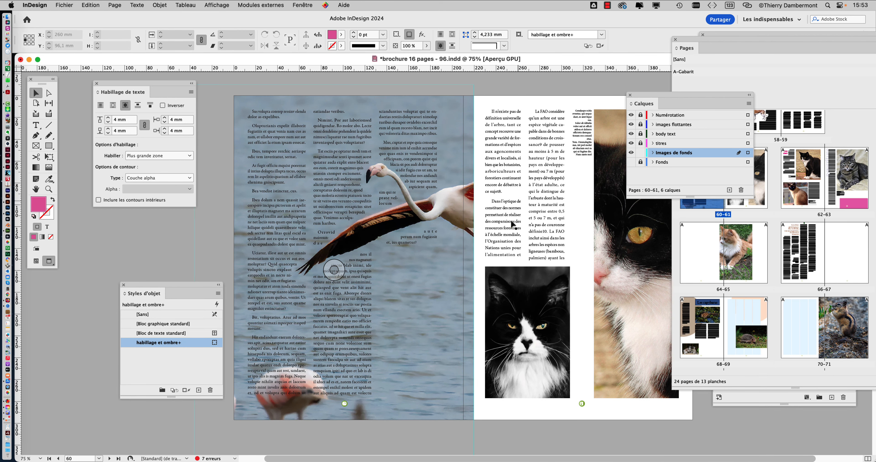
Switch to Photoshop and show the flamingo PSD in full-screen mode with menus, with free workspace around the image.
{"action": "key", "text": "super+Tab"}
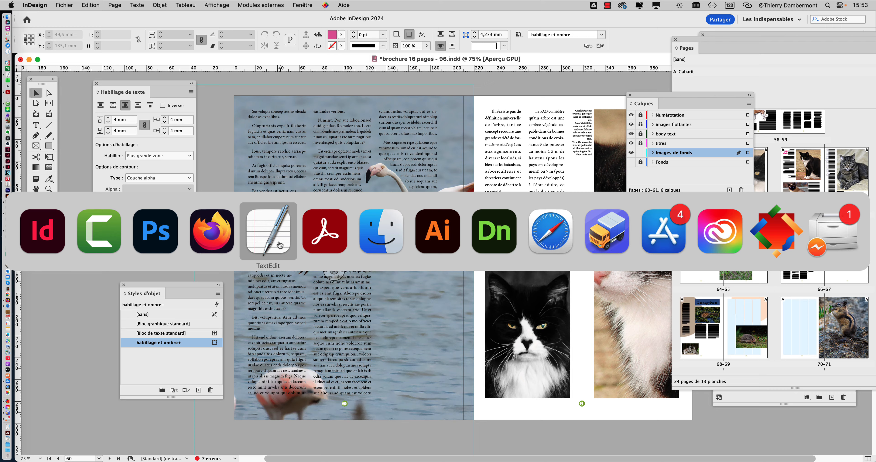
{"action": "left_click", "coordinate": [151, 231]}
{"action": "key", "text": "f"}
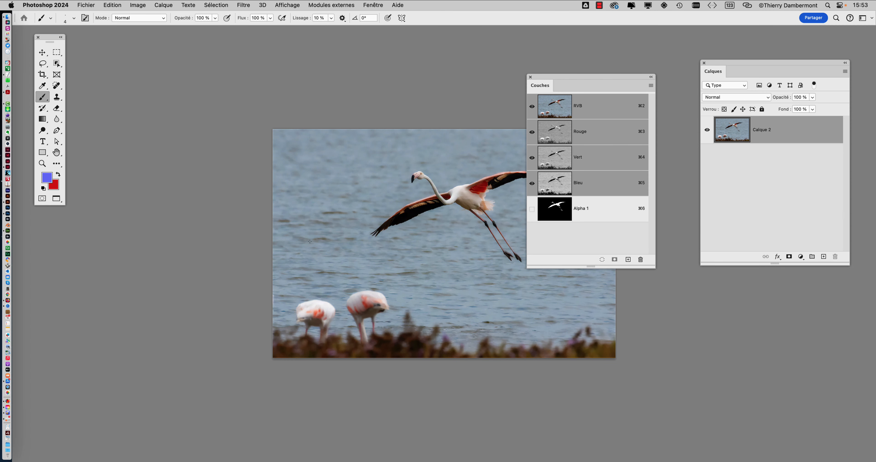
{"action": "left_click_drag", "start_coordinate": [446, 209], "coordinate": [302, 177]}
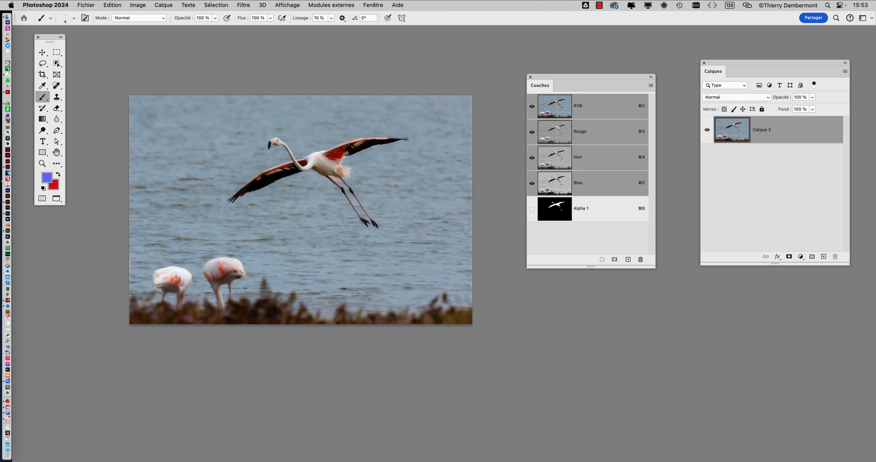
{"action": "scroll", "coordinate": [357, 233], "scroll_direction": "down", "scroll_amount": 5}
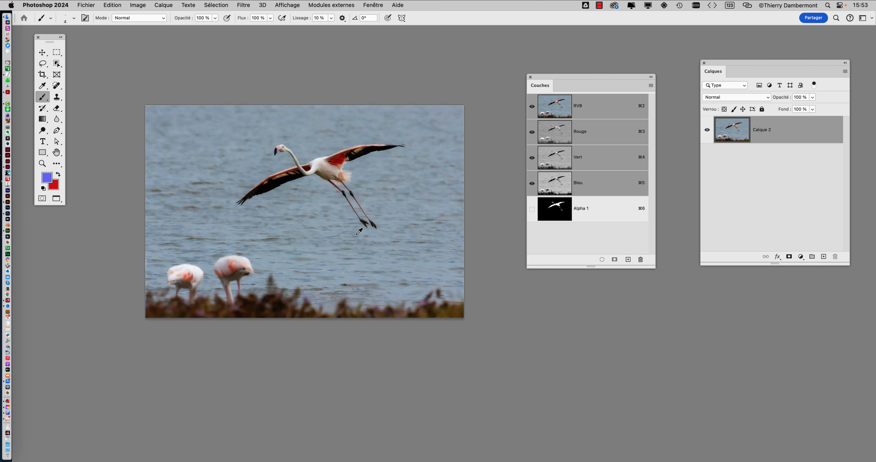
{"action": "scroll", "coordinate": [358, 233], "scroll_direction": "down", "scroll_amount": 3}
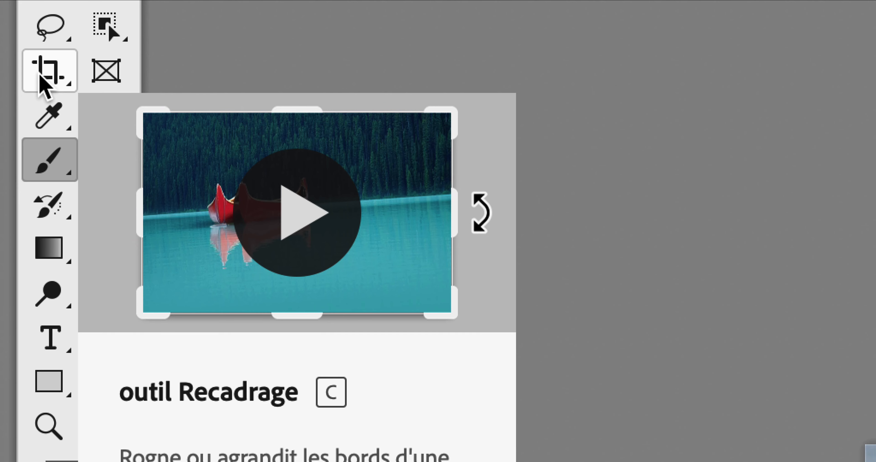
Activate the Crop tool with the Rapport L/H preset, leaving both its width and height ratio values empty.
{"action": "left_click", "coordinate": [40, 76]}
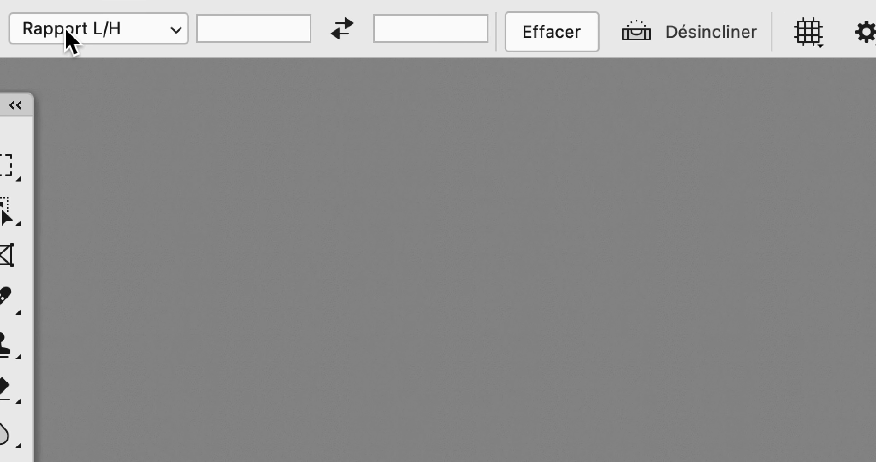
{"action": "left_click", "coordinate": [98, 29]}
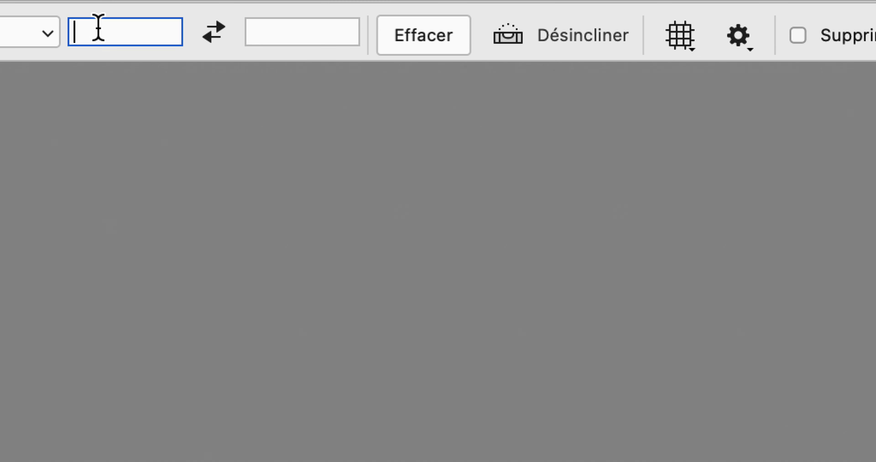
{"action": "left_click", "coordinate": [259, 34]}
{"action": "left_click", "coordinate": [136, 29]}
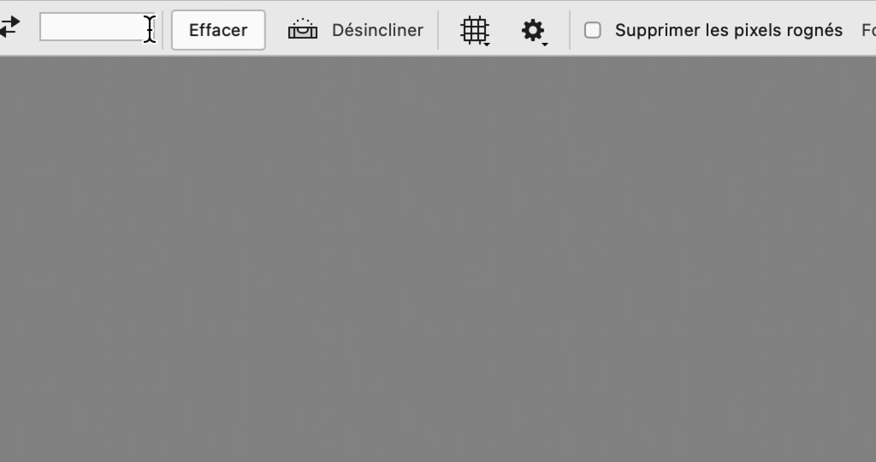
{"action": "left_click", "coordinate": [409, 34]}
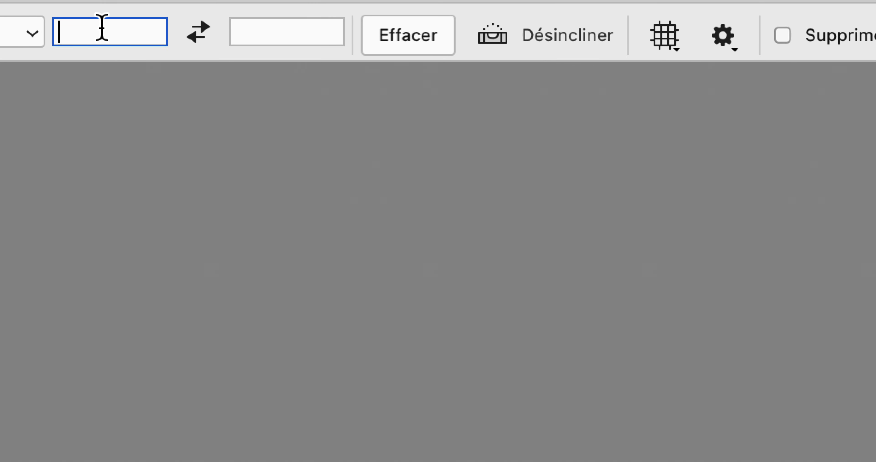
{"action": "left_click", "coordinate": [212, 29]}
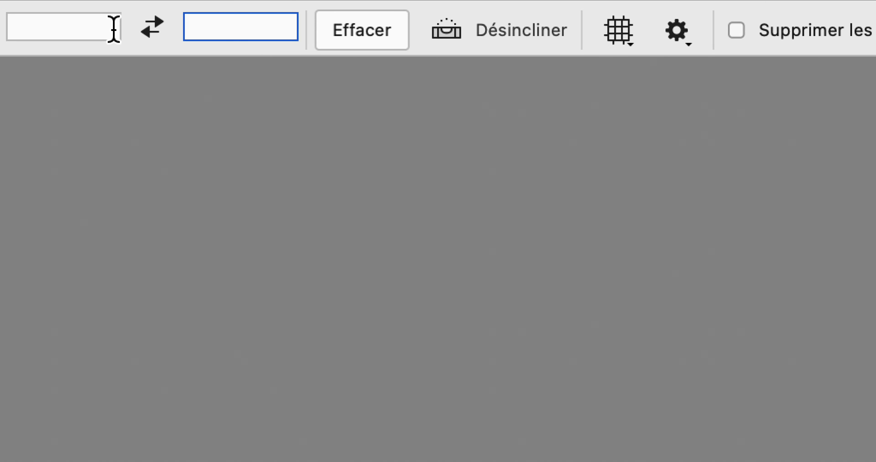
{"action": "left_click", "coordinate": [114, 29]}
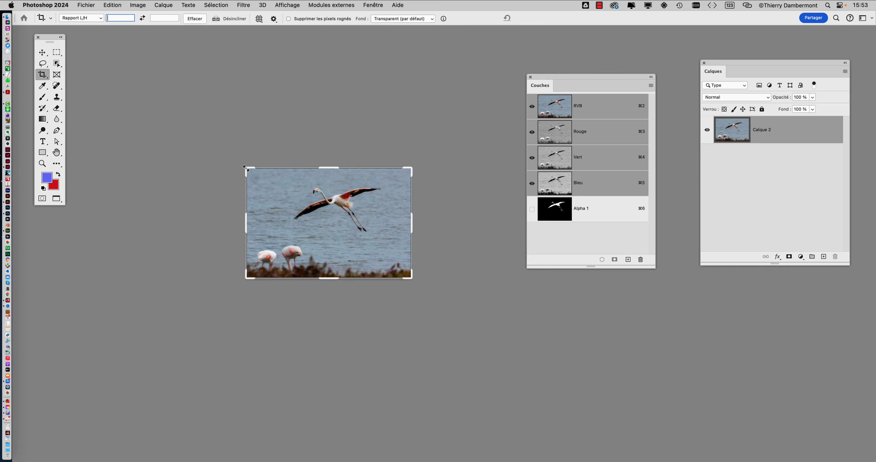
Extend the canvas above and on both sides of the flamingo image with a transparent background, and apply the crop.
{"action": "left_click_drag", "start_coordinate": [244, 168], "coordinate": [212, 147]}
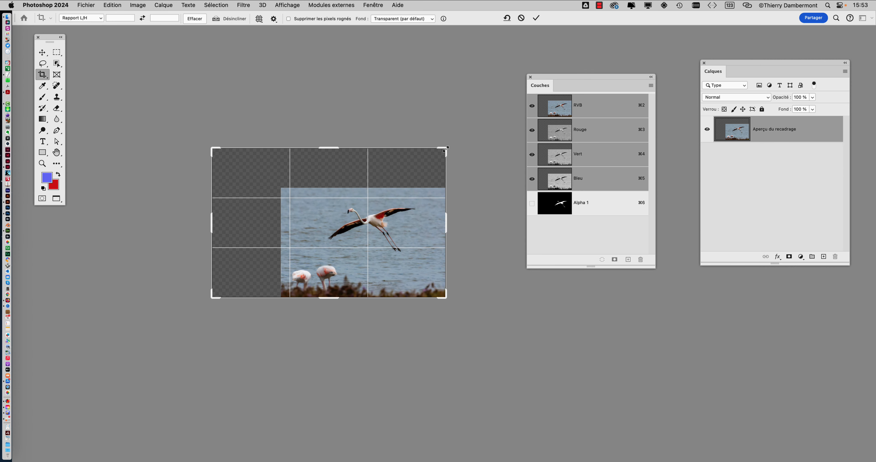
{"action": "left_click_drag", "start_coordinate": [446, 148], "coordinate": [480, 149]}
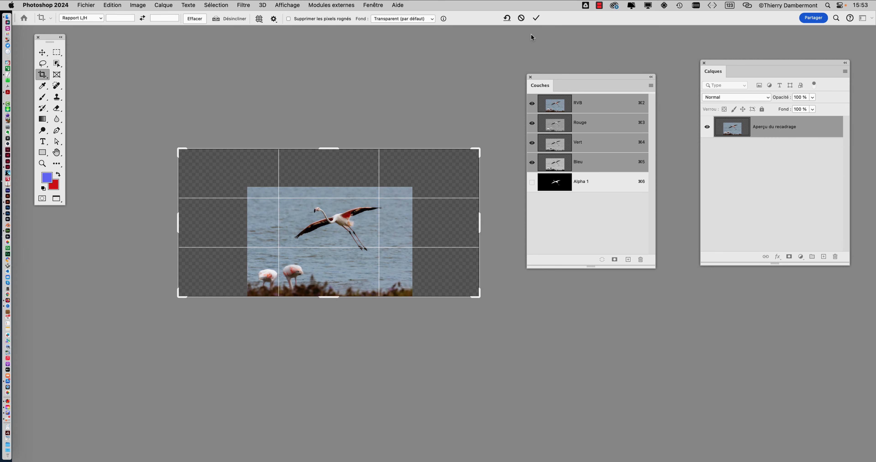
{"action": "left_click", "coordinate": [536, 17]}
{"action": "left_click_drag", "start_coordinate": [356, 213], "coordinate": [208, 164]}
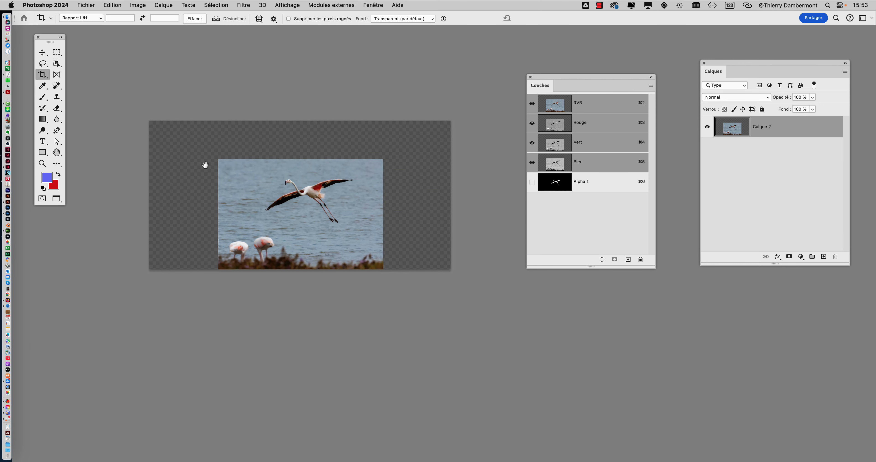
{"action": "scroll", "coordinate": [244, 212], "scroll_direction": "up", "scroll_amount": 3}
{"action": "scroll", "coordinate": [244, 212], "scroll_direction": "up", "scroll_amount": 1}
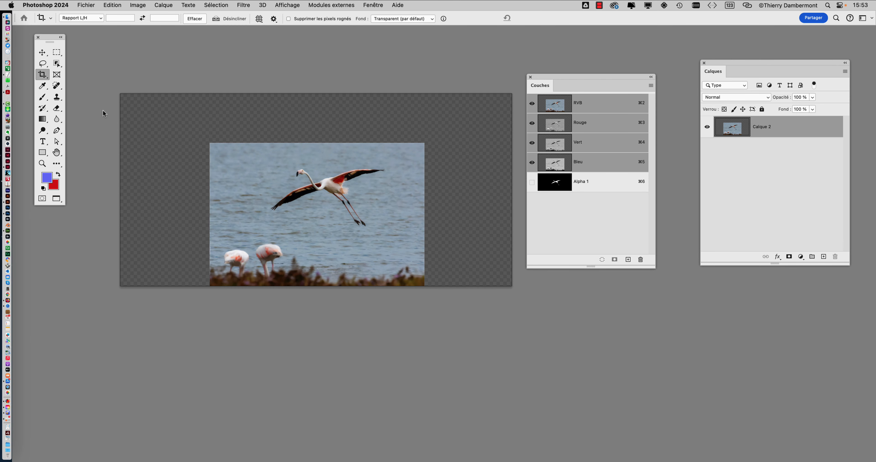
Activate the Rectangular Marquee tool, try its Taille fixe style, and set the style back to Normal.
{"action": "left_click", "coordinate": [54, 54]}
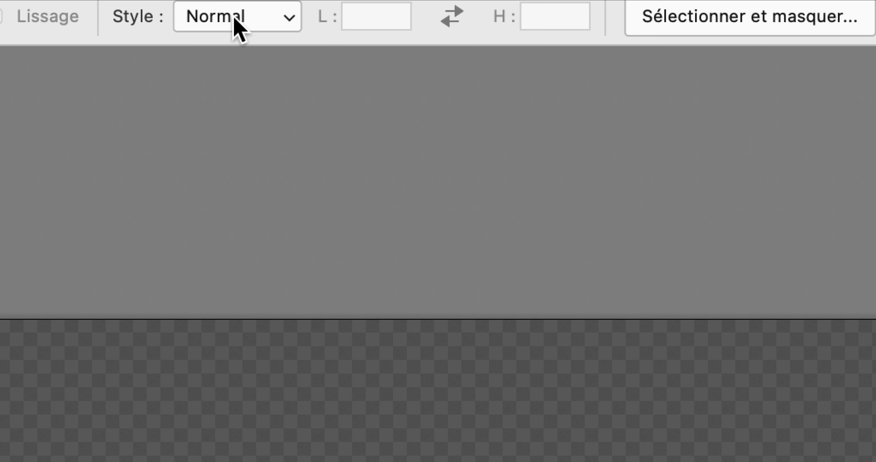
{"action": "left_click", "coordinate": [234, 17]}
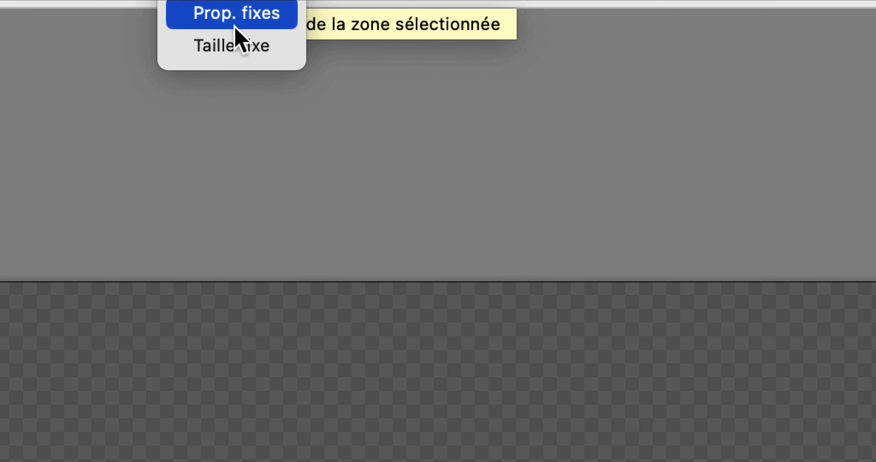
{"action": "left_click", "coordinate": [235, 84]}
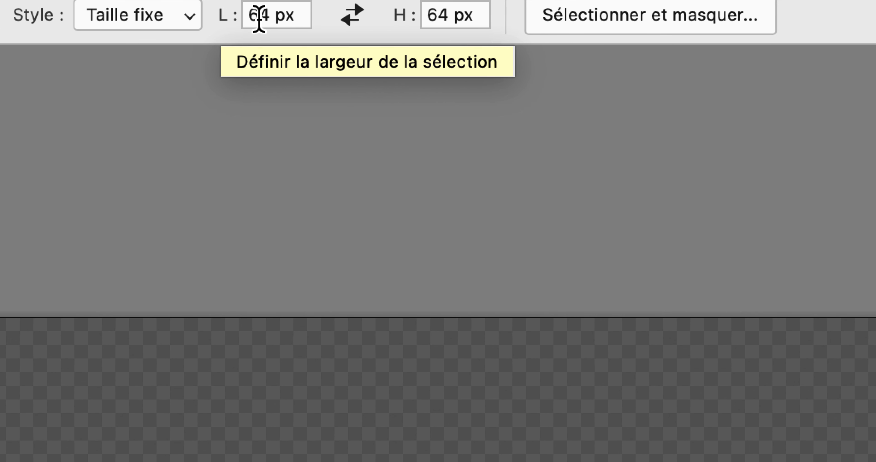
{"action": "left_click", "coordinate": [129, 17]}
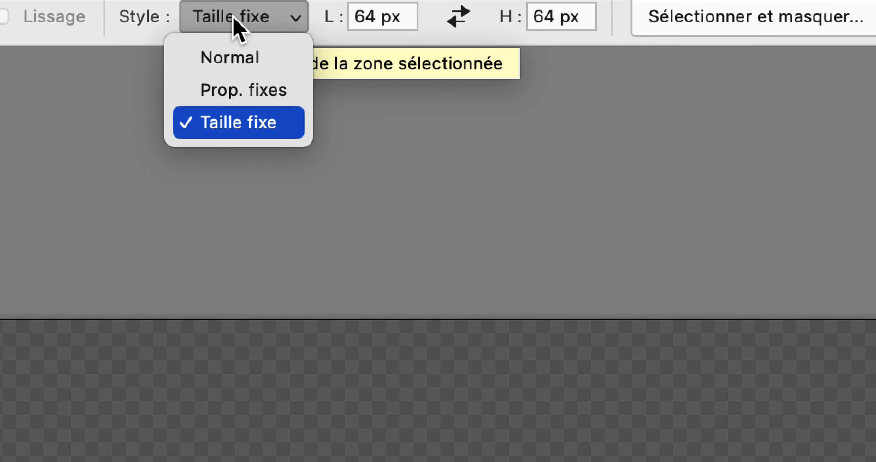
{"action": "left_click", "coordinate": [232, 57]}
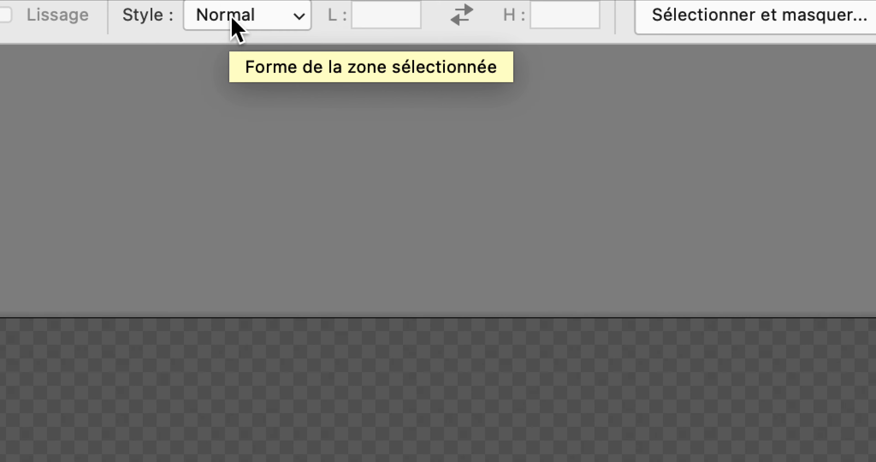
{"action": "left_click", "coordinate": [231, 21]}
{"action": "left_click", "coordinate": [231, 84]}
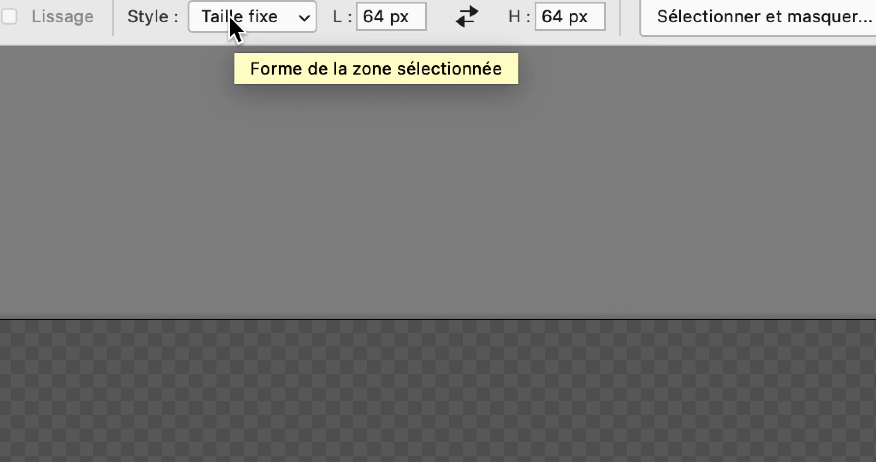
{"action": "left_click", "coordinate": [231, 21]}
{"action": "left_click", "coordinate": [232, 55]}
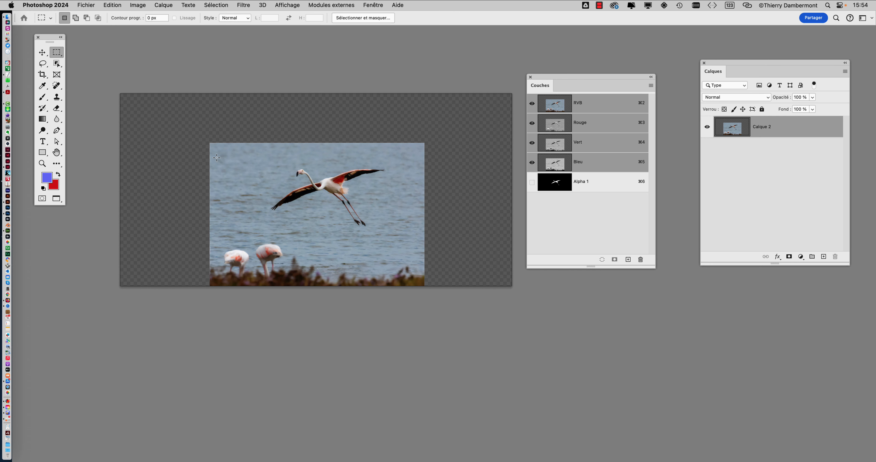
Move the Couches panel farther from the image, select the lower-left transparent area slightly overlapping the photo, and display the contextual task bar.
{"action": "left_click_drag", "start_coordinate": [539, 80], "coordinate": [624, 48]}
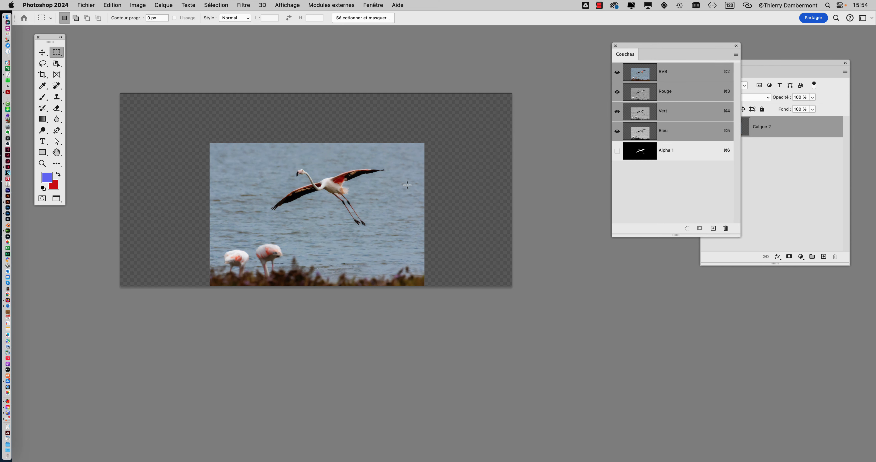
{"action": "left_click_drag", "start_coordinate": [113, 197], "coordinate": [215, 288]}
{"action": "left_click", "coordinate": [374, 5]}
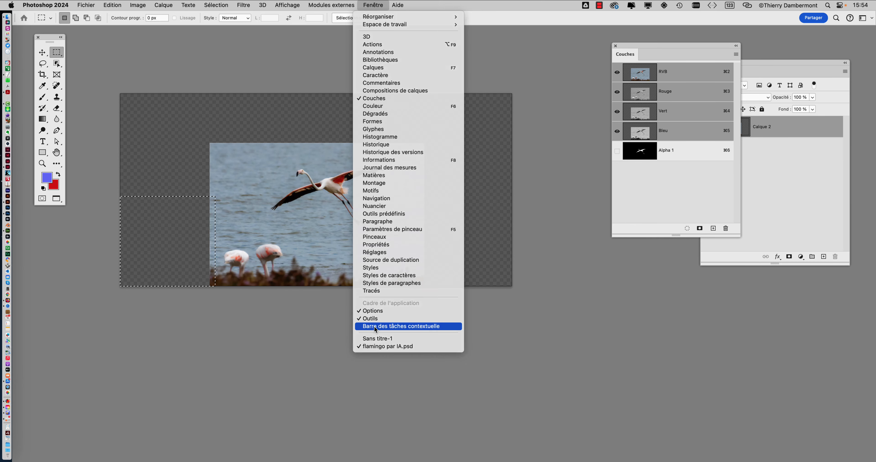
{"action": "left_click", "coordinate": [374, 328]}
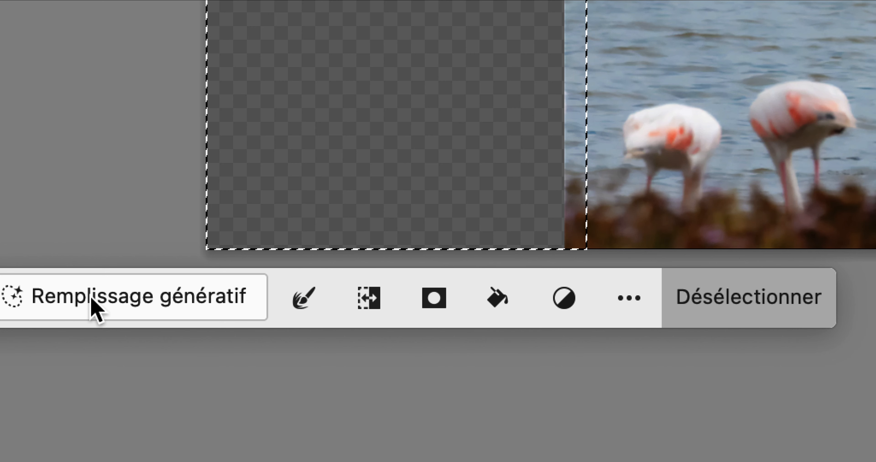
Try a generative fill of the selected lower-left area without a prompt, cancel the generation and clear the selection.
{"action": "left_click", "coordinate": [92, 297]}
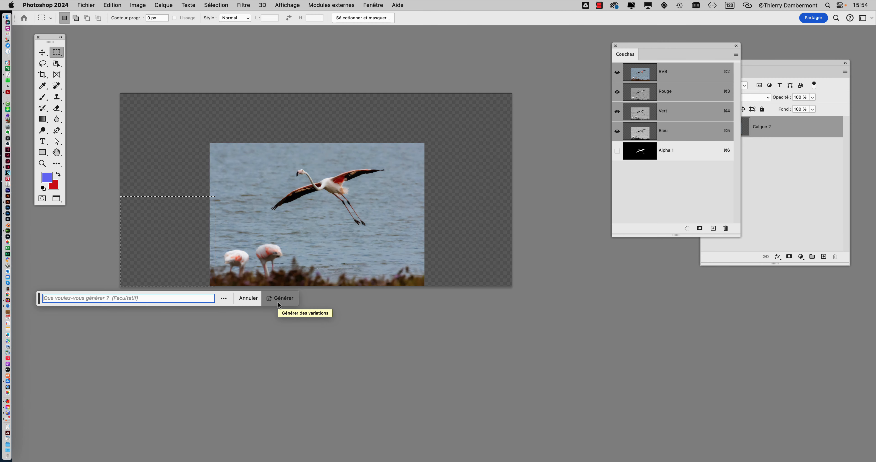
{"action": "left_click", "coordinate": [278, 301]}
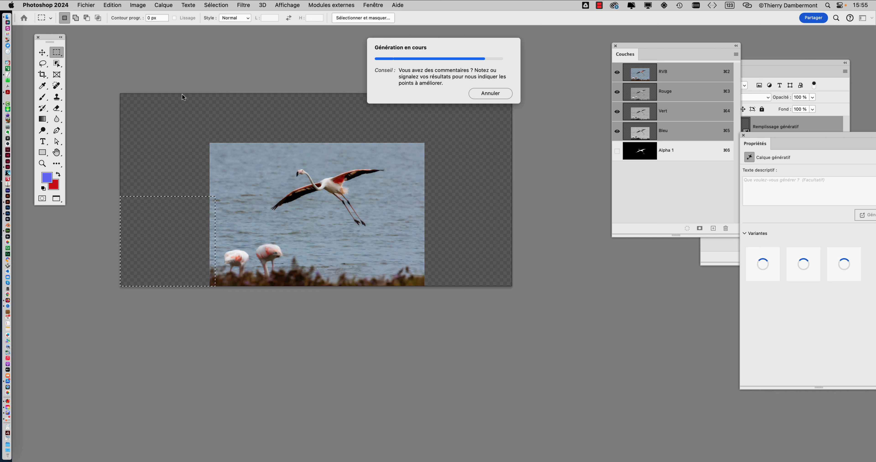
{"action": "left_click", "coordinate": [482, 94]}
{"action": "left_click", "coordinate": [211, 89]}
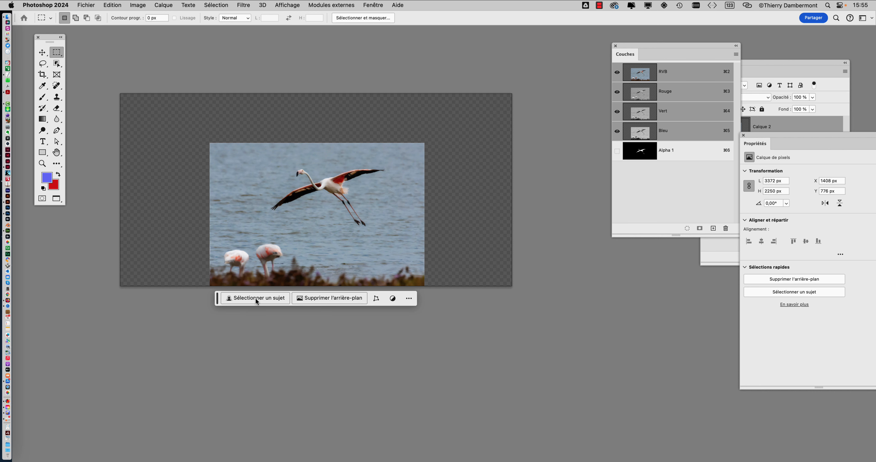
{"action": "left_click", "coordinate": [374, 5]}
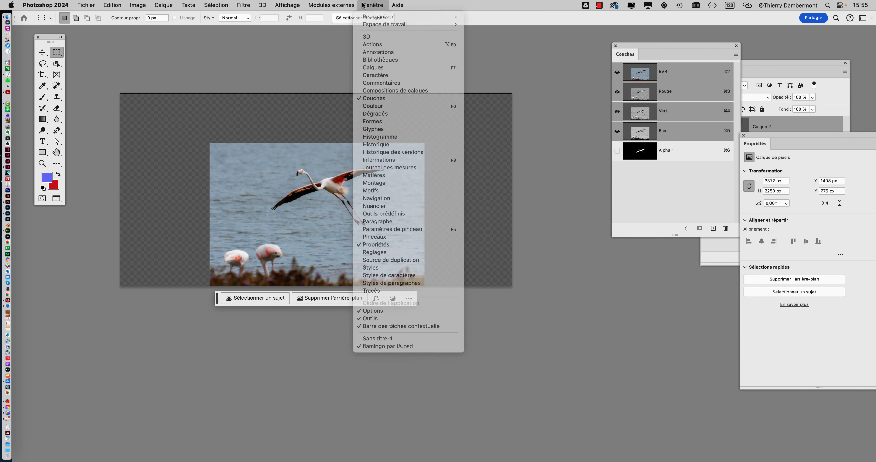
{"action": "left_click", "coordinate": [221, 189]}
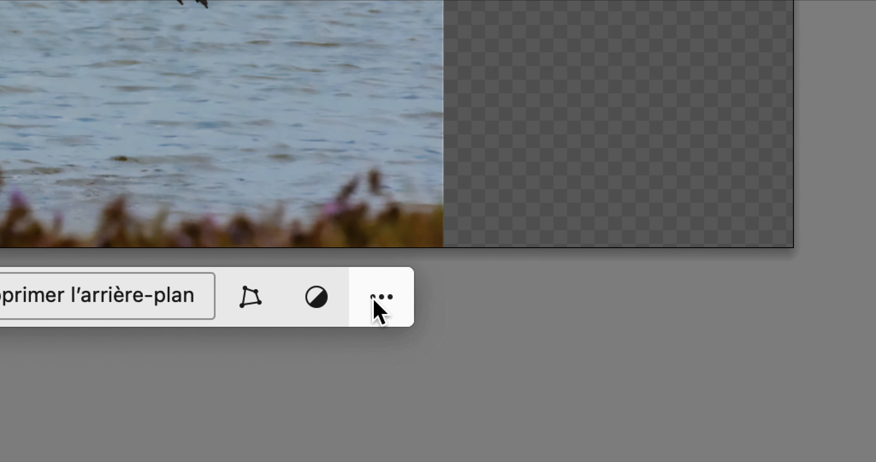
{"action": "left_click", "coordinate": [374, 299]}
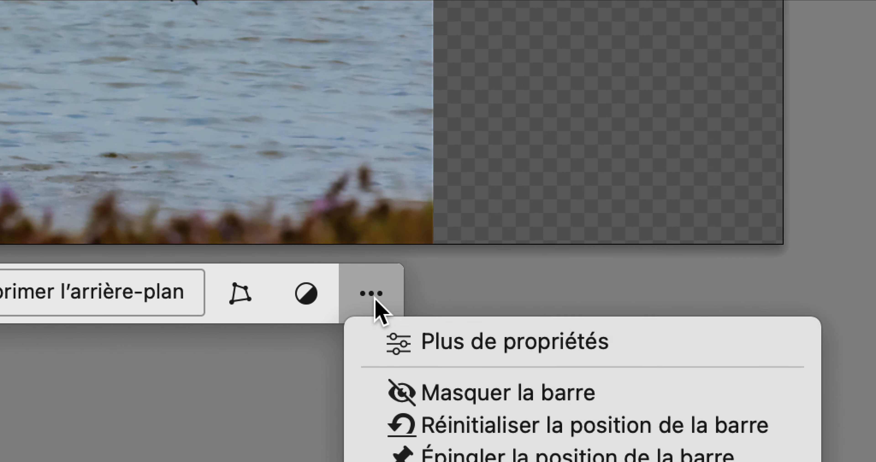
{"action": "left_click", "coordinate": [382, 300]}
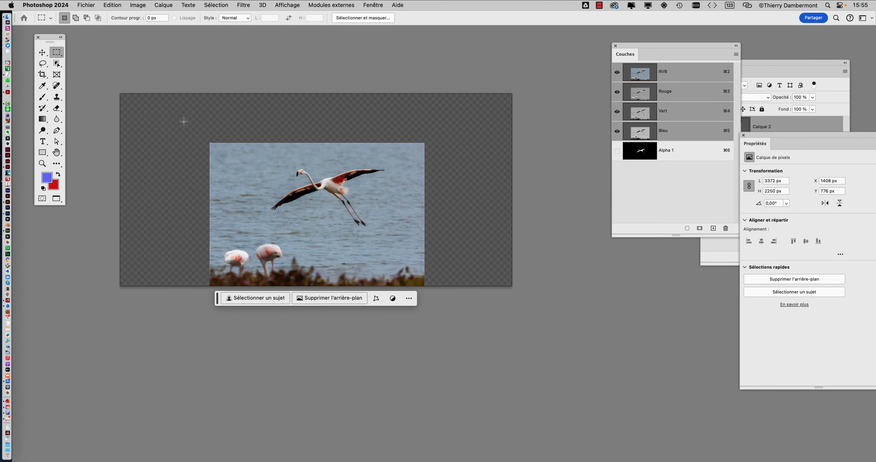
Activate the Crop tool and undo the transparent canvas extension around the flamingo photo.
{"action": "left_click", "coordinate": [43, 74]}
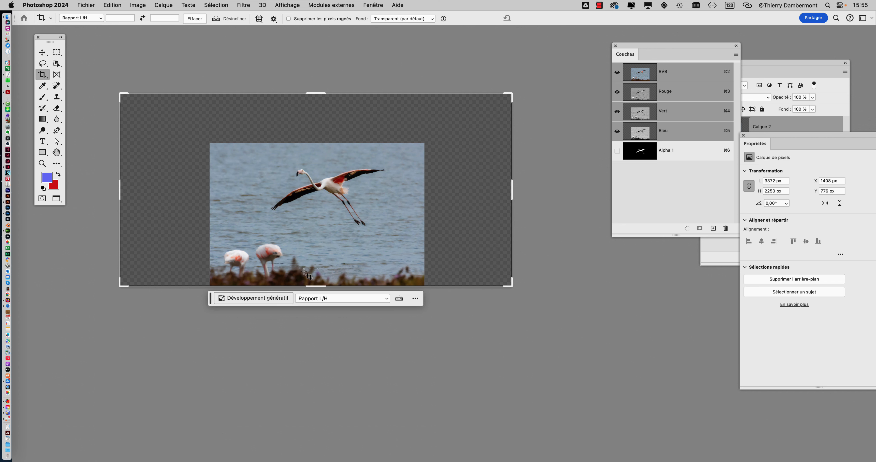
{"action": "key", "text": "super+z"}
{"action": "key", "text": "super+z"}
{"action": "key", "text": "super+z"}
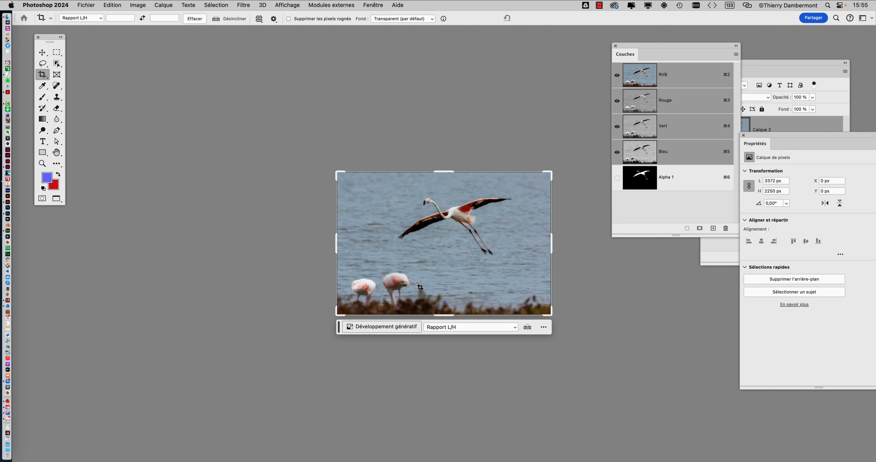
Extend the crop frame slightly beyond the photo's left and bottom edges and fill the new area with Generative Expand, without a prompt.
{"action": "left_click_drag", "start_coordinate": [290, 190], "coordinate": [186, 140]}
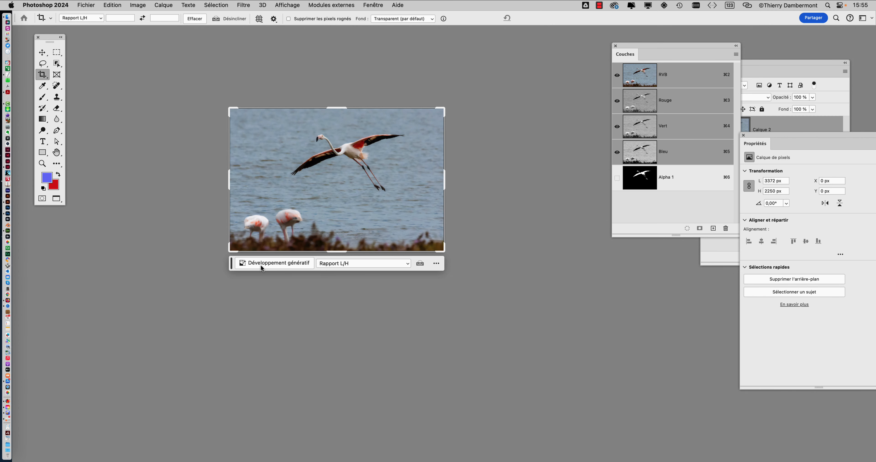
{"action": "left_click_drag", "start_coordinate": [231, 253], "coordinate": [217, 263]}
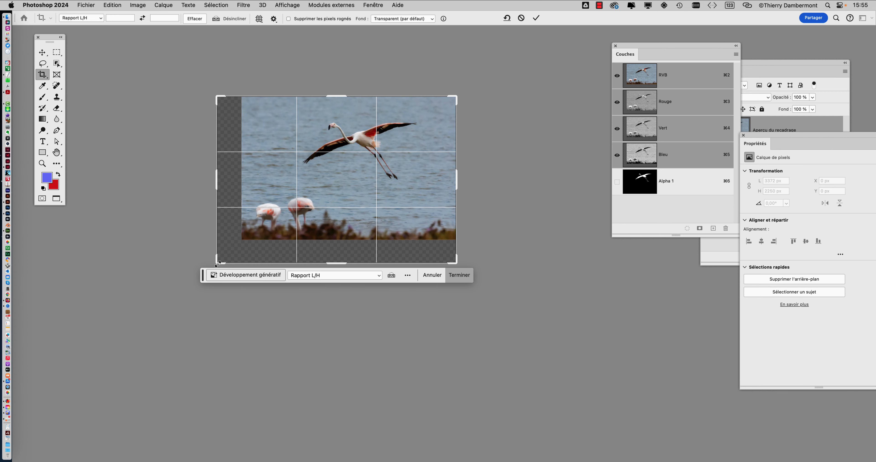
{"action": "left_click", "coordinate": [234, 276]}
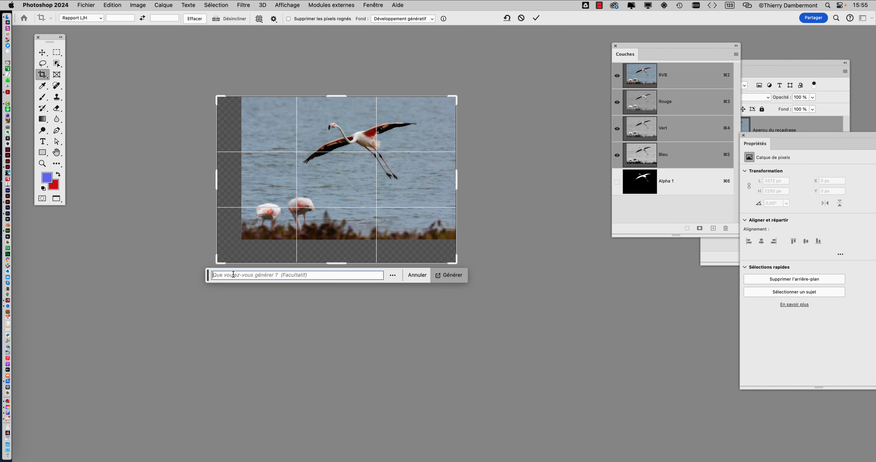
{"action": "left_click", "coordinate": [434, 276]}
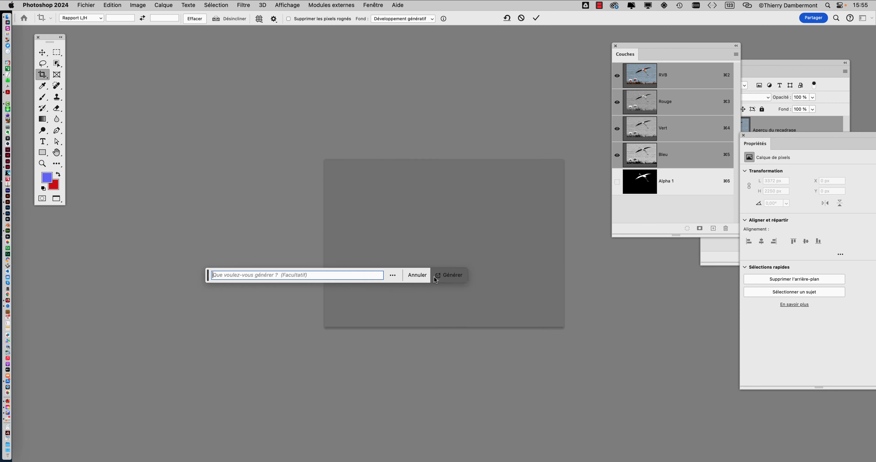
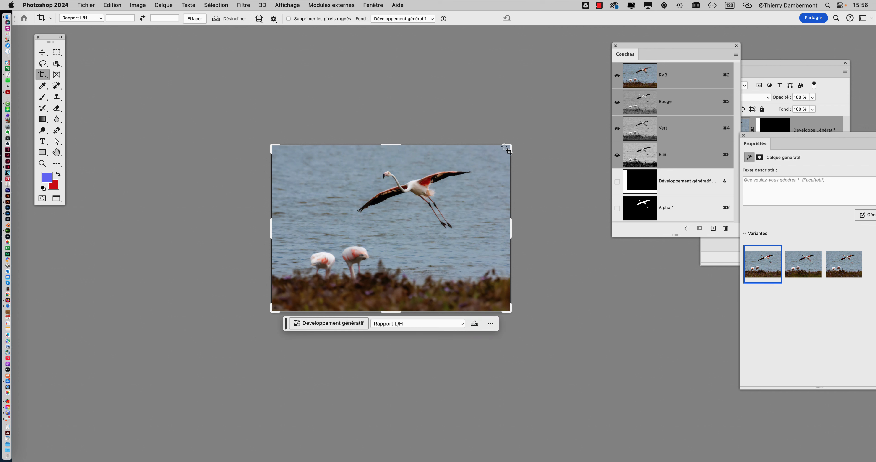
Extend the crop frame above and on both sides of the photo and fill it with Generative Expand, leaving the prompt empty.
{"action": "left_click_drag", "start_coordinate": [506, 146], "coordinate": [555, 133]}
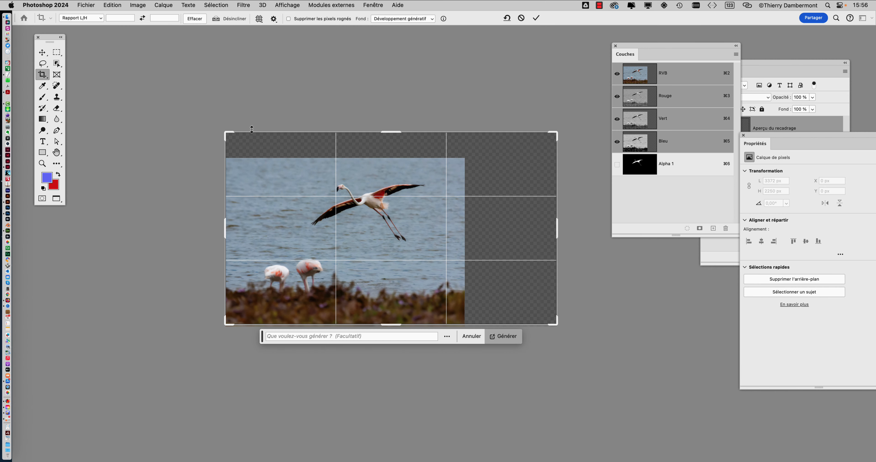
{"action": "left_click_drag", "start_coordinate": [227, 134], "coordinate": [184, 129]}
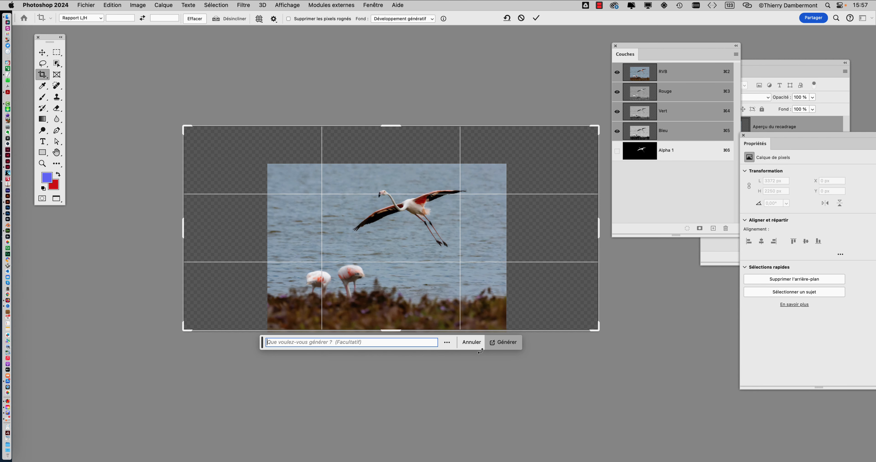
{"action": "left_click", "coordinate": [511, 344]}
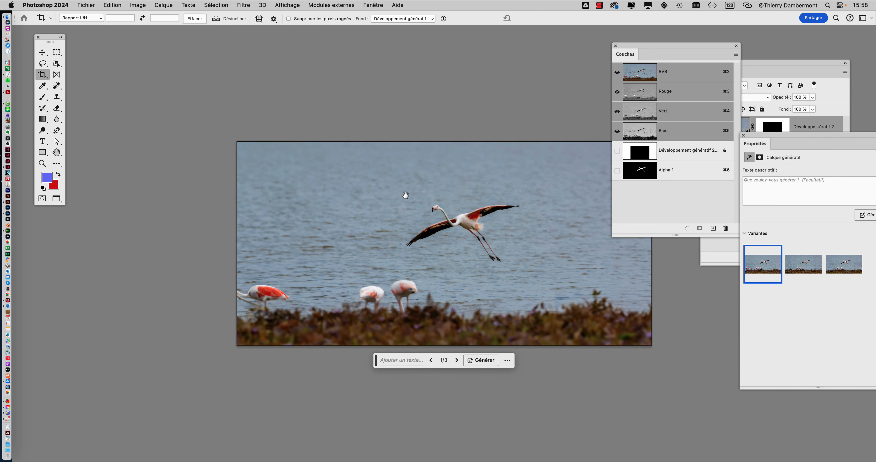
{"action": "left_click_drag", "start_coordinate": [405, 196], "coordinate": [305, 205]}
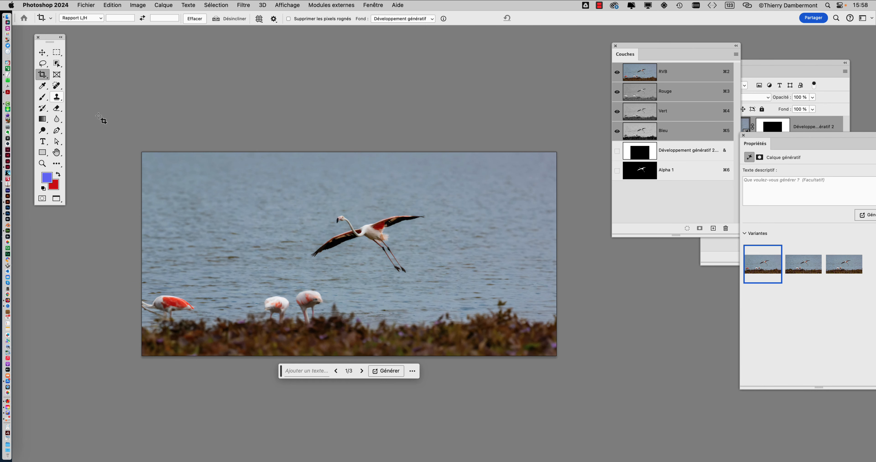
Activate the Move tool, load the Alpha 1 channel as a selection and invert it to select everything around the flying flamingo.
{"action": "left_click", "coordinate": [43, 56]}
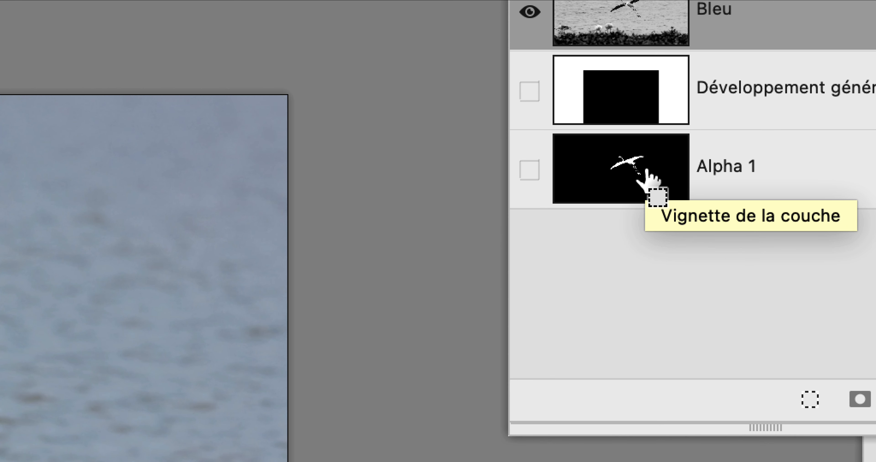
{"action": "left_click", "coordinate": [643, 171], "text": "super"}
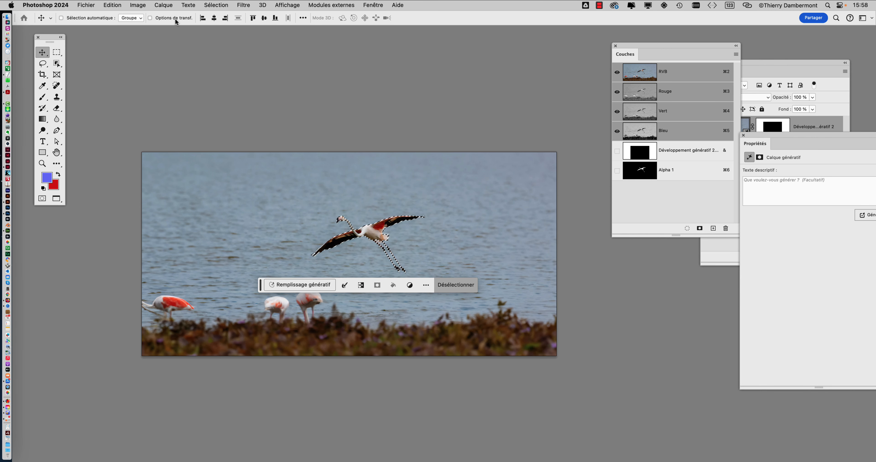
{"action": "left_click", "coordinate": [216, 5]}
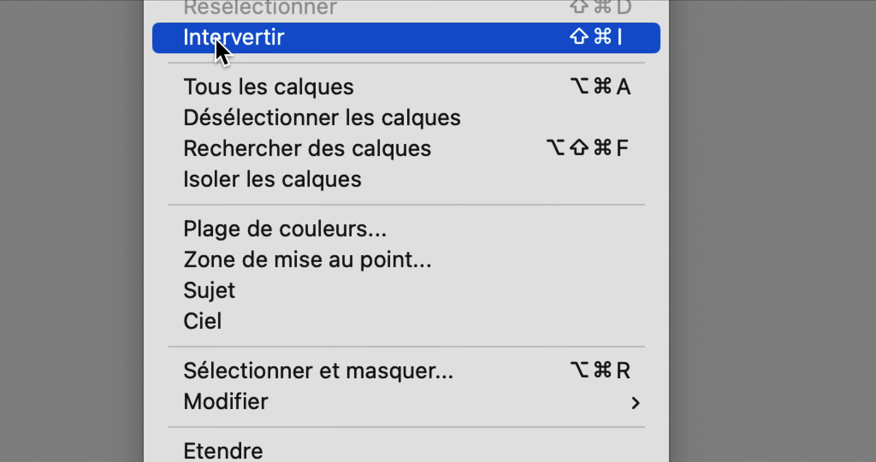
{"action": "left_click", "coordinate": [217, 40]}
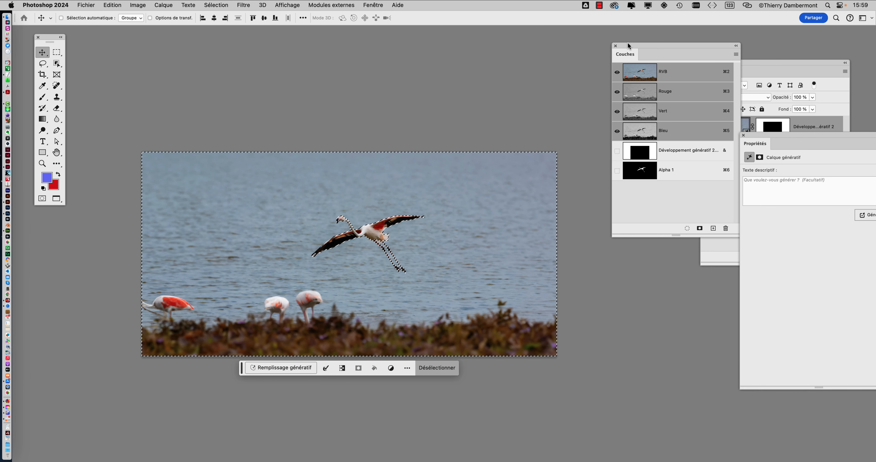
Arrange the Channels and Layers panels one above the other so that both are fully accessible.
{"action": "left_click_drag", "start_coordinate": [628, 43], "coordinate": [600, 254]}
{"action": "left_click_drag", "start_coordinate": [718, 62], "coordinate": [574, 40]}
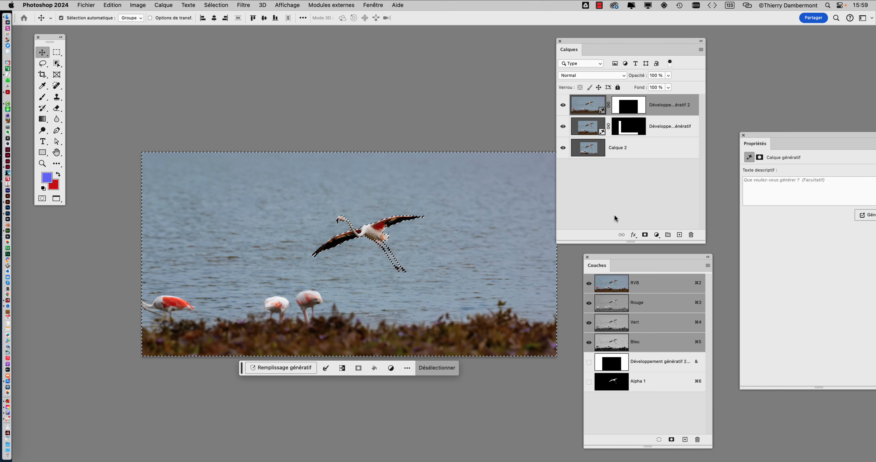
{"action": "left_click_drag", "start_coordinate": [610, 41], "coordinate": [626, 35]}
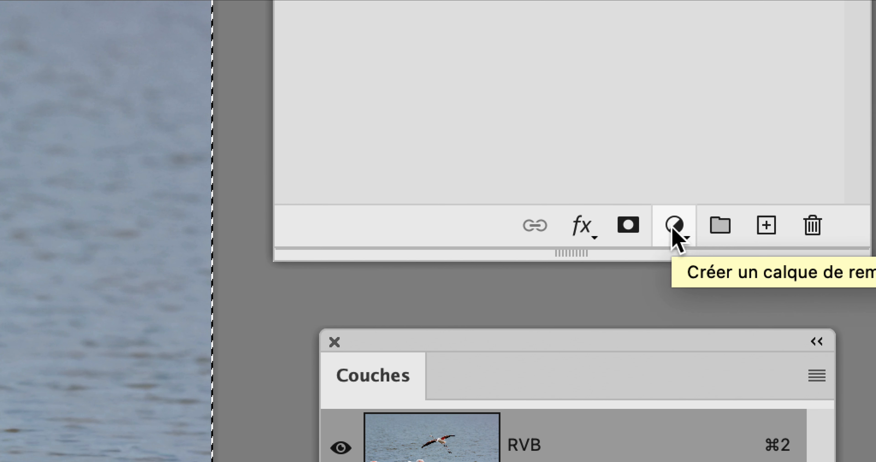
Try a Levels adjustment layer masked to the flamingo's surroundings, with the midtones brightened.
{"action": "left_click", "coordinate": [672, 229]}
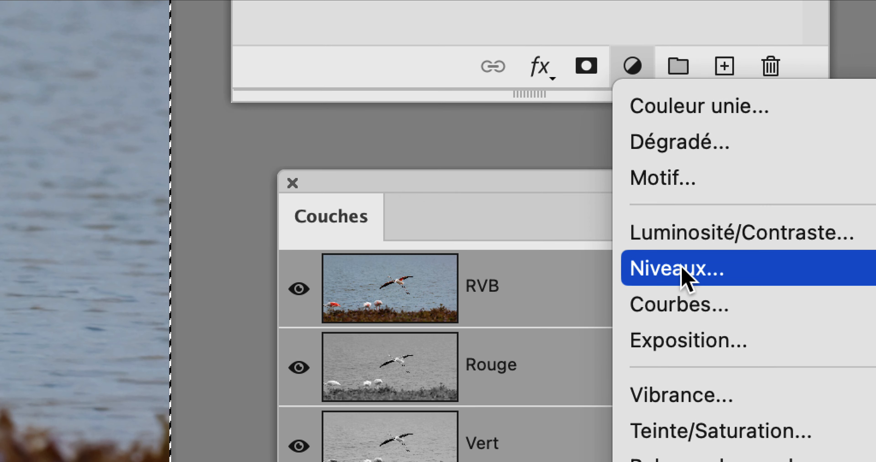
{"action": "left_click", "coordinate": [682, 269]}
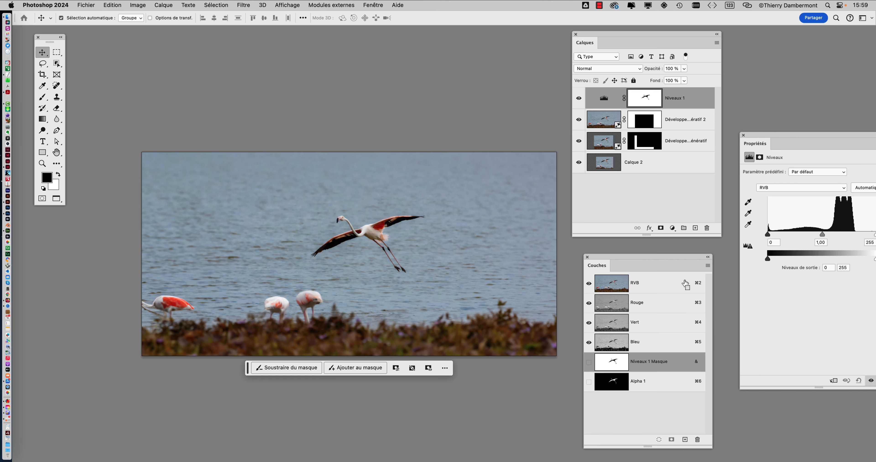
{"action": "left_click_drag", "start_coordinate": [749, 129], "coordinate": [545, 69]}
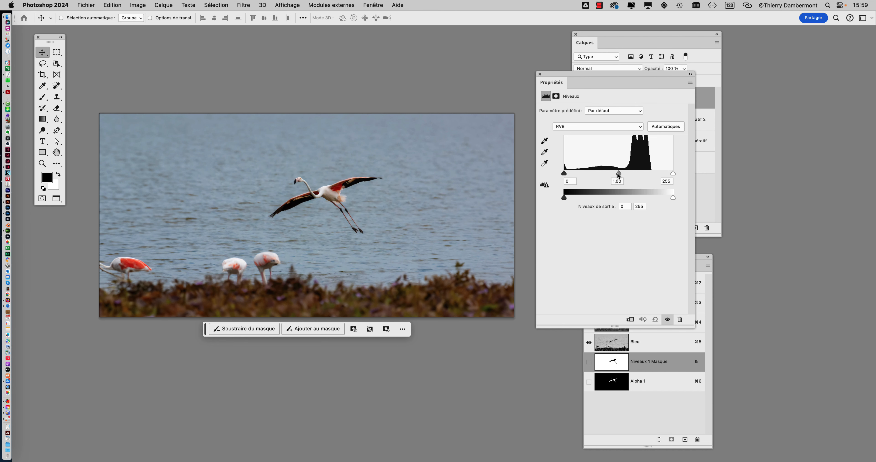
{"action": "mouse_move", "coordinate": [622, 173]}
{"action": "left_mouse_down"}
{"action": "mouse_move", "coordinate": [554, 174]}
{"action": "mouse_move", "coordinate": [605, 173]}
{"action": "left_mouse_up"}
{"action": "left_click_drag", "start_coordinate": [558, 78], "coordinate": [743, 79]}
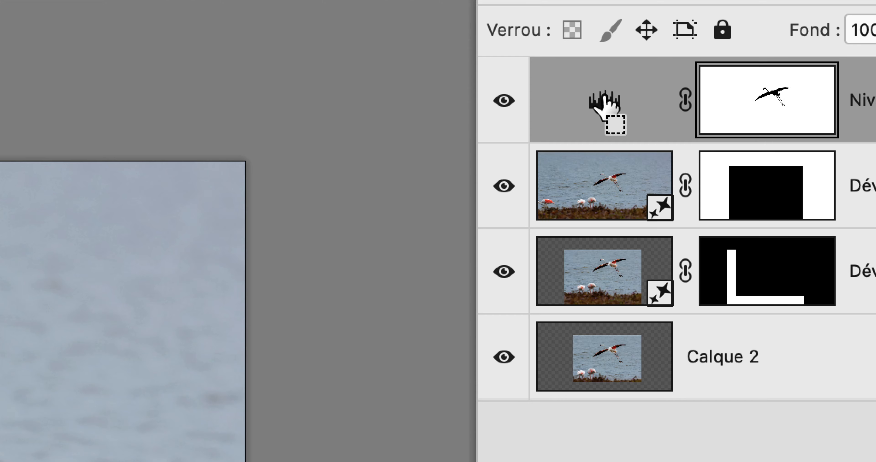
{"action": "left_click_drag", "start_coordinate": [604, 98], "coordinate": [721, 223]}
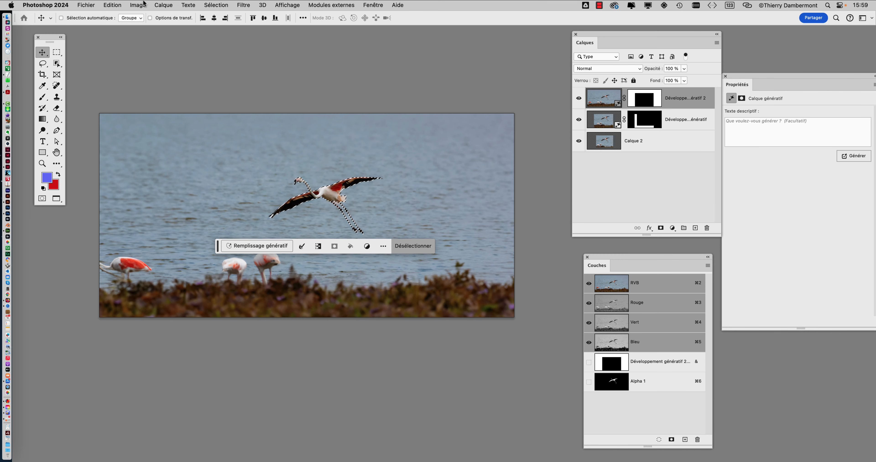
Invert the flamingo selection and add a Curves adjustment layer that affects only the surroundings.
{"action": "left_click", "coordinate": [216, 4]}
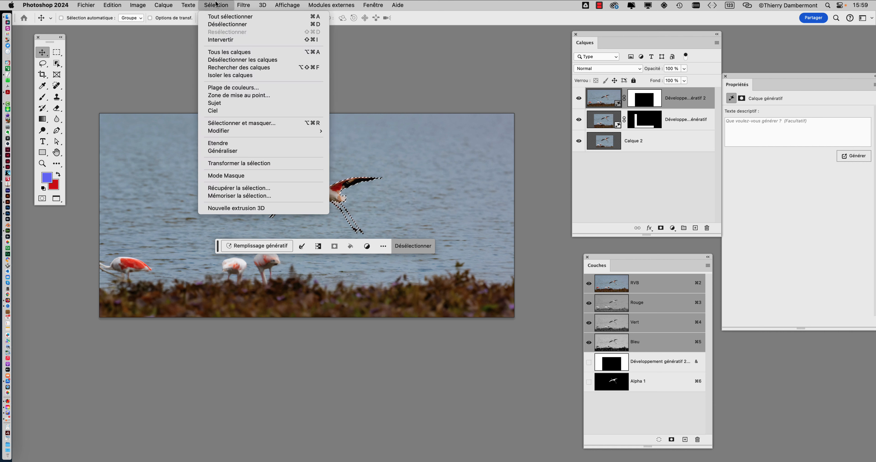
{"action": "left_click", "coordinate": [223, 39]}
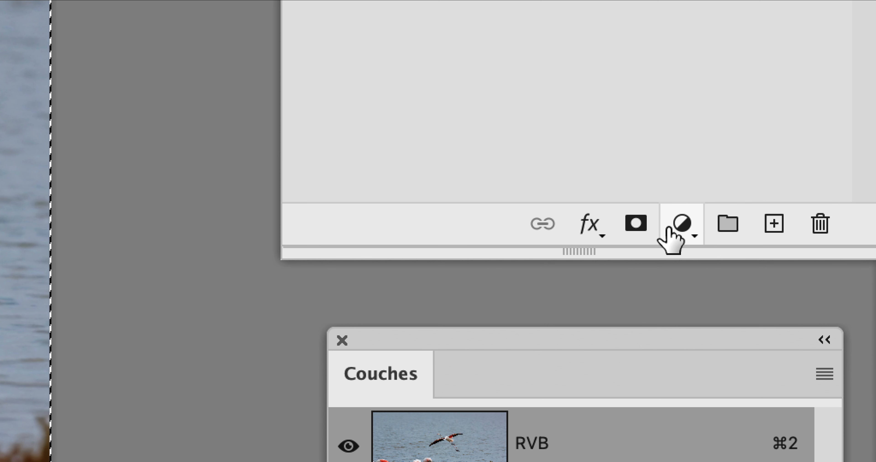
{"action": "left_click", "coordinate": [668, 229]}
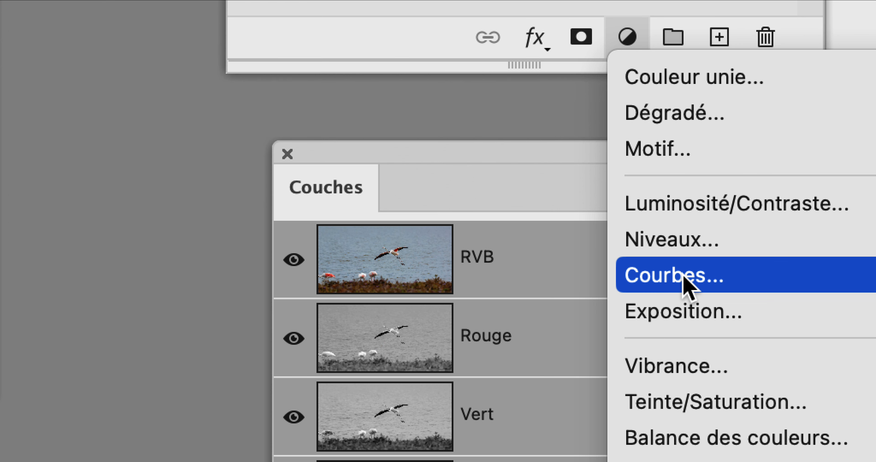
{"action": "left_click", "coordinate": [683, 282]}
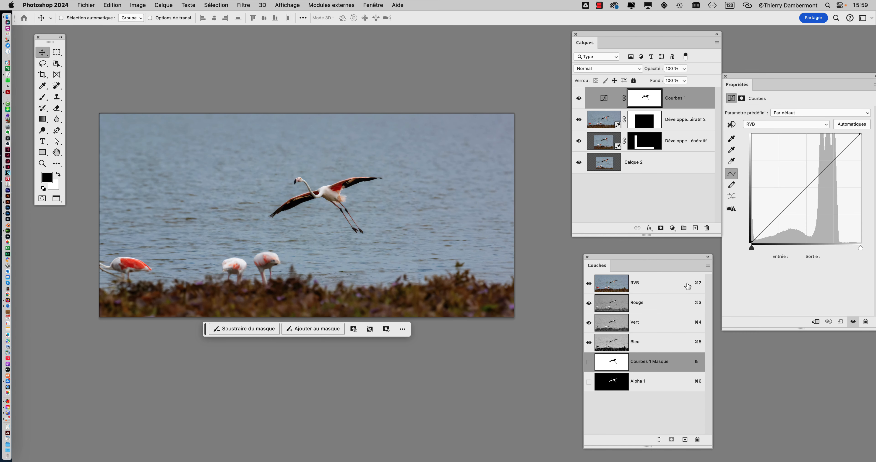
Shape the RGB curve to lighten the surroundings, with one point at input 78, output 84 and another at input 162, output 207.
{"action": "left_click_drag", "start_coordinate": [767, 78], "coordinate": [560, 66]}
{"action": "left_click", "coordinate": [587, 190]}
{"action": "mouse_move", "coordinate": [633, 141]}
{"action": "left_mouse_down"}
{"action": "mouse_move", "coordinate": [633, 149]}
{"action": "mouse_move", "coordinate": [622, 136]}
{"action": "left_mouse_up"}
{"action": "mouse_move", "coordinate": [587, 190]}
{"action": "left_mouse_down"}
{"action": "mouse_move", "coordinate": [591, 204]}
{"action": "mouse_move", "coordinate": [580, 194]}
{"action": "left_mouse_up"}
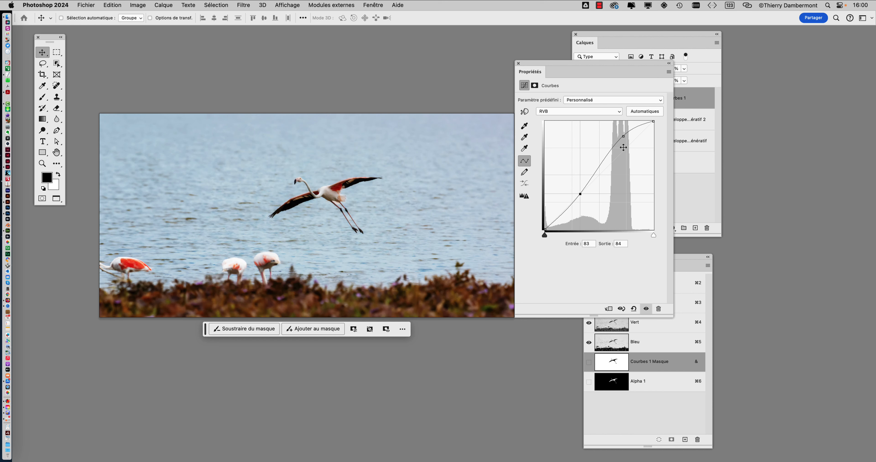
{"action": "left_click_drag", "start_coordinate": [624, 138], "coordinate": [615, 137]}
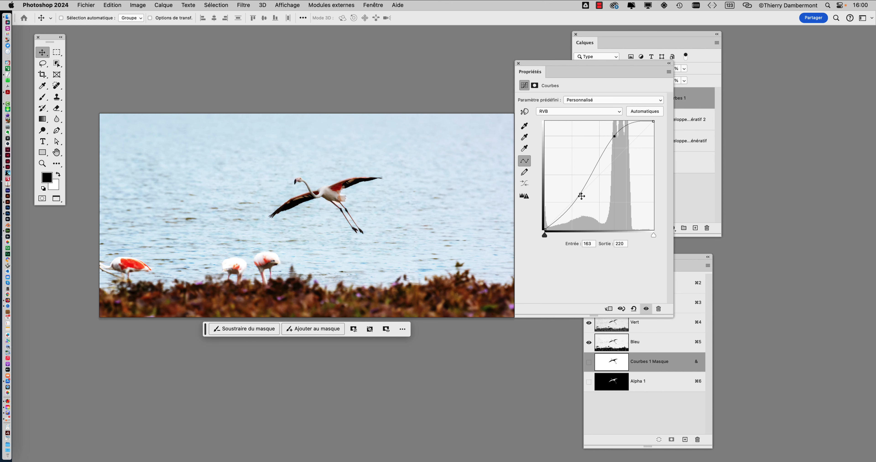
{"action": "left_click_drag", "start_coordinate": [582, 197], "coordinate": [578, 194]}
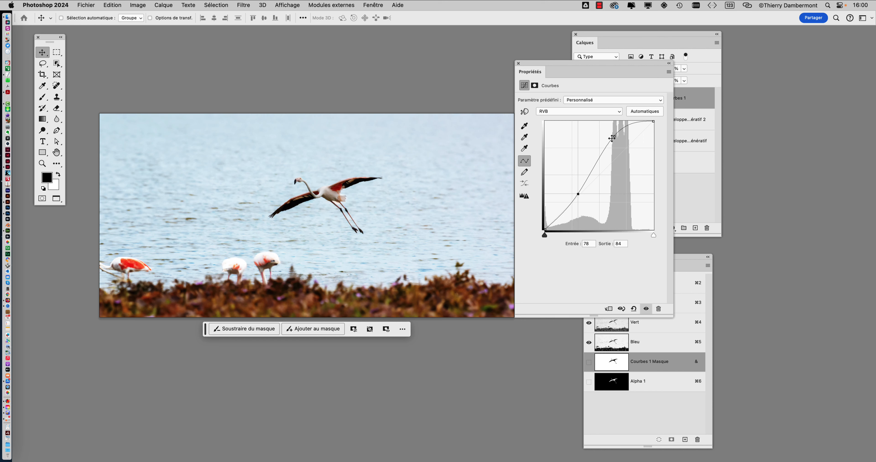
{"action": "left_click_drag", "start_coordinate": [612, 138], "coordinate": [613, 142]}
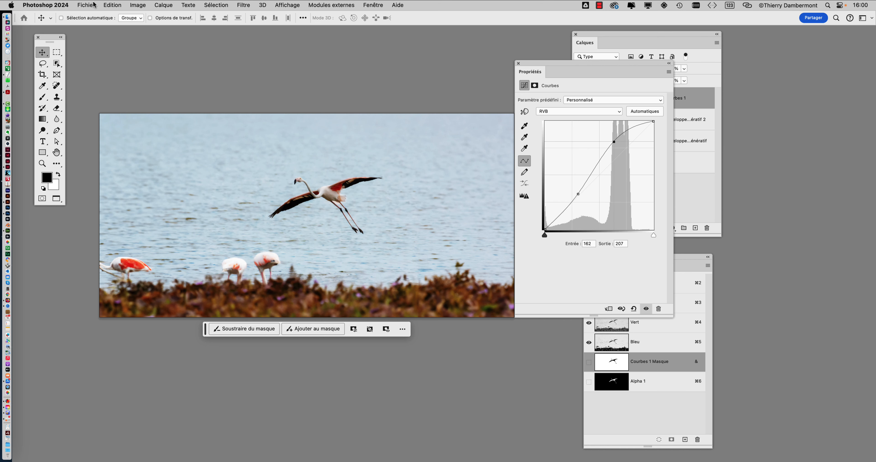
Save the edited flamingo PSD and switch to InDesign.
{"action": "left_click", "coordinate": [86, 5]}
{"action": "key", "text": "super+Tab"}
{"action": "left_click", "coordinate": [168, 243]}
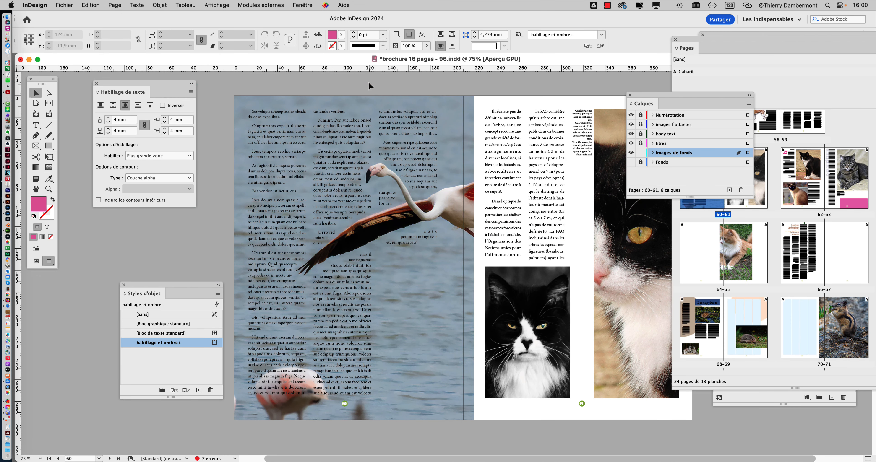
Display the document's list of links and place it over the right-hand page.
{"action": "left_click", "coordinate": [302, 5]}
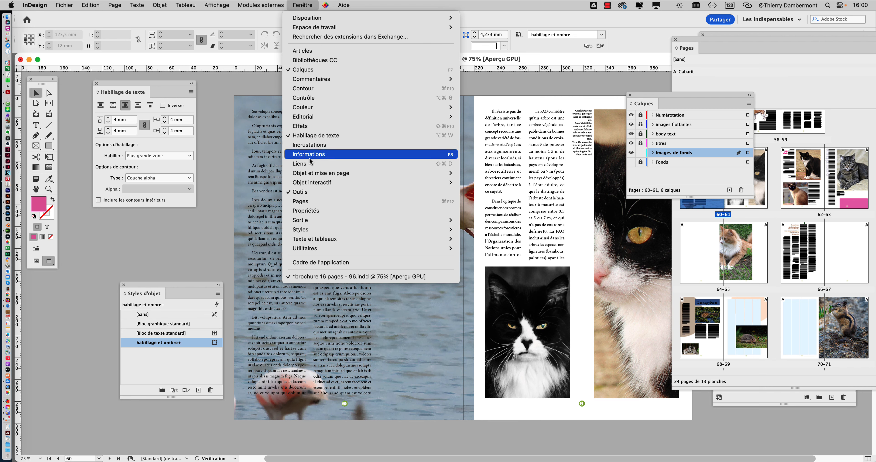
{"action": "left_click", "coordinate": [316, 165]}
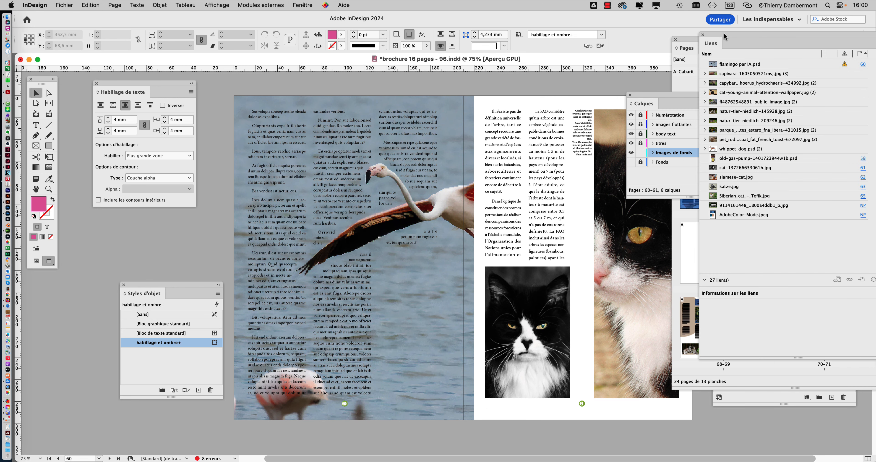
{"action": "left_click_drag", "start_coordinate": [724, 37], "coordinate": [487, 90]}
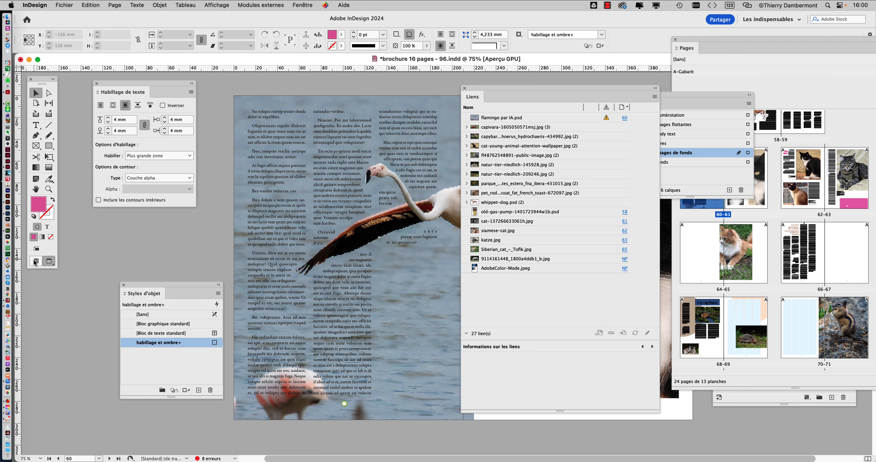
Switch to Normal view and update the modified flamingo par IA.psd link on page 60.
{"action": "left_click", "coordinate": [36, 262]}
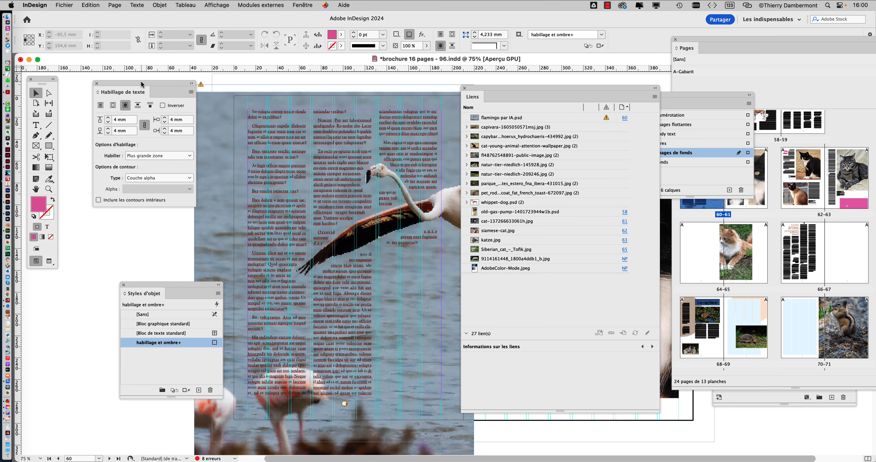
{"action": "left_click_drag", "start_coordinate": [141, 81], "coordinate": [106, 81]}
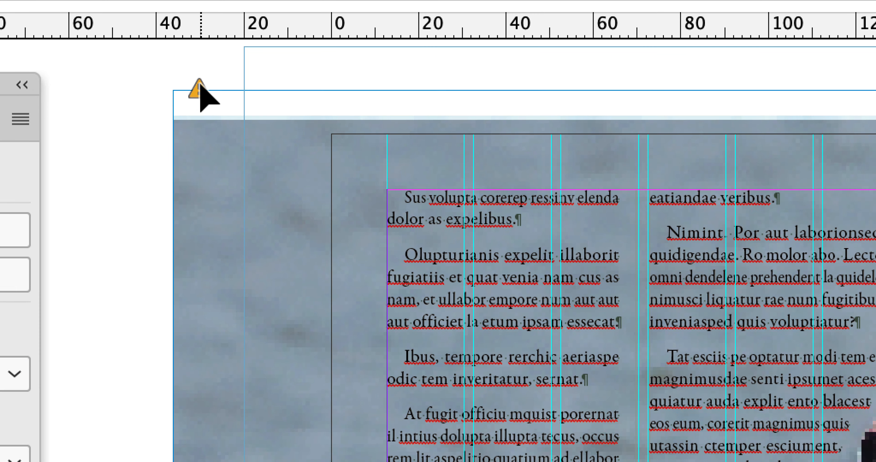
{"action": "left_click", "coordinate": [200, 87], "text": "alt"}
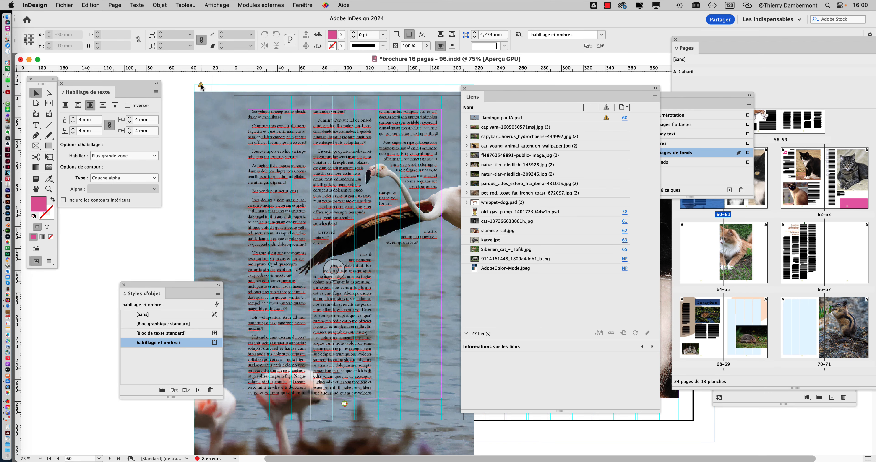
{"action": "left_click", "coordinate": [200, 87]}
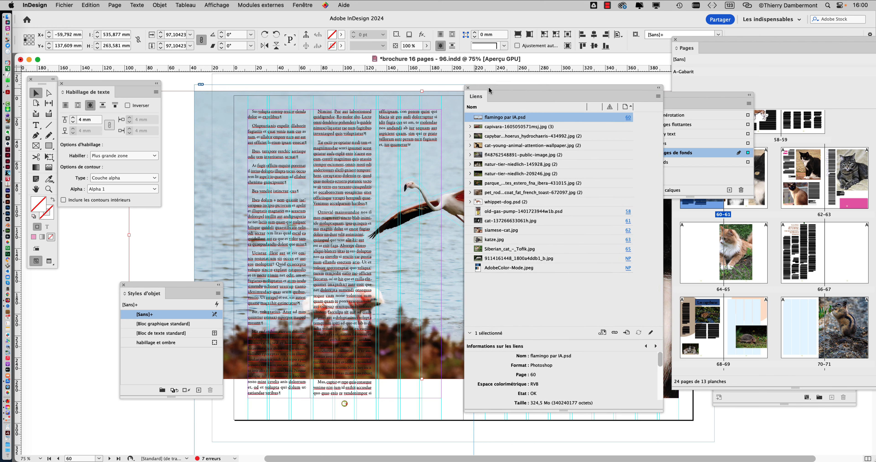
Select the flamingo photo inside its frame and shift it leftward to X -92.492 mm, Y 133.209 mm.
{"action": "left_click_drag", "start_coordinate": [466, 91], "coordinate": [541, 90]}
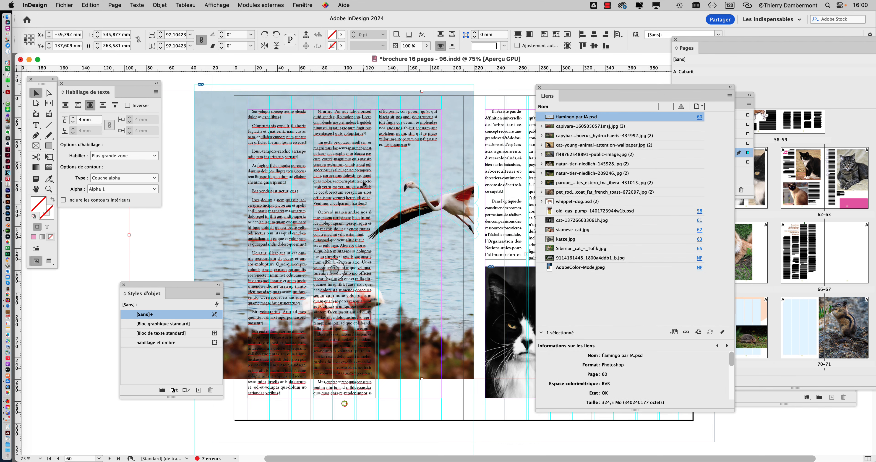
{"action": "key", "text": "super+minus"}
{"action": "key", "text": "super+minus"}
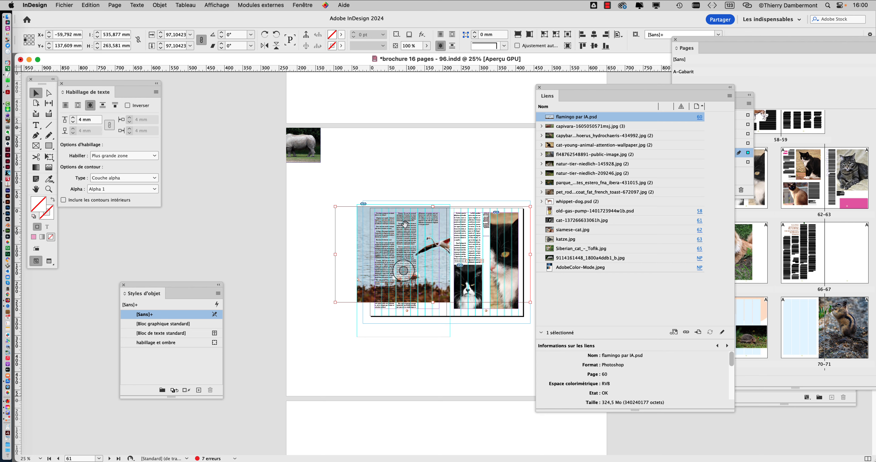
{"action": "left_click", "coordinate": [409, 194]}
{"action": "double_click", "coordinate": [402, 236]}
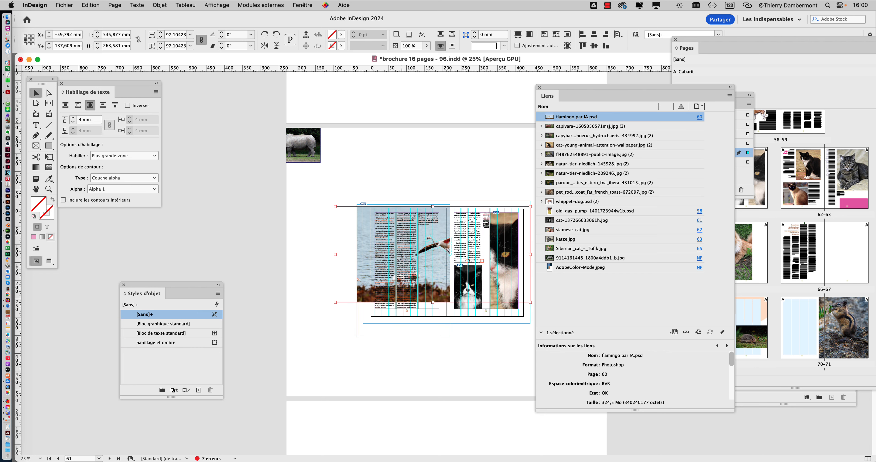
{"action": "left_click_drag", "start_coordinate": [402, 236], "coordinate": [390, 234]}
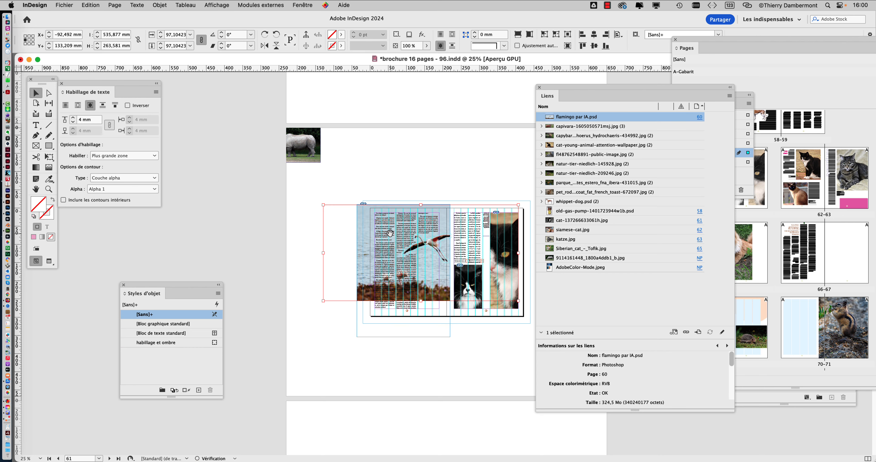
Enlarge the flamingo photo inside its frame proportionally to about 120.81% and reposition it at X -179.915 mm, Y 182.206 mm.
{"action": "key", "text": "super+equal"}
{"action": "key", "text": "super+equal"}
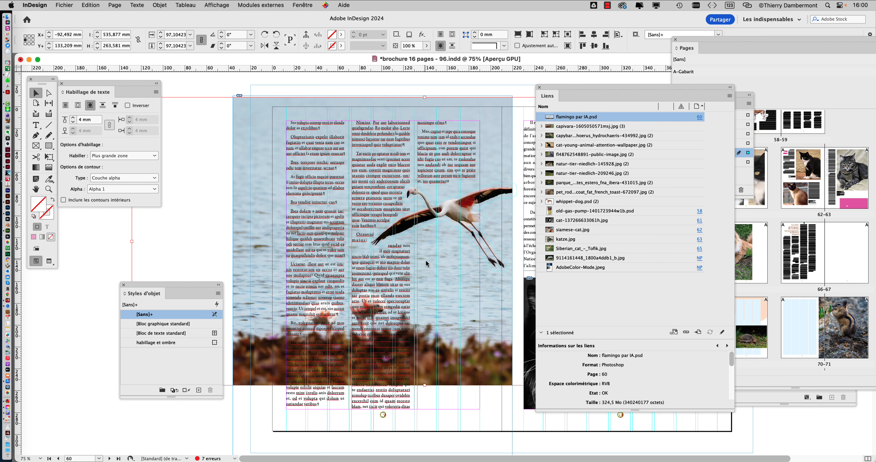
{"action": "key", "text": "super+minus"}
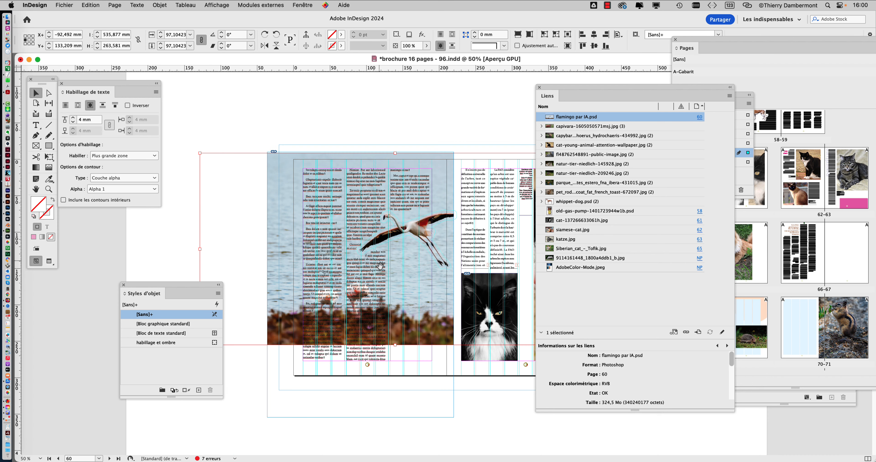
{"action": "left_click_drag", "start_coordinate": [209, 302], "coordinate": [149, 376]}
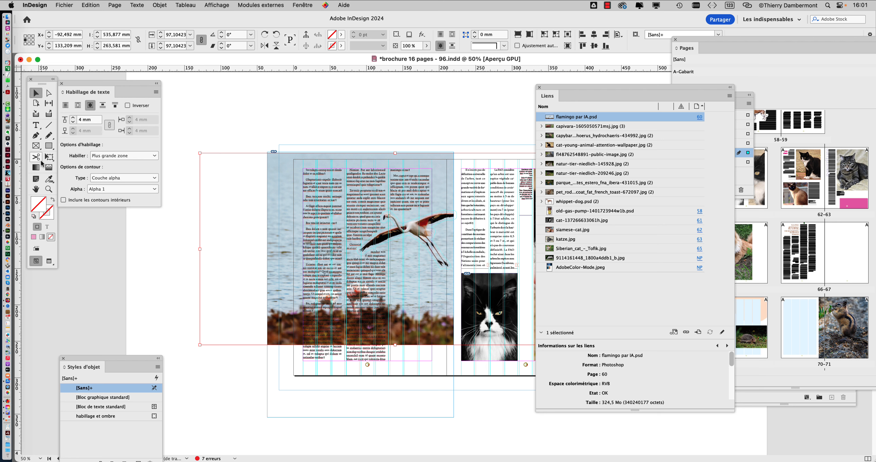
{"action": "left_click_drag", "start_coordinate": [200, 347], "coordinate": [157, 377]}
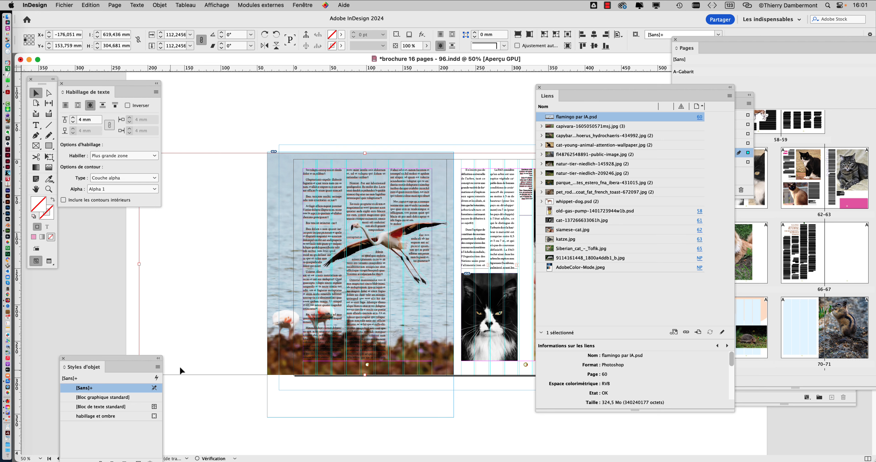
{"action": "scroll", "coordinate": [258, 287], "scroll_direction": "down", "scroll_amount": 3}
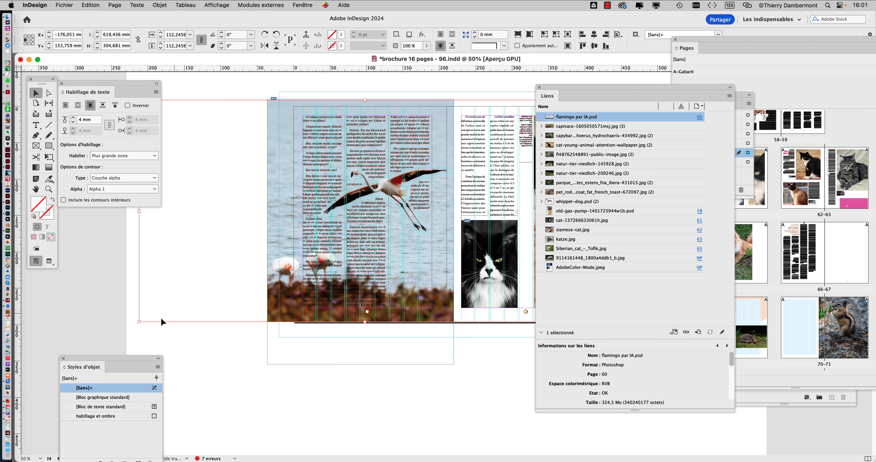
{"action": "left_click_drag", "start_coordinate": [141, 324], "coordinate": [149, 342]}
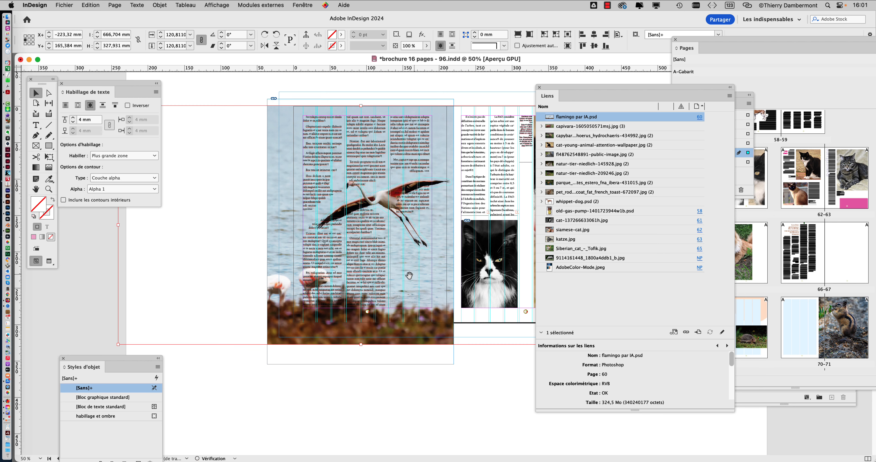
{"action": "left_click_drag", "start_coordinate": [387, 277], "coordinate": [405, 283]}
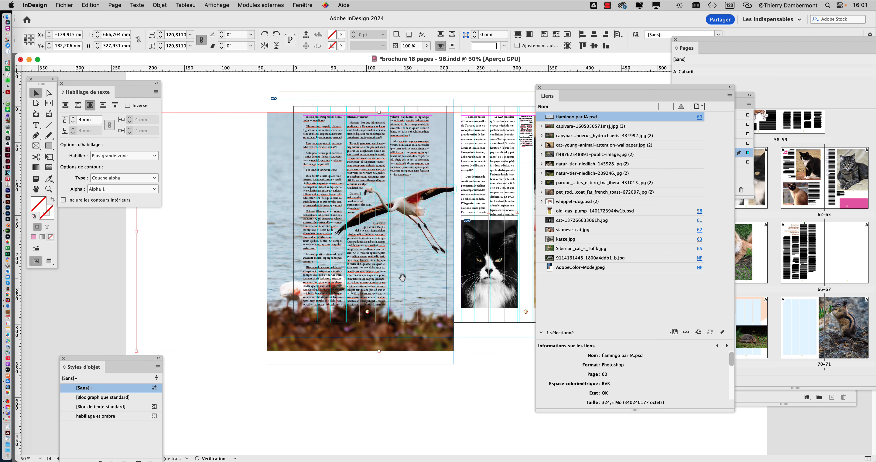
{"action": "key", "text": "super+minus"}
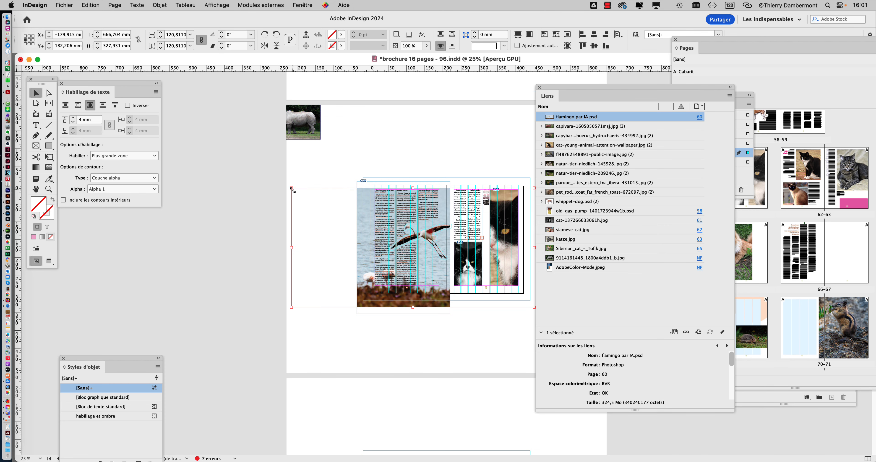
Enlarge the flamingo photo inside its frame proportionally to about 134.22% and reposition it at X -186.62 mm, Y 163.515 mm.
{"action": "left_click_drag", "start_coordinate": [292, 190], "coordinate": [265, 175]}
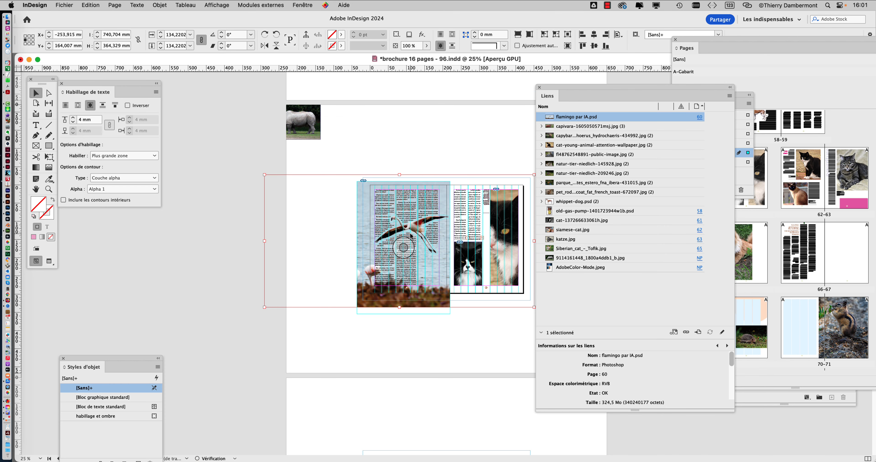
{"action": "key", "text": "super+equal"}
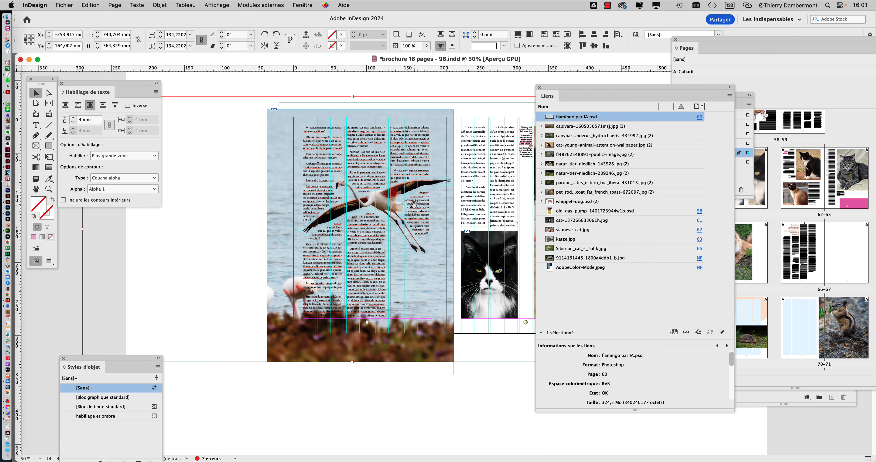
{"action": "left_click_drag", "start_coordinate": [393, 212], "coordinate": [418, 219]}
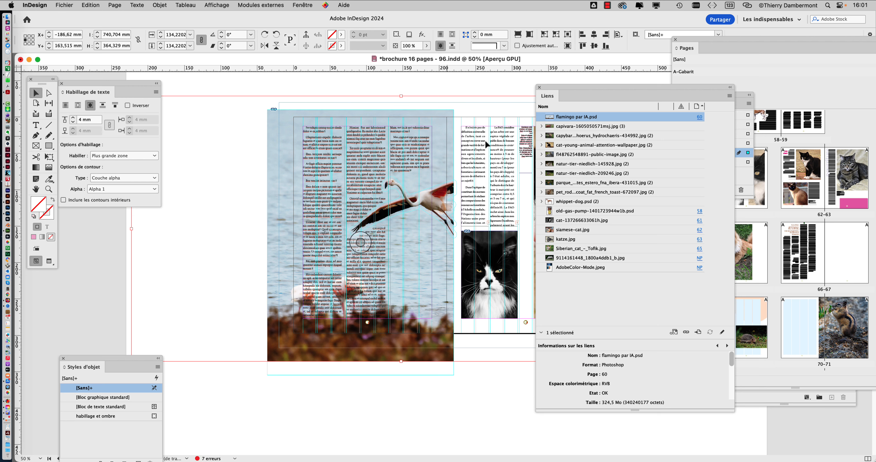
{"action": "left_click", "coordinate": [114, 252]}
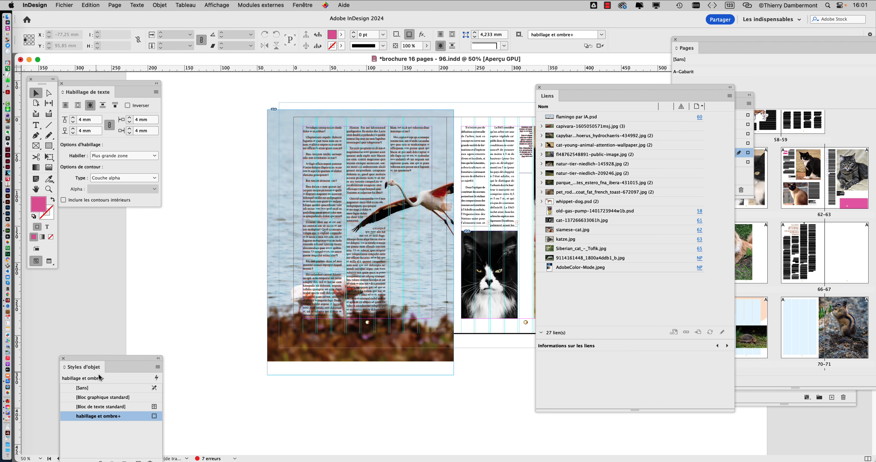
Unlock the body text and images flottantes layers and delete the text columns and the small front-facing cat photo from page 61.
{"action": "left_click_drag", "start_coordinate": [612, 88], "coordinate": [603, 280]}
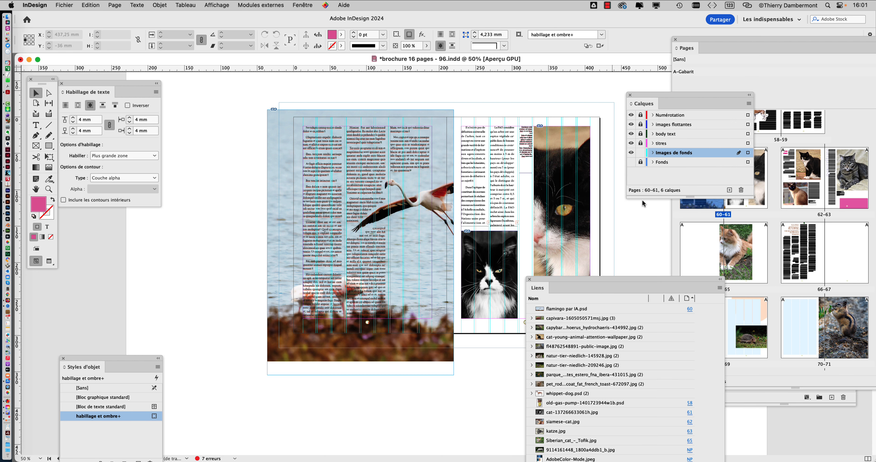
{"action": "left_click", "coordinate": [640, 134]}
{"action": "left_click", "coordinate": [473, 169]}
{"action": "key", "text": "Delete"}
{"action": "left_click", "coordinate": [497, 172]}
{"action": "key", "text": "Delete"}
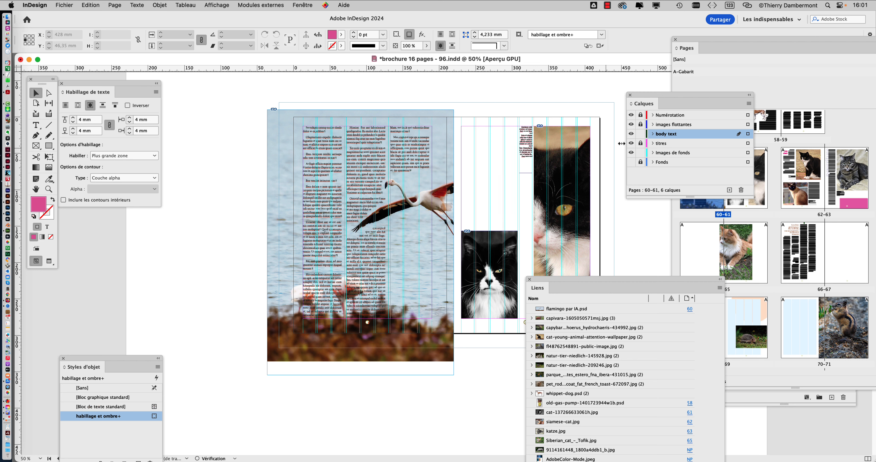
{"action": "left_click", "coordinate": [464, 240]}
{"action": "key", "text": "Delete"}
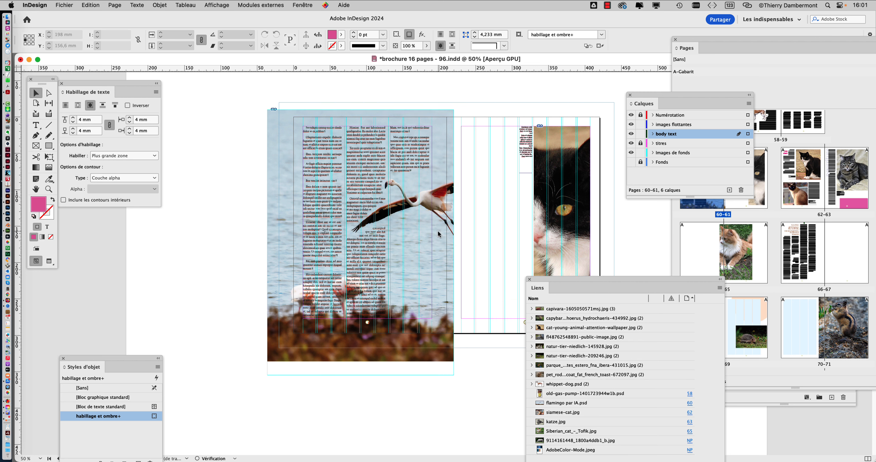
Widen the flamingo picture frame across onto page 61 to a width of 351.085 mm.
{"action": "left_click", "coordinate": [439, 233]}
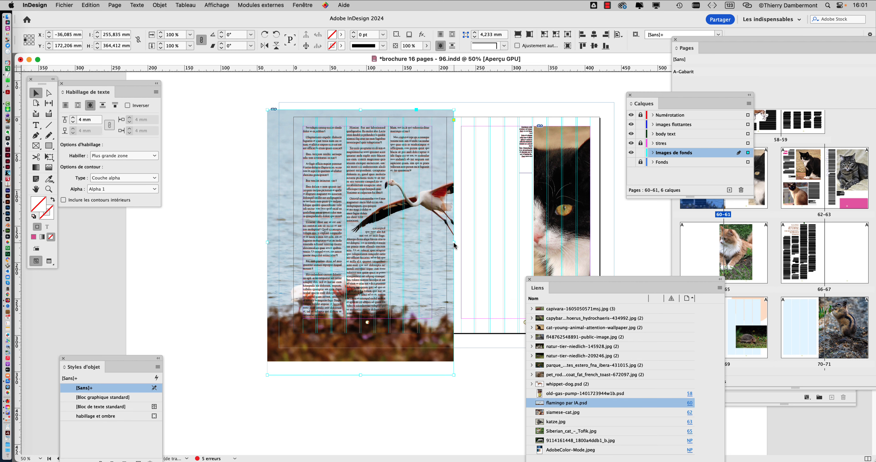
{"action": "left_click_drag", "start_coordinate": [455, 243], "coordinate": [523, 243]}
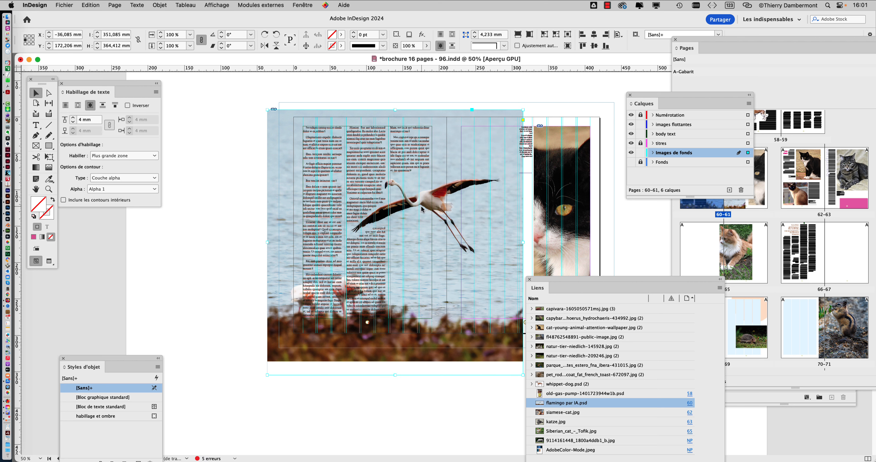
{"action": "left_click", "coordinate": [410, 207]}
{"action": "double_click", "coordinate": [411, 208]}
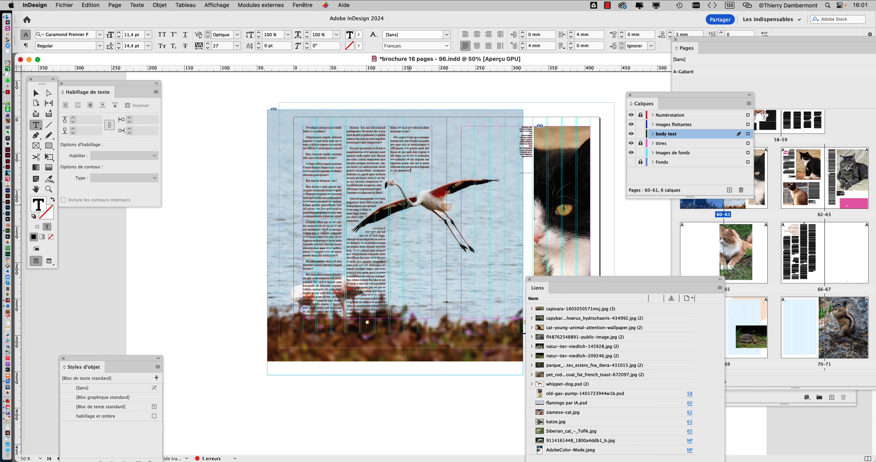
{"action": "key", "text": "Escape"}
{"action": "double_click", "coordinate": [402, 202]}
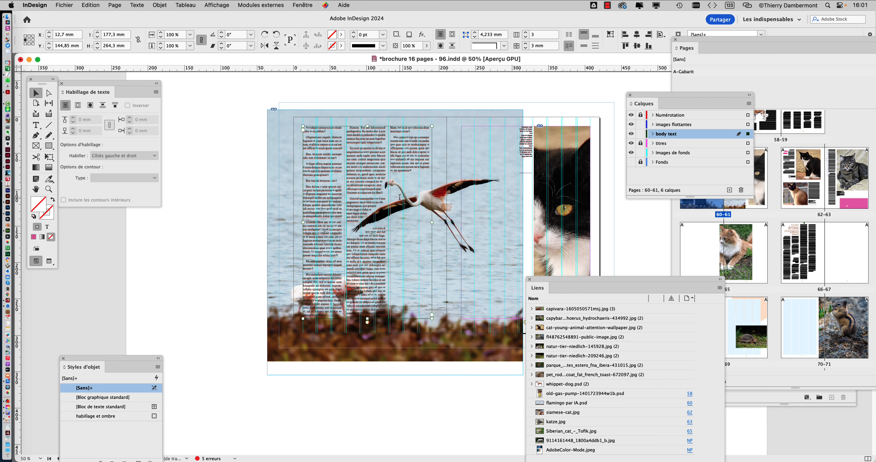
{"action": "left_click", "coordinate": [458, 203]}
Relock the body text and images flottantes layers, and shift the flamingo photo inside its frame to X -169.415 mm, Y 133.515 mm.
{"action": "left_click_drag", "start_coordinate": [641, 134], "coordinate": [640, 125]}
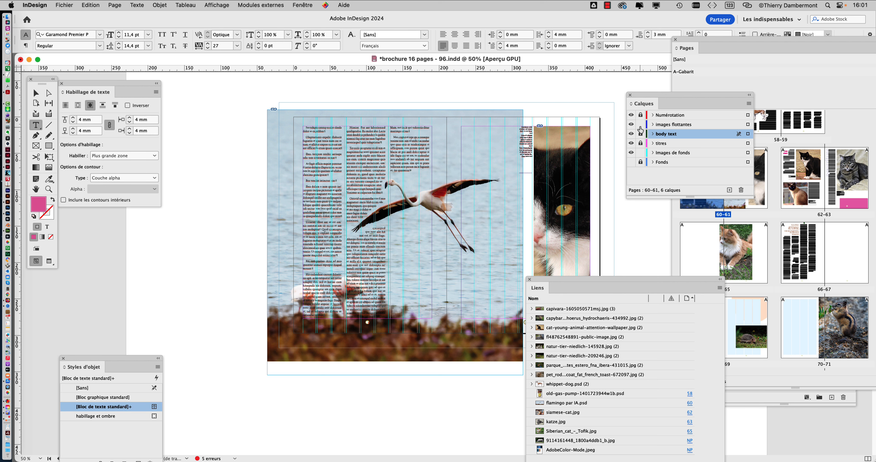
{"action": "left_click", "coordinate": [36, 93]}
{"action": "left_click", "coordinate": [395, 242]}
{"action": "left_click", "coordinate": [418, 192]}
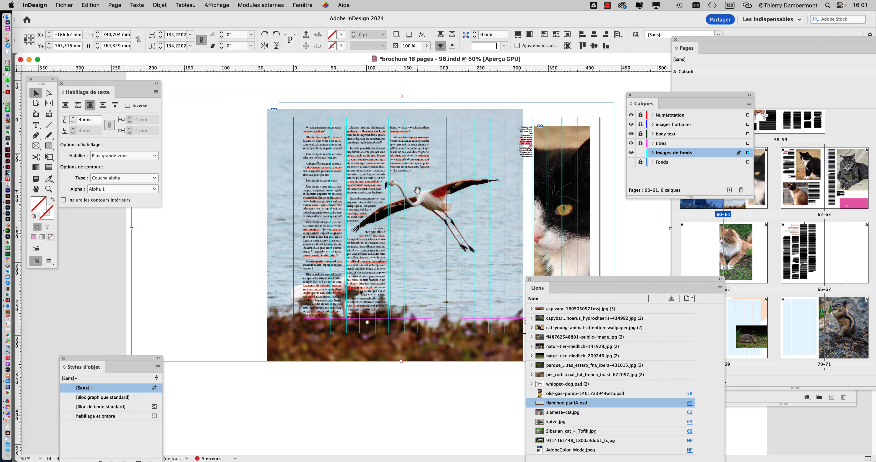
{"action": "left_click_drag", "start_coordinate": [418, 193], "coordinate": [431, 179]}
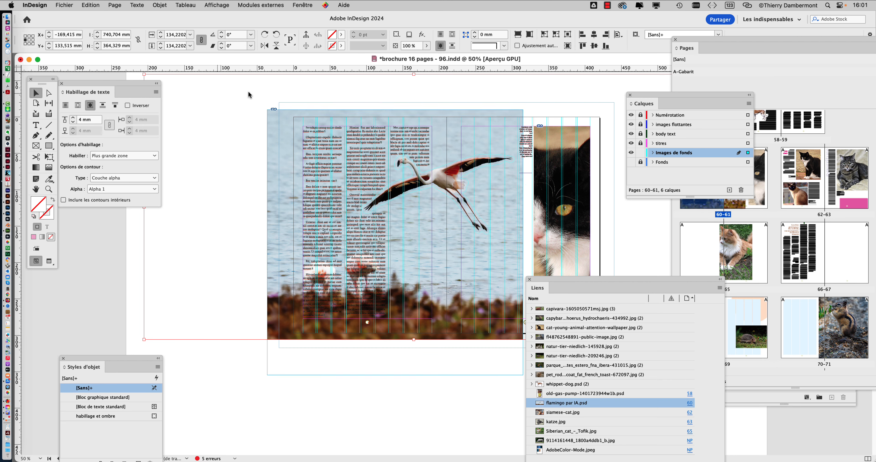
{"action": "left_click", "coordinate": [237, 374]}
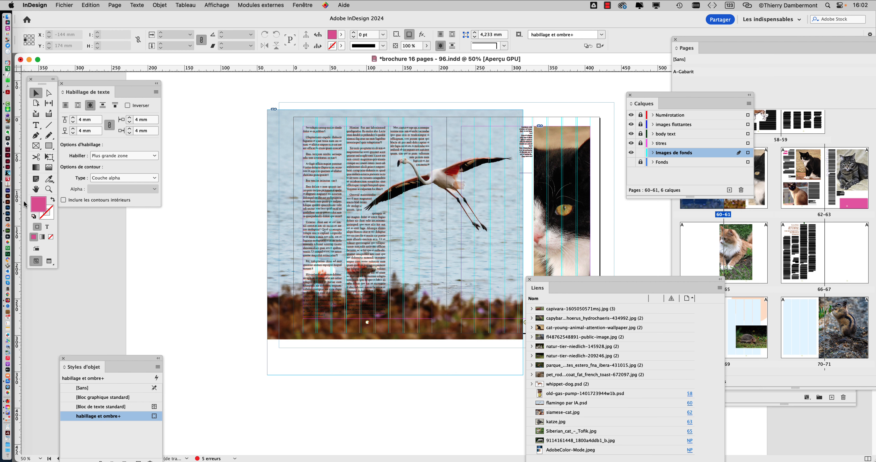
Show the spread in Preview mode and move the list of links clear of page 61.
{"action": "left_click", "coordinate": [51, 265]}
{"action": "left_click", "coordinate": [322, 327]}
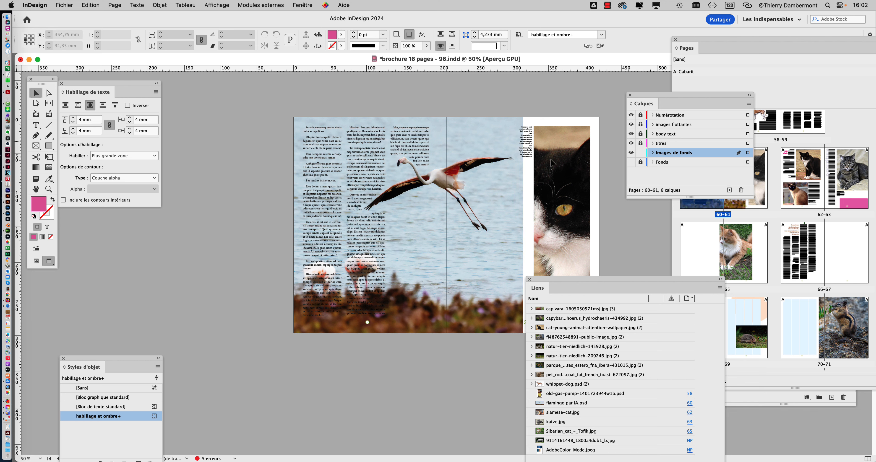
{"action": "left_click_drag", "start_coordinate": [565, 277], "coordinate": [657, 264]}
Save the document as a new version named brochure 16 pages - 97.indd.
{"action": "left_click", "coordinate": [87, 4]}
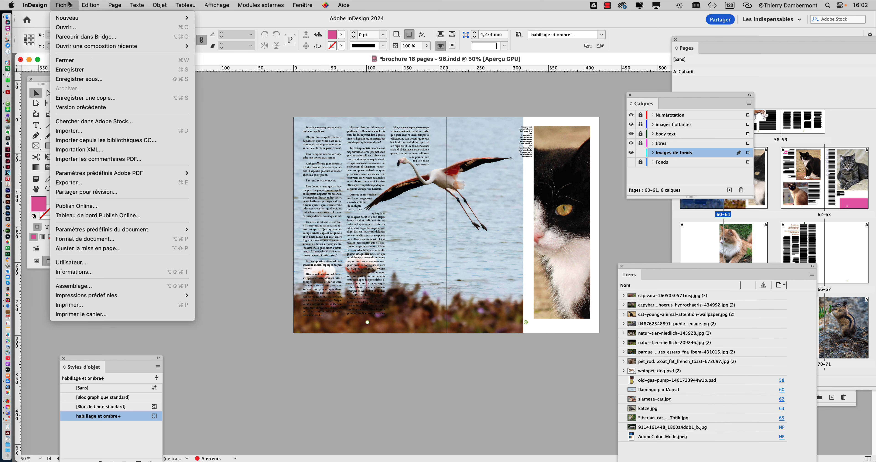
{"action": "left_click", "coordinate": [129, 85]}
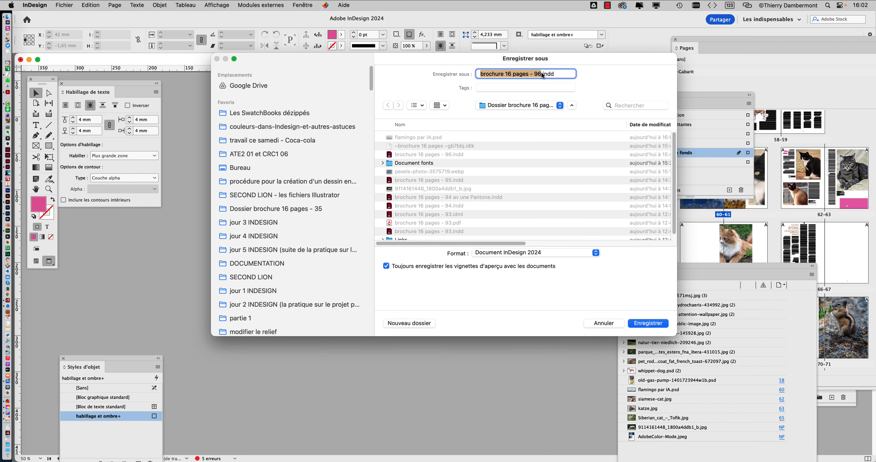
{"action": "left_click", "coordinate": [541, 75]}
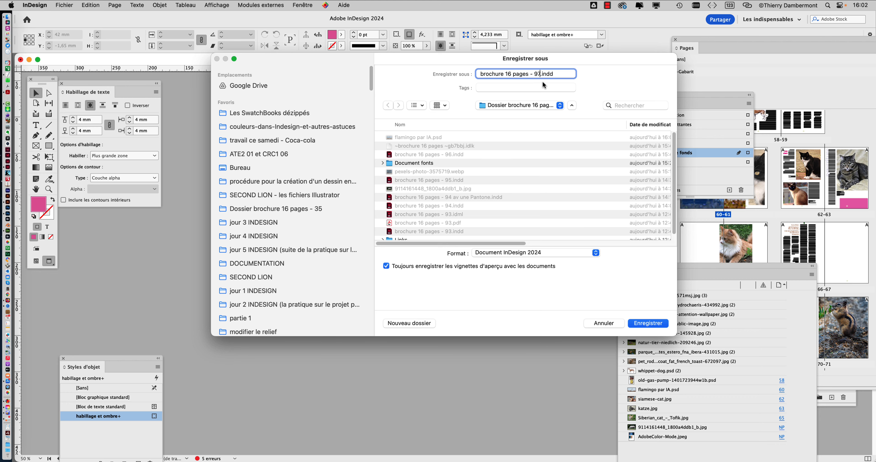
{"action": "left_click", "coordinate": [648, 323]}
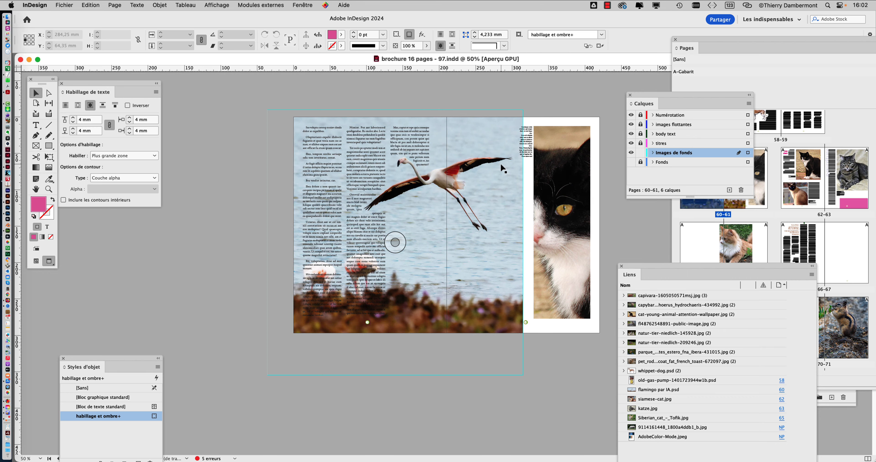